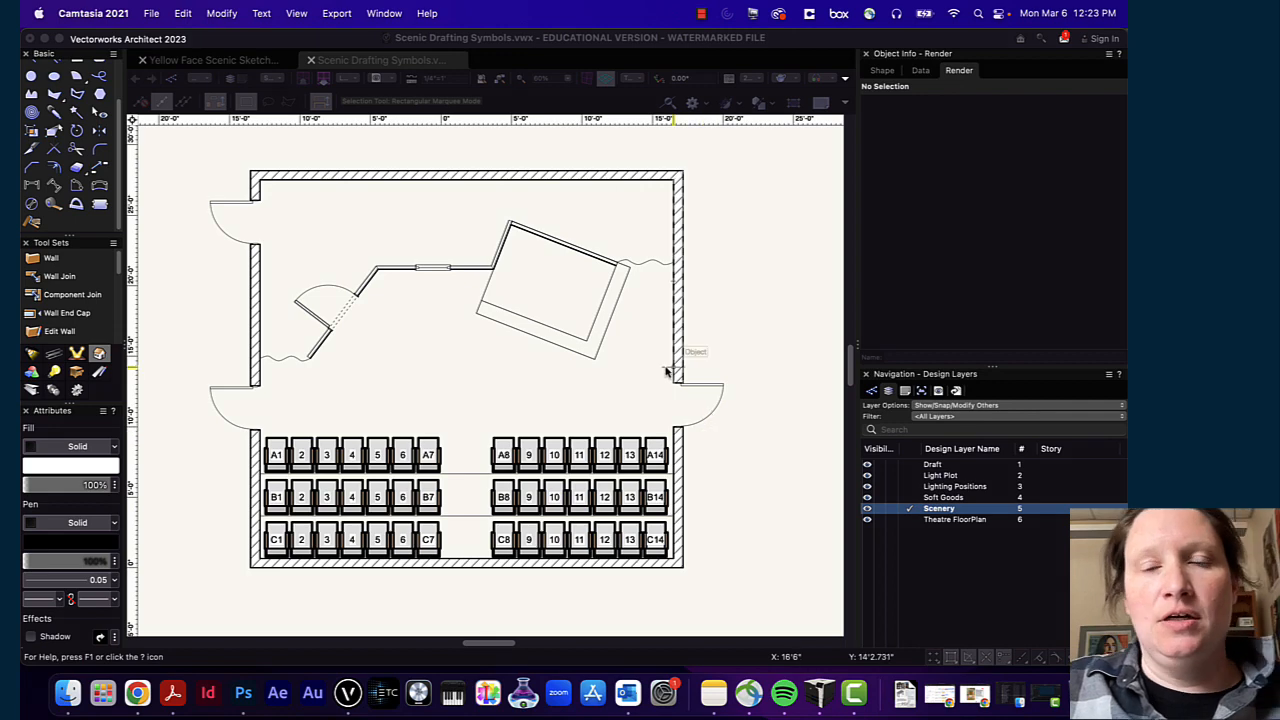
Step: Open the Groundplan sheet layer and examine the full Pretend Groundplan viewport
click(905, 390)
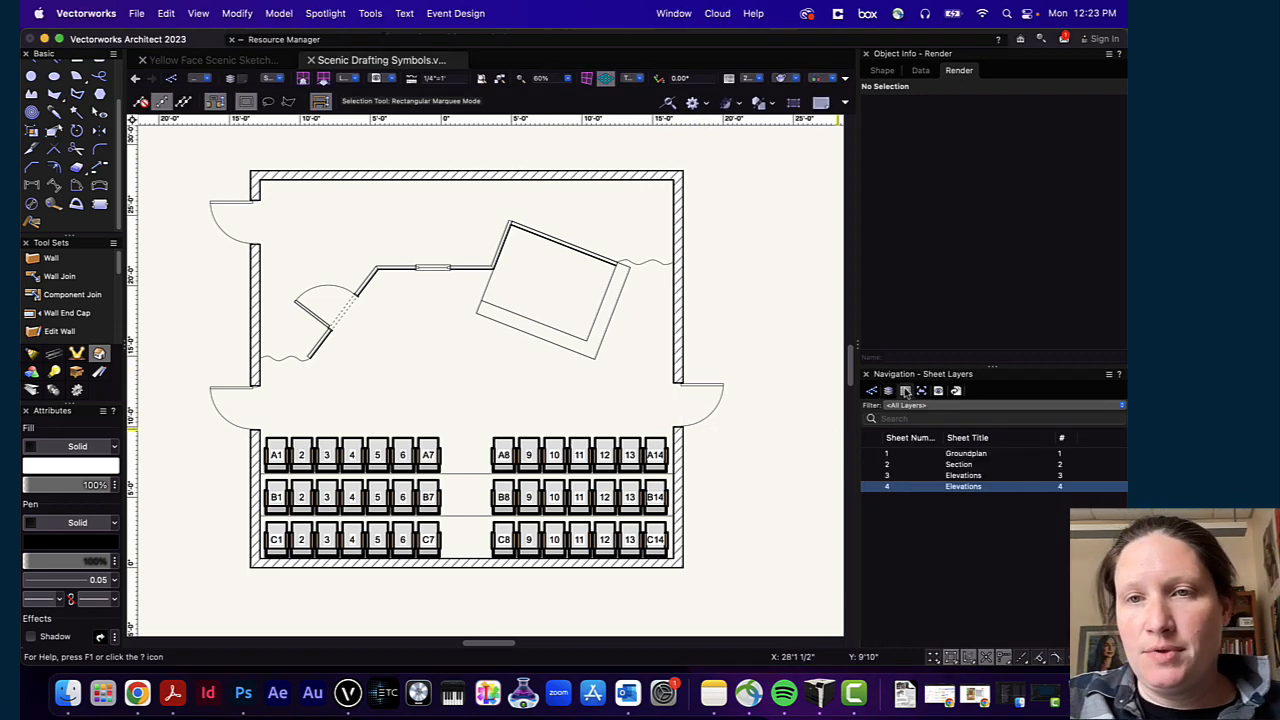
double_click(968, 453)
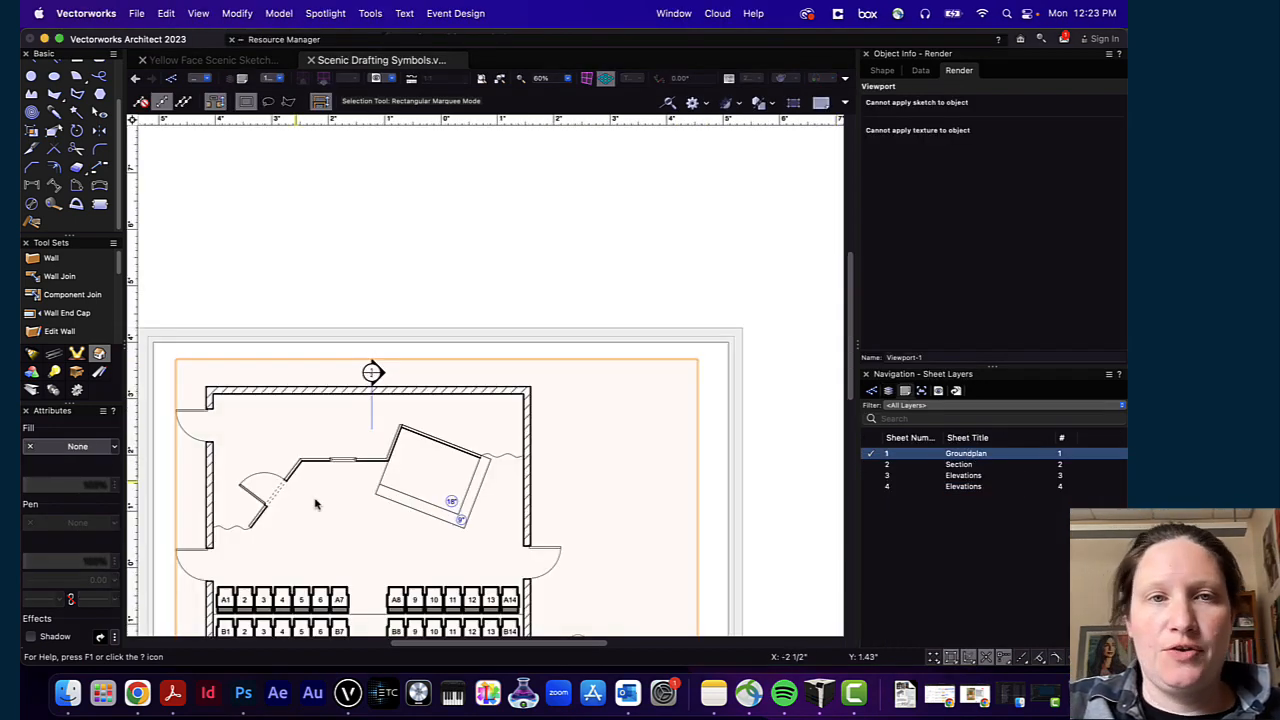
middle_drag(611, 441, 690, 316)
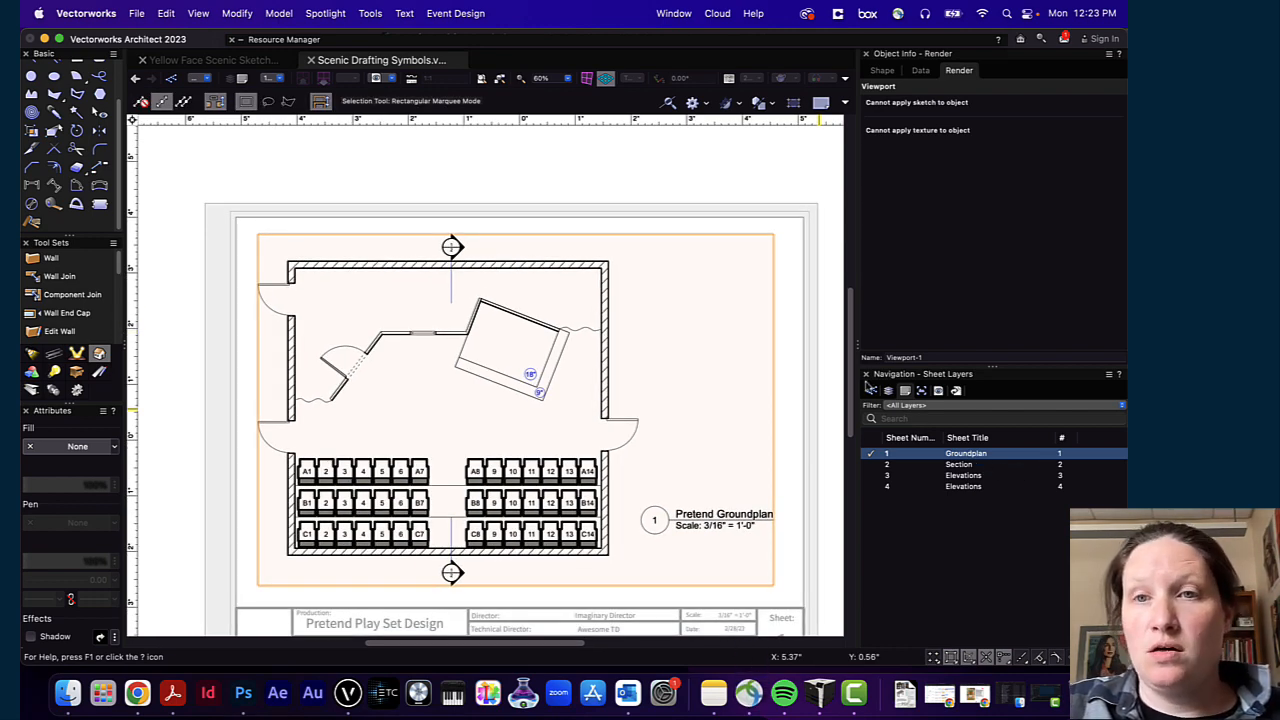
Step: Return to the Scenery design layer and examine the set from a 3D angle, ending in Top/Plan view
click(887, 391)
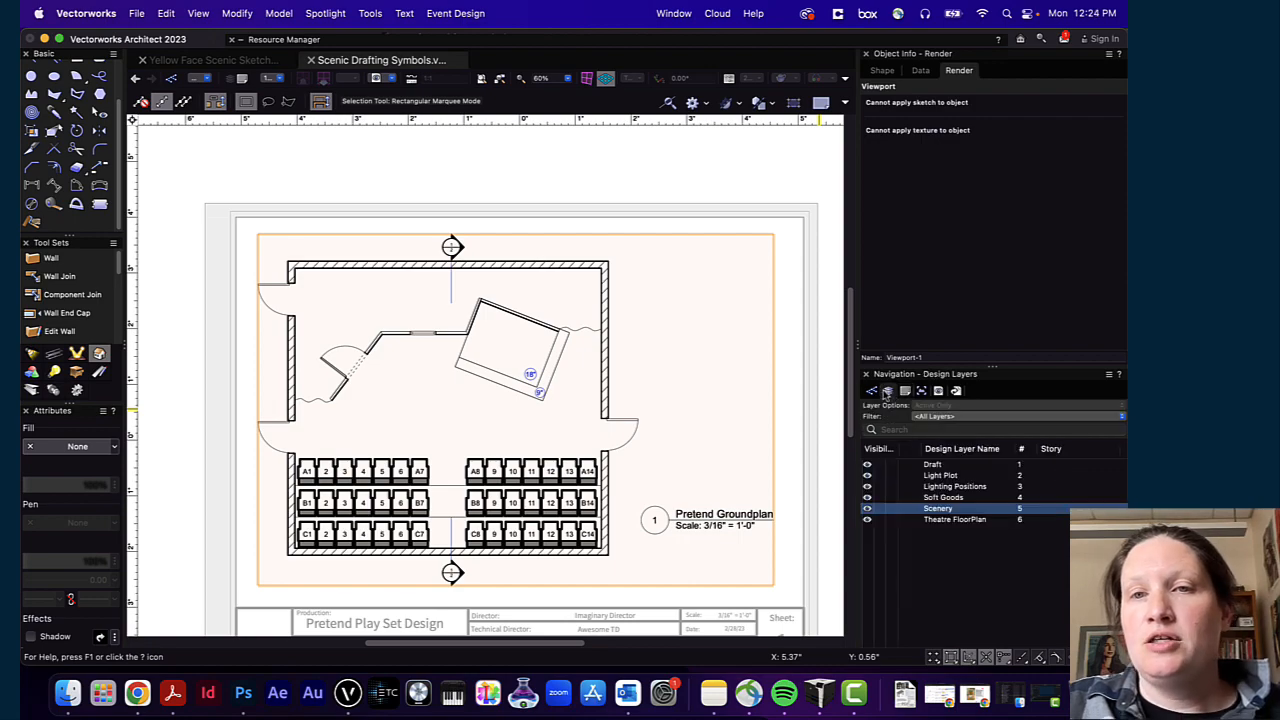
double_click(917, 510)
mouse_move(600, 286)
middle_down()
mouse_move(550, 415)
mouse_move(563, 408)
mouse_move(526, 423)
mouse_move(591, 297)
mouse_move(347, 125)
middle_up()
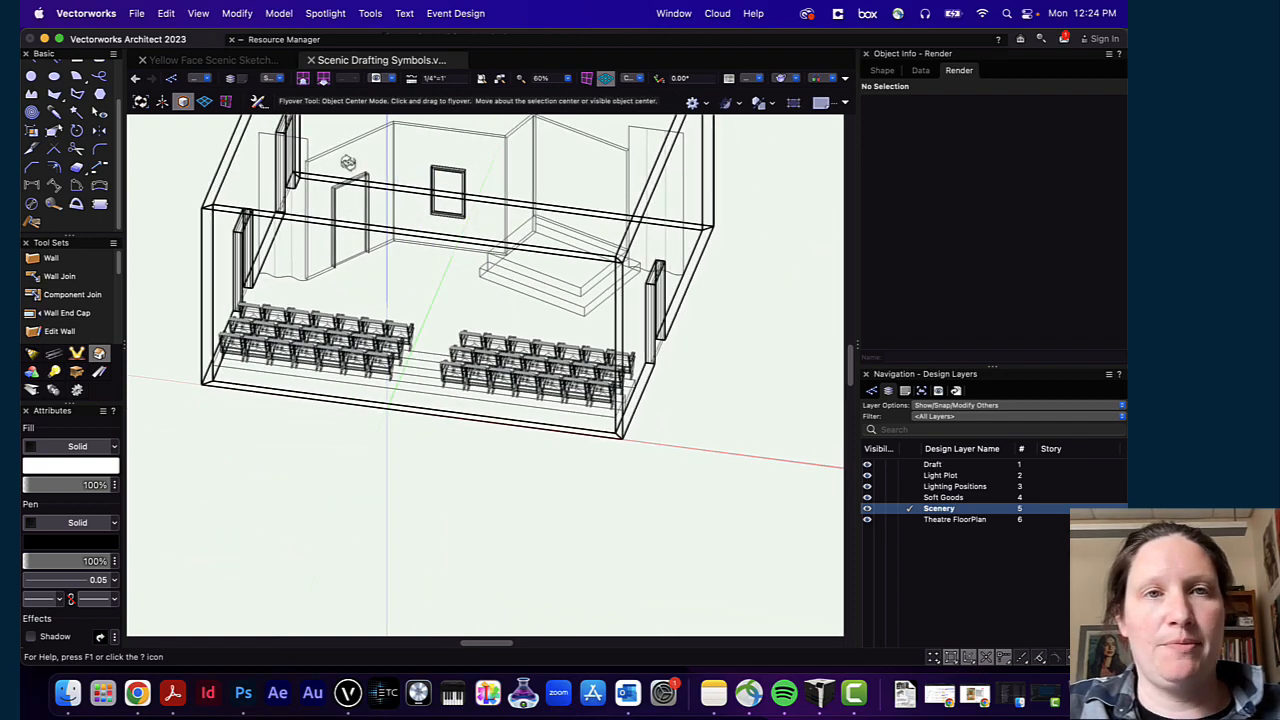
key(super+5)
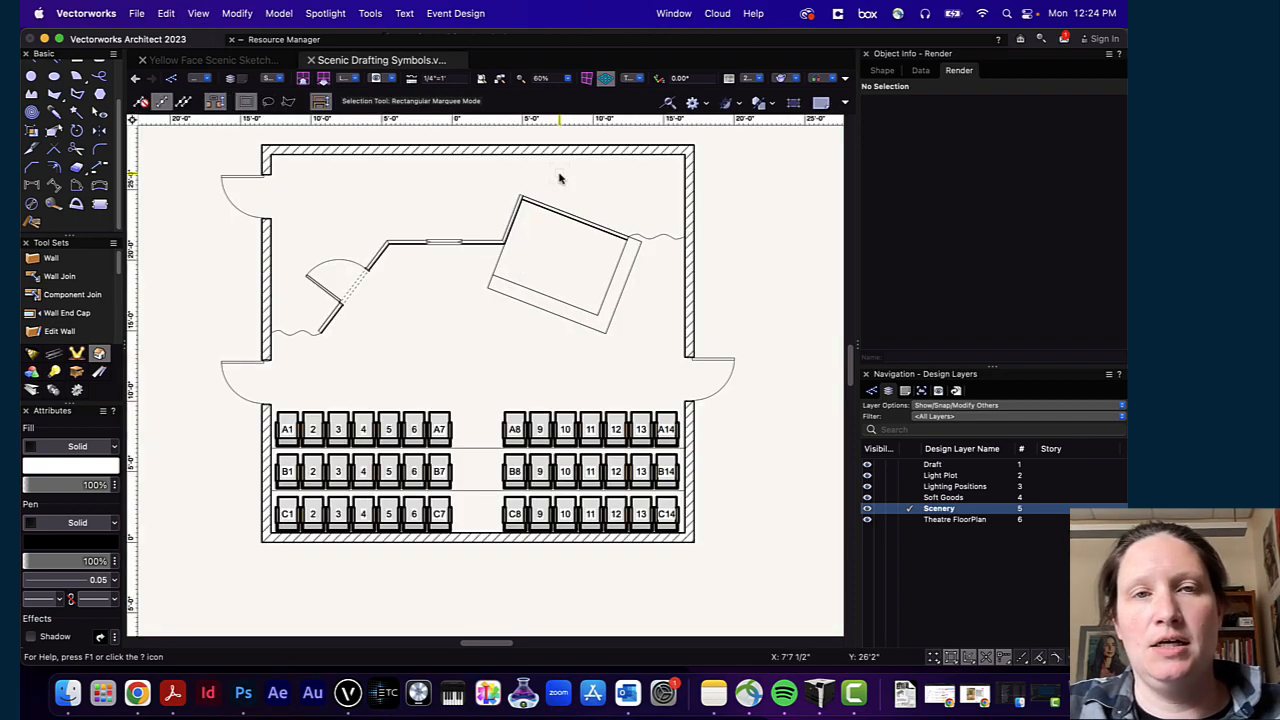
Step: Create a symbol named Wall A from the angled wall with the door, leaving it in place and storing it in the file's root folder
click(375, 268)
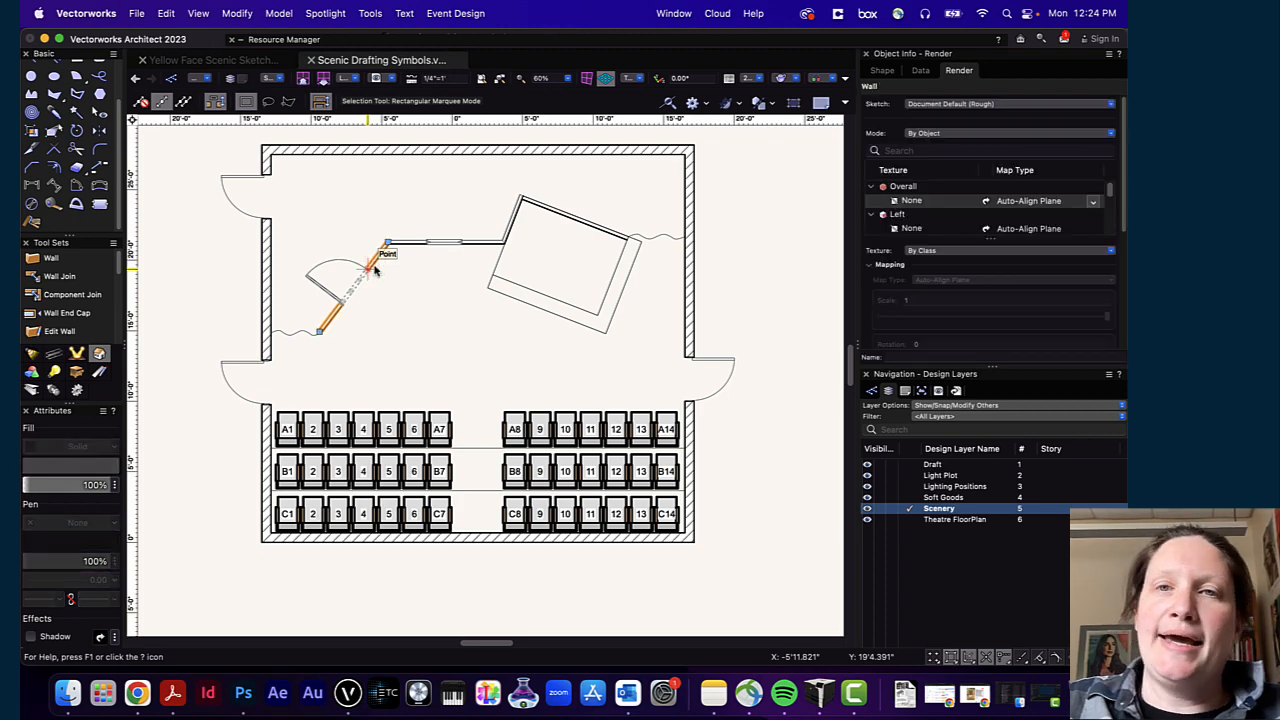
click(883, 72)
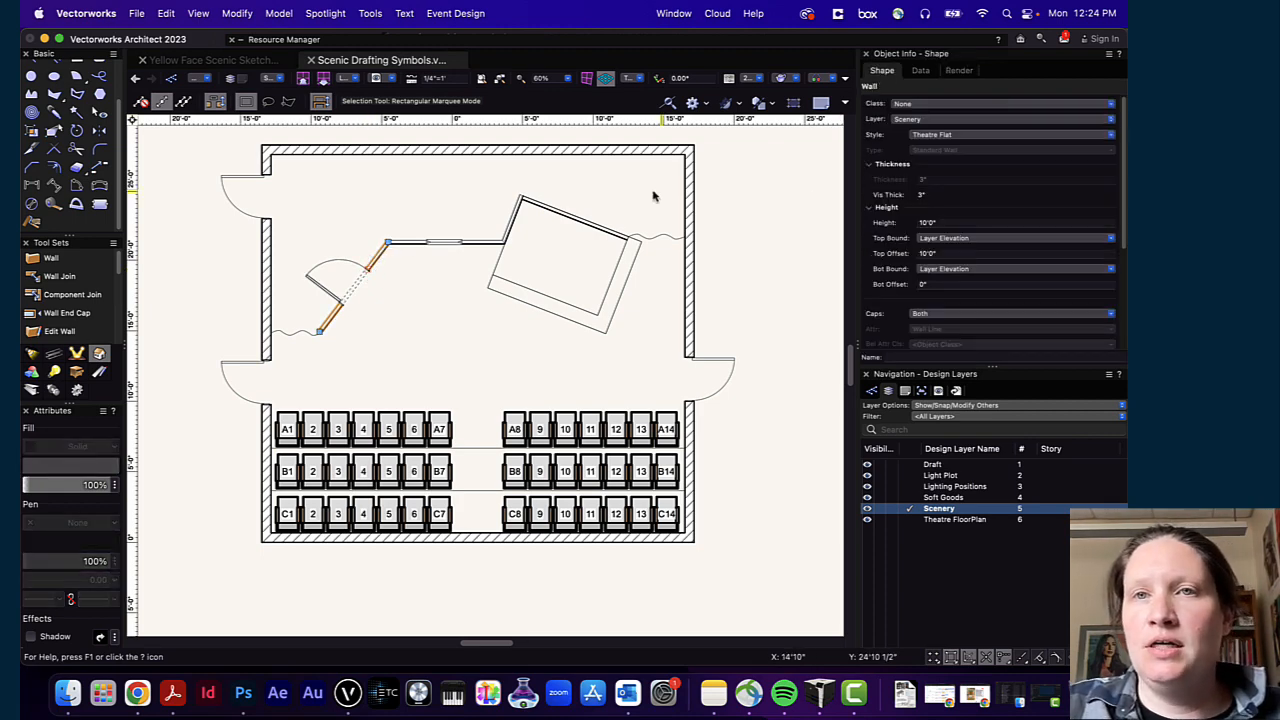
scroll(842, 158, up, 5)
scroll(742, 233, down, 6)
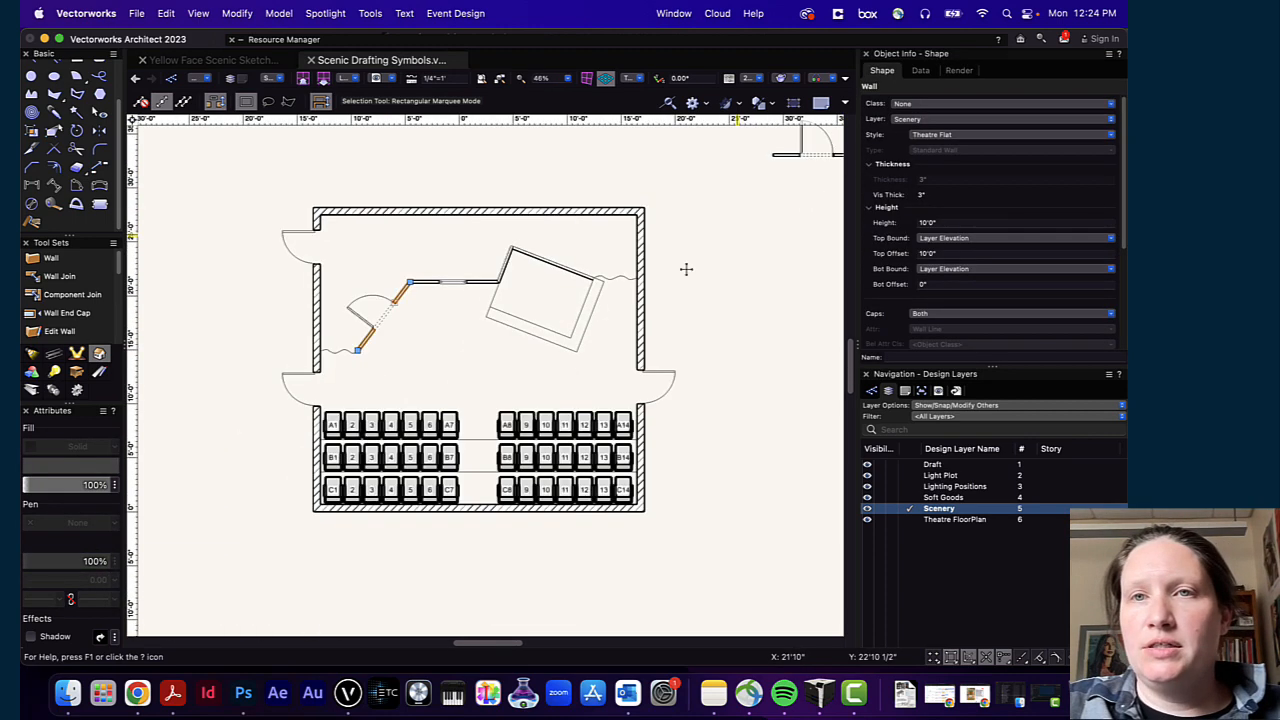
scroll(388, 332, up, 1)
scroll(383, 332, up, 3)
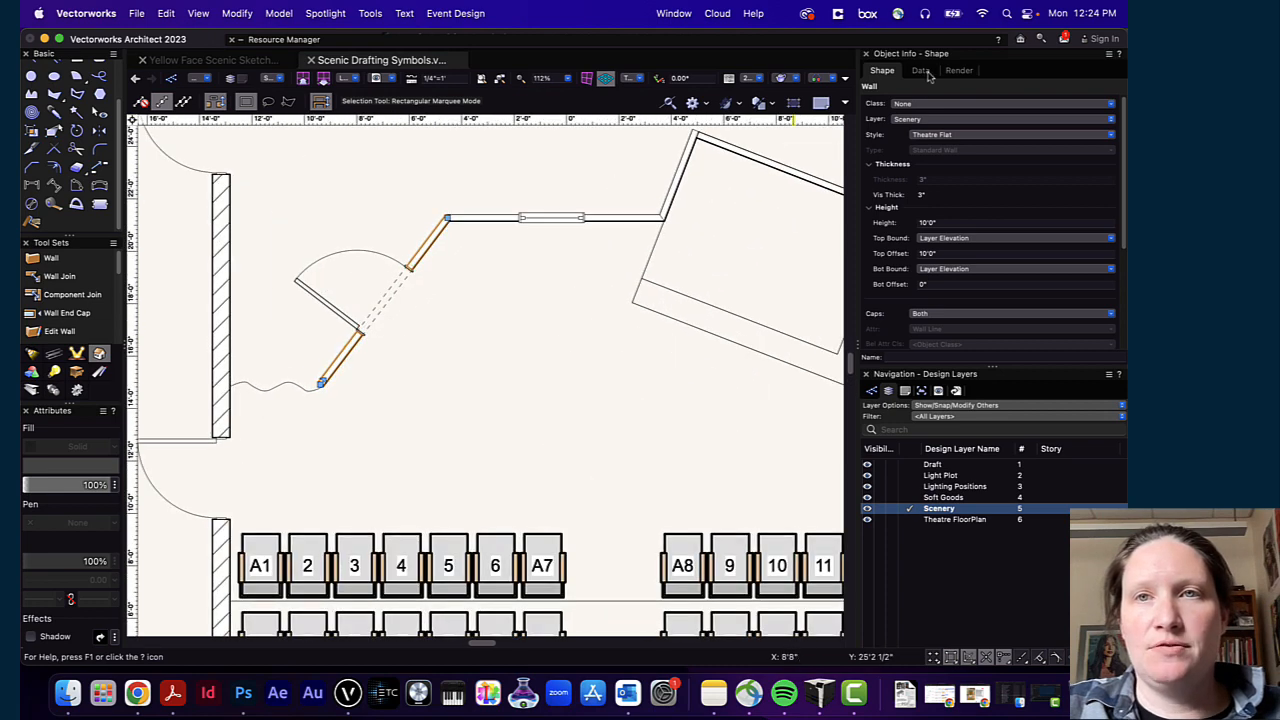
click(238, 14)
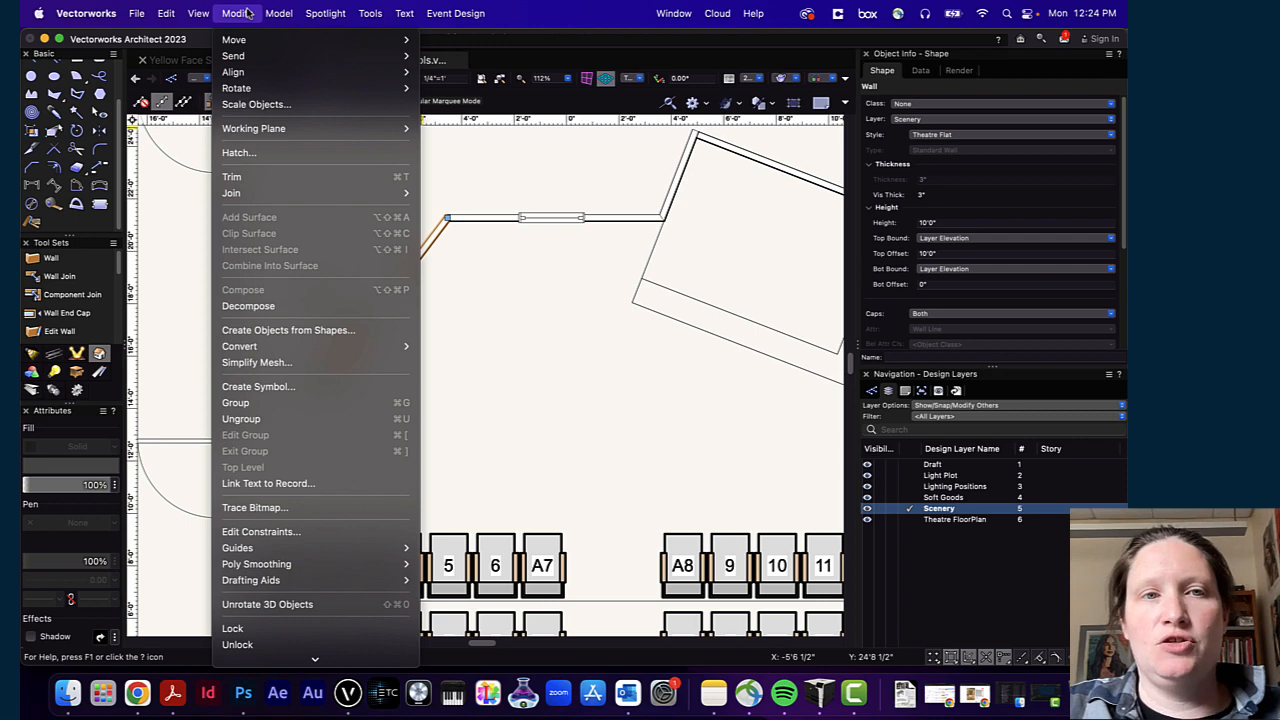
click(258, 387)
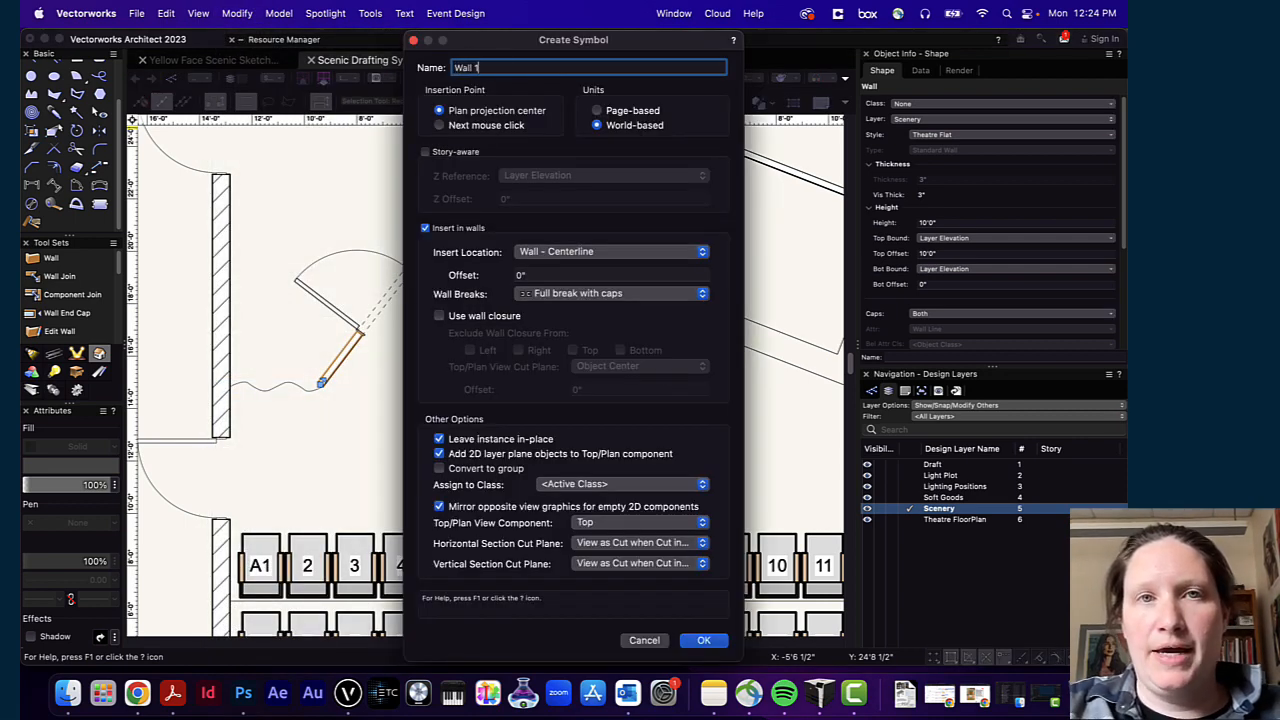
text(Wall A)
key(Return)
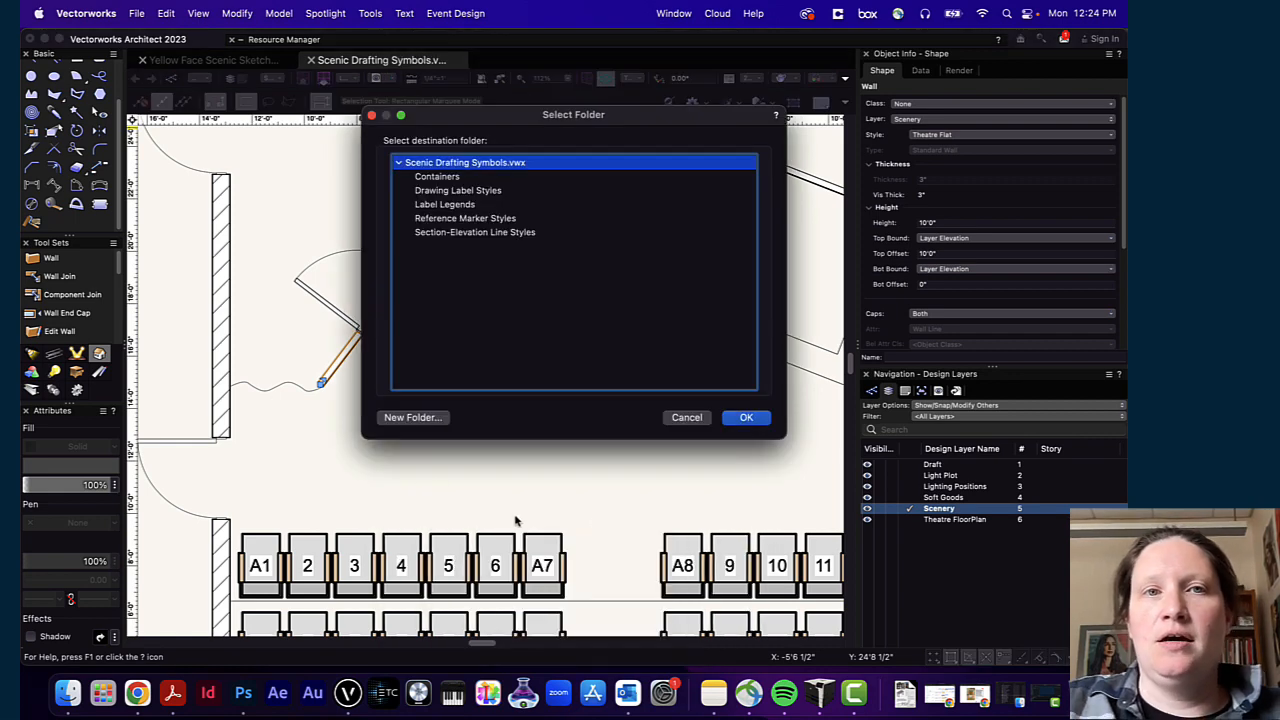
click(746, 418)
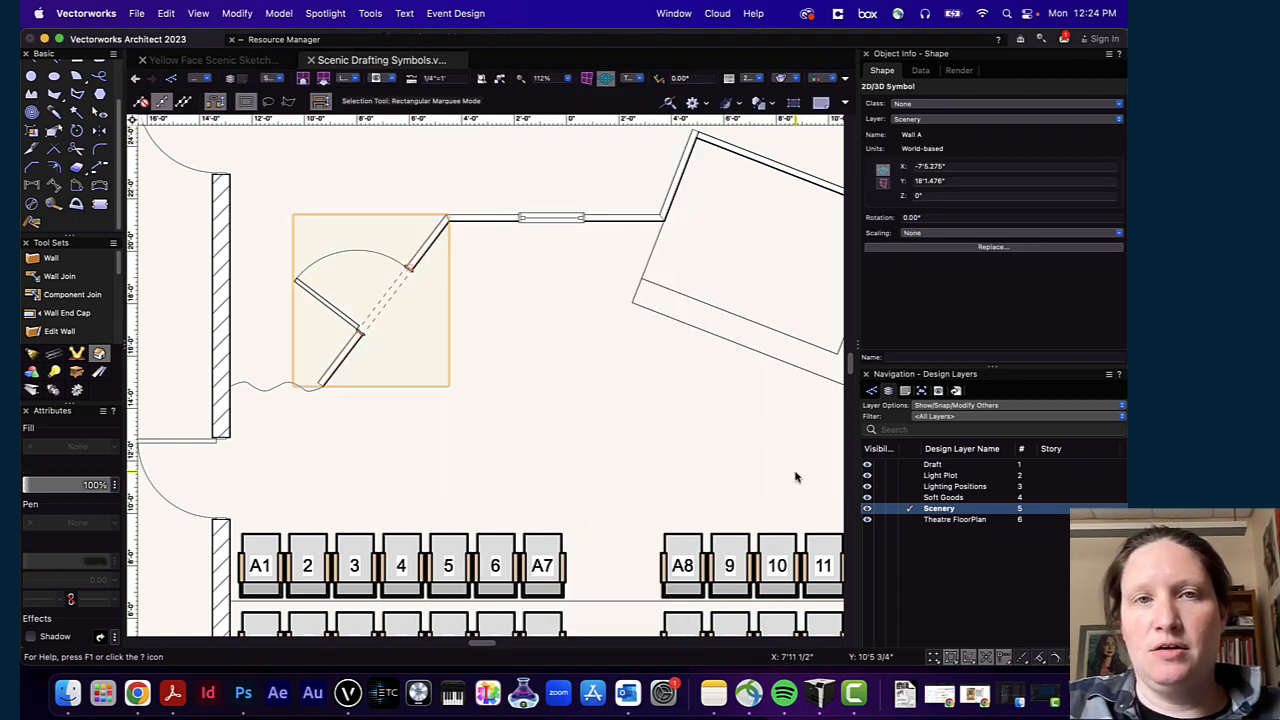
Step: Select the window wall, the two platform walls, the platform and the Wall A symbol in turn to check each object's properties
click(487, 218)
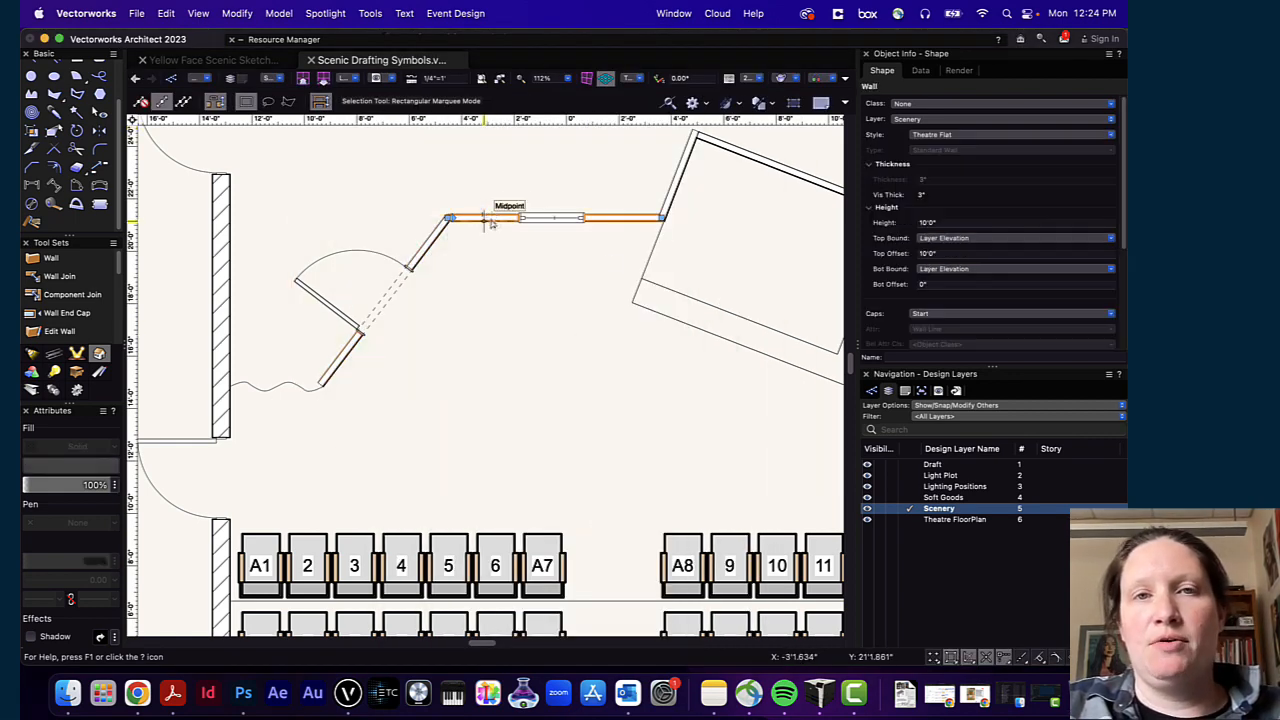
click(680, 167)
click(680, 168)
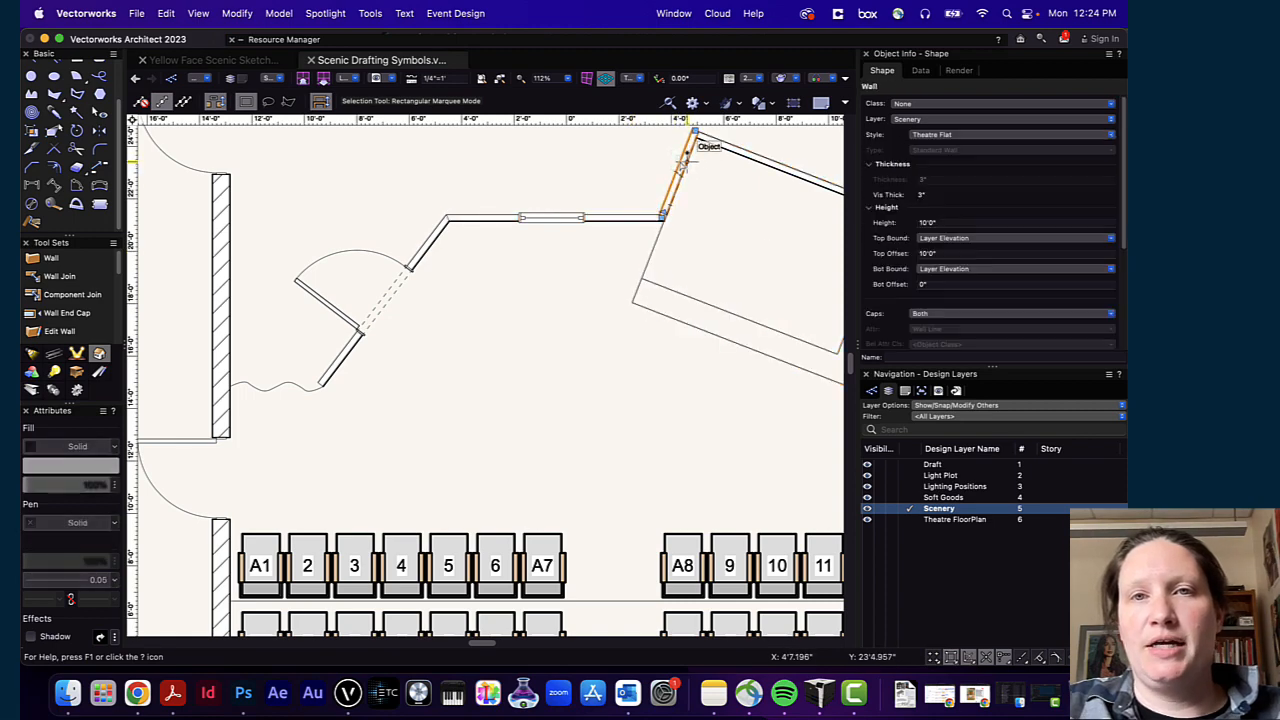
click(720, 141)
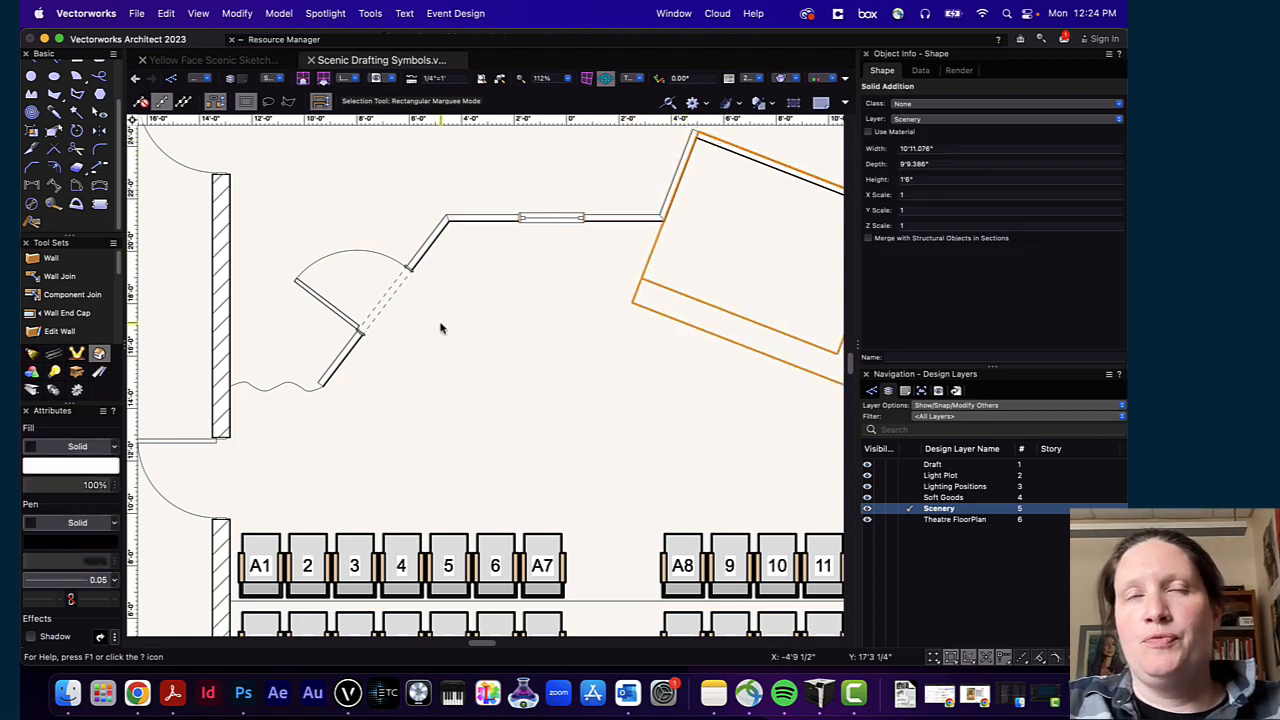
click(738, 150)
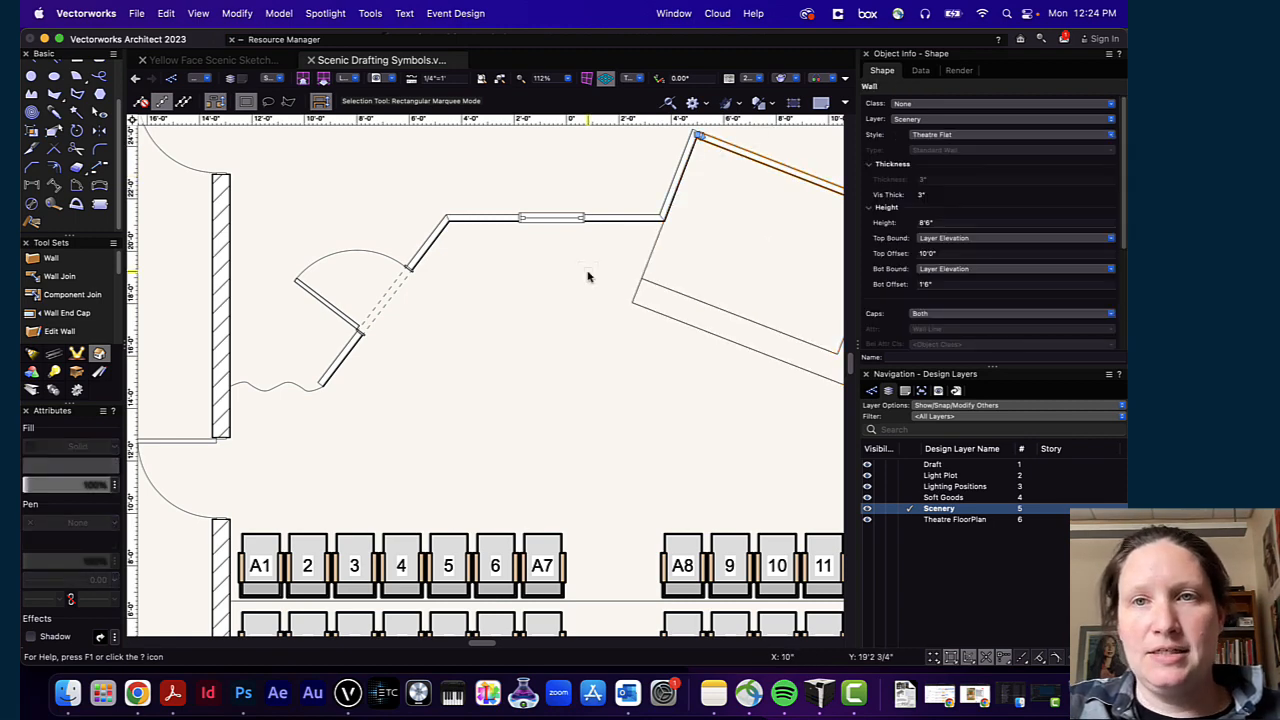
click(429, 236)
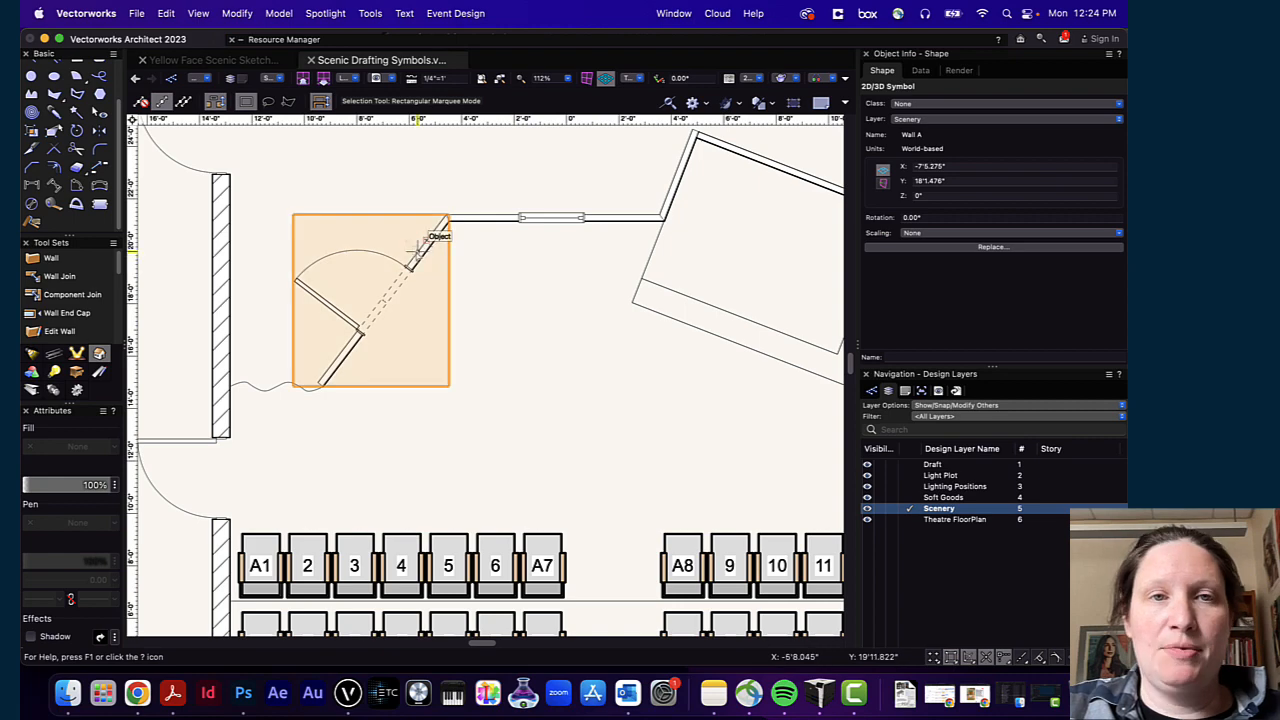
Step: Activate the Draft design layer and delete the existing door wall drawn outside the theatre's upper-right corner
scroll(516, 321, down, 1)
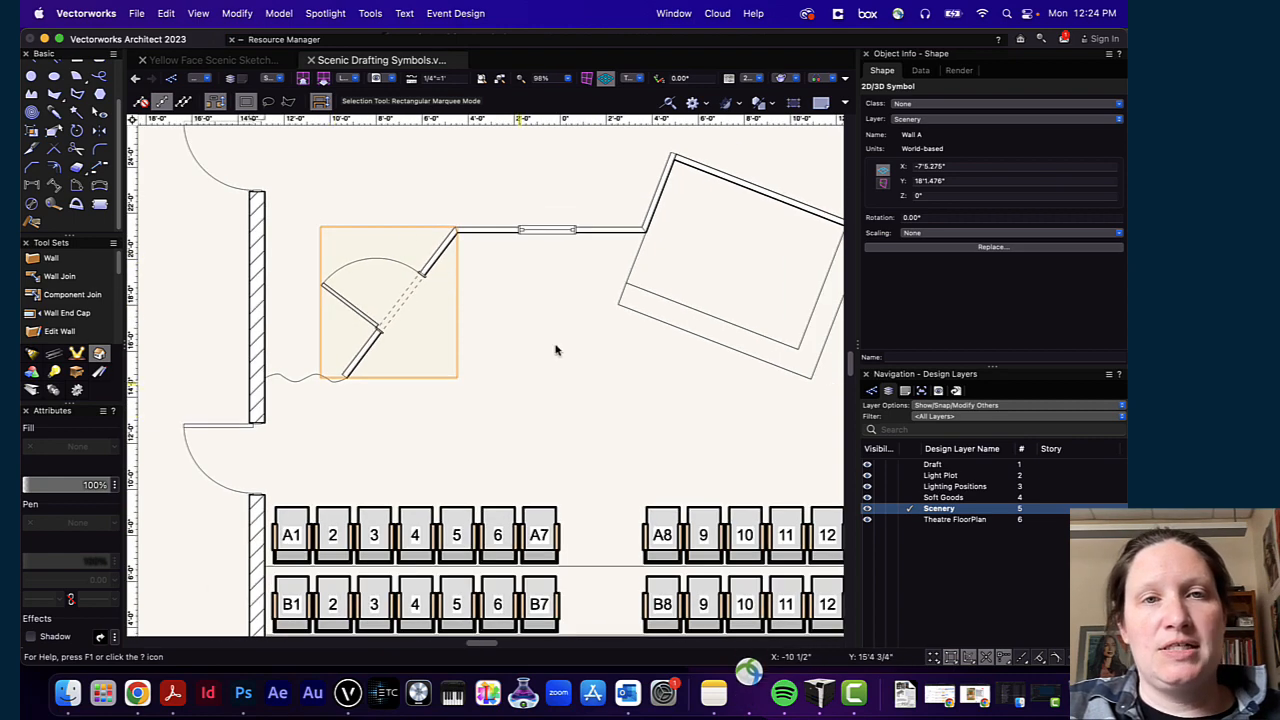
click(913, 465)
scroll(520, 331, down, 8)
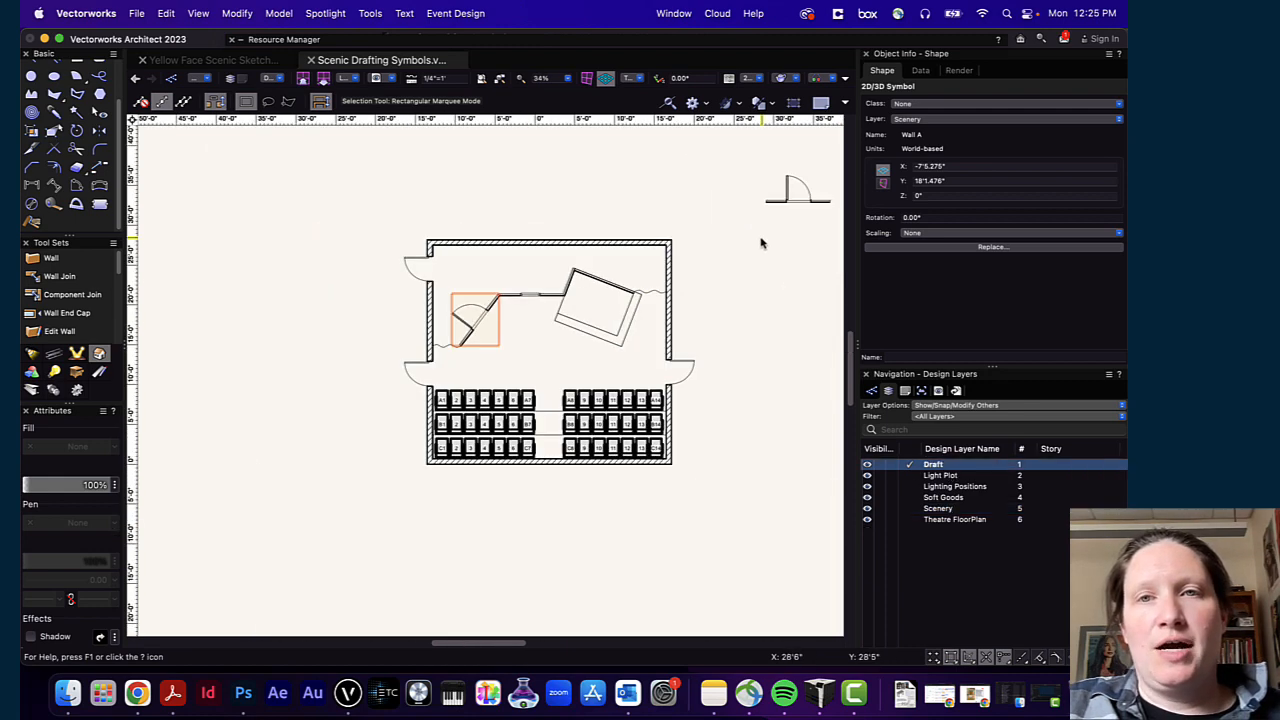
middle_drag(760, 243, 371, 377)
scroll(390, 324, up, 4)
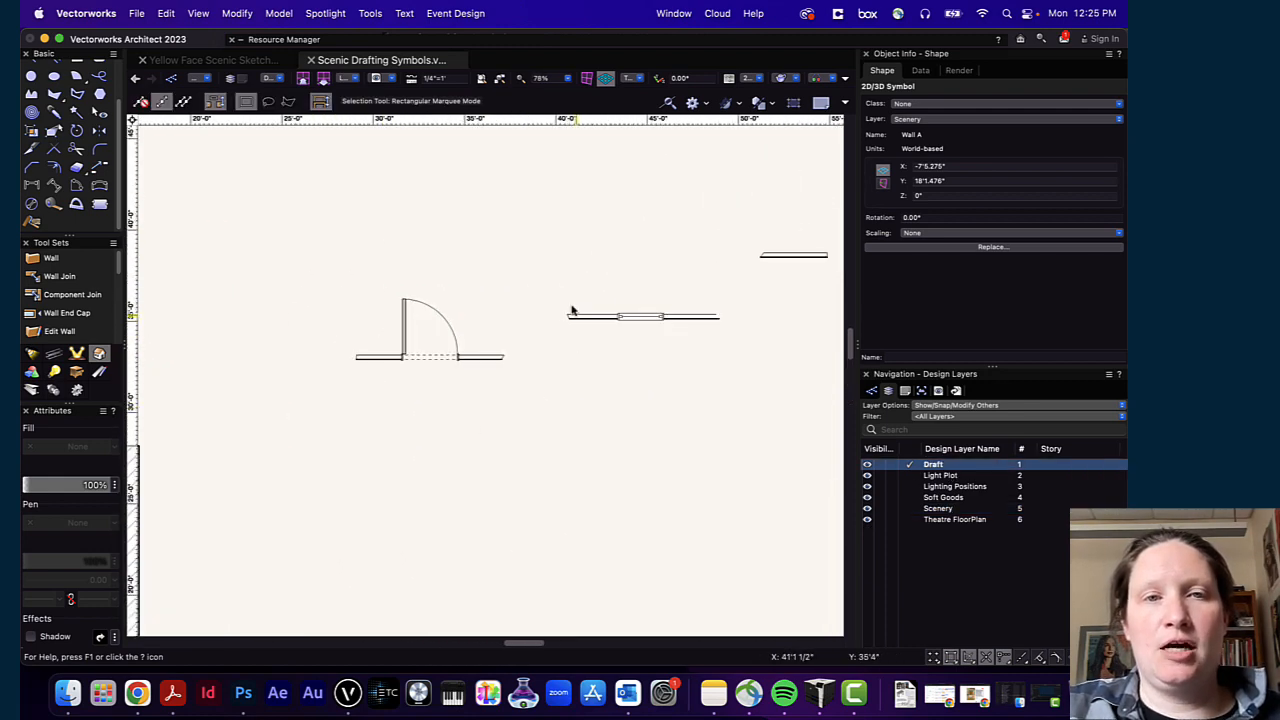
click(391, 357)
key(Delete)
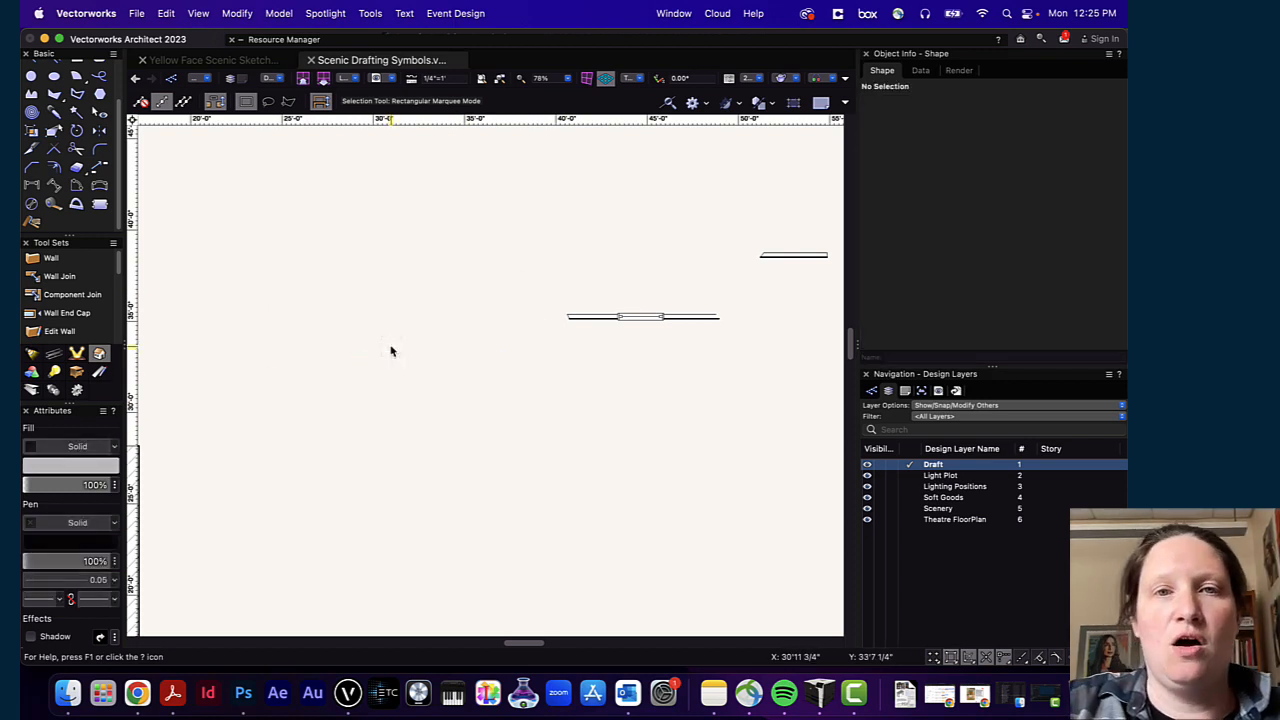
Step: Insert the Wall A symbol from Scenic Drafting Symbols.vwx into the Draft layer's empty area, rotated -60°
click(366, 40)
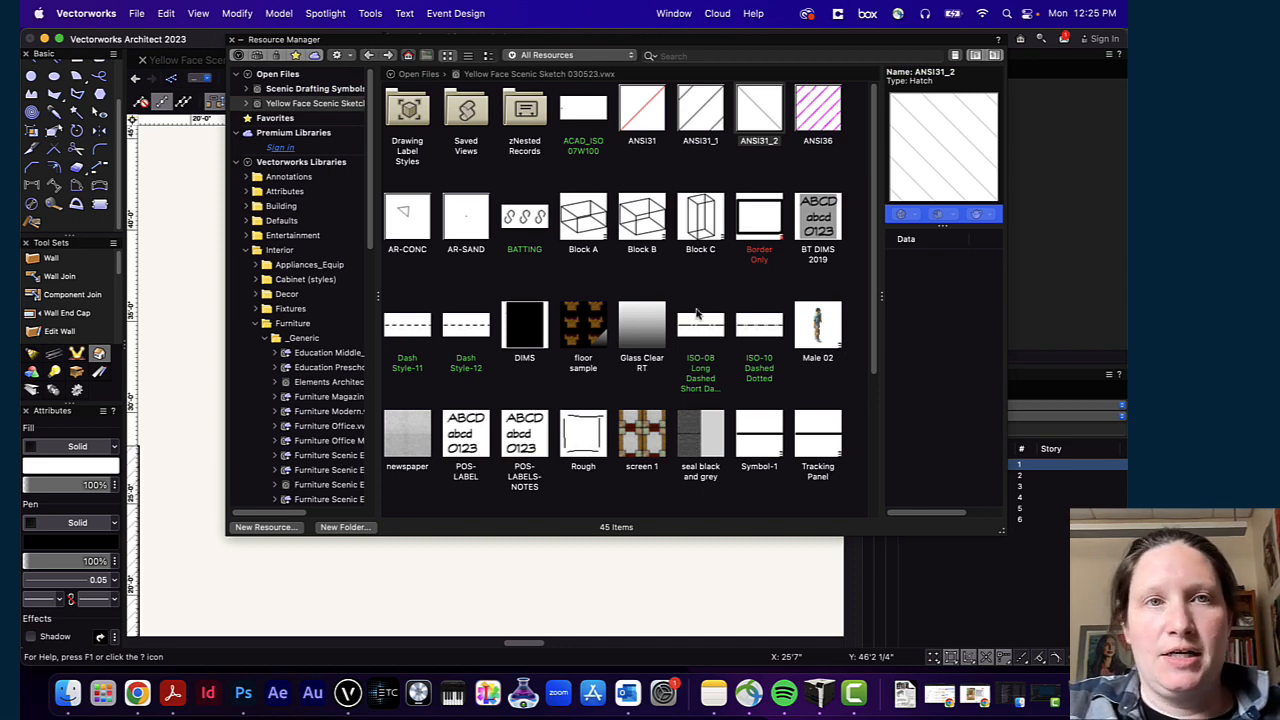
click(285, 103)
click(287, 90)
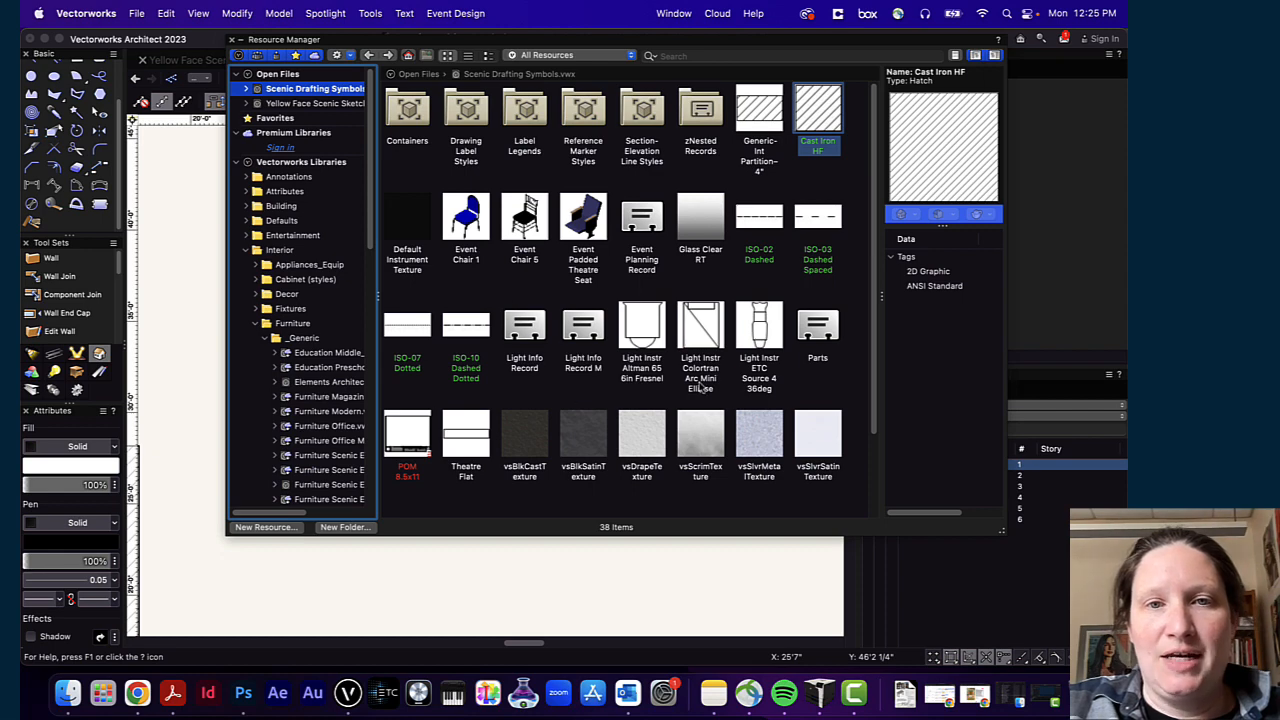
scroll(700, 388, down, 3)
click(468, 446)
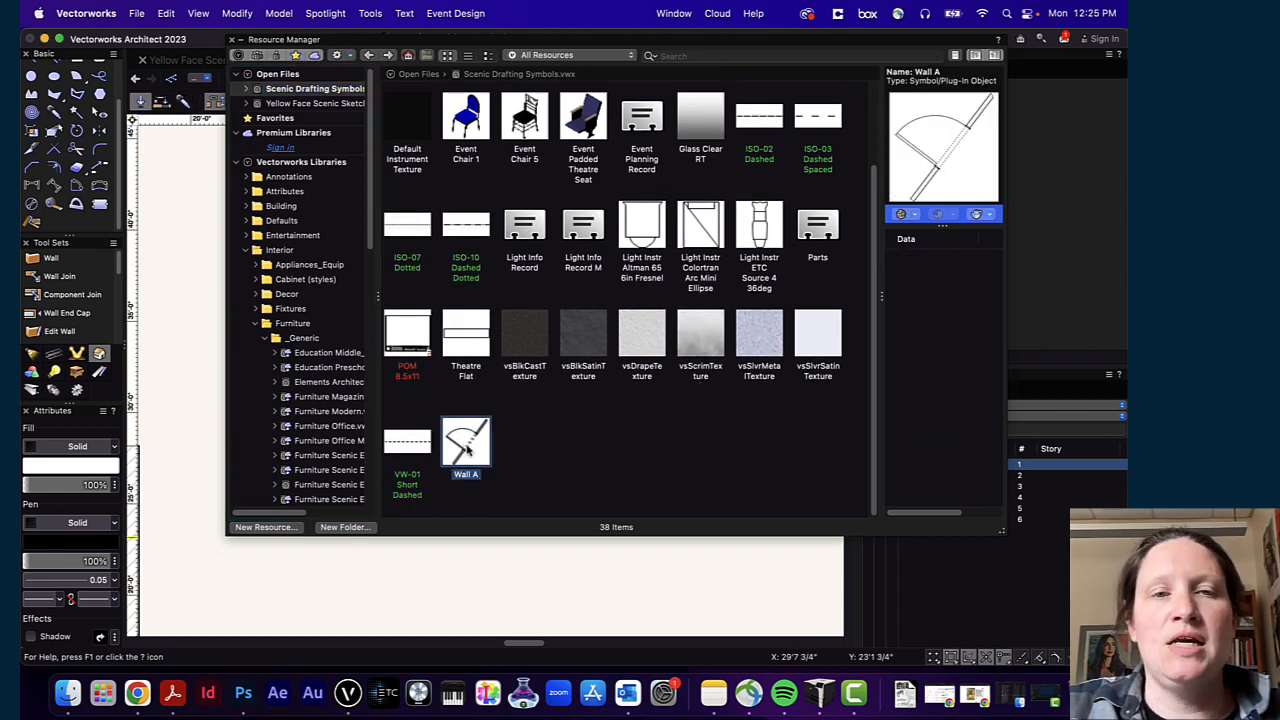
double_click(466, 446)
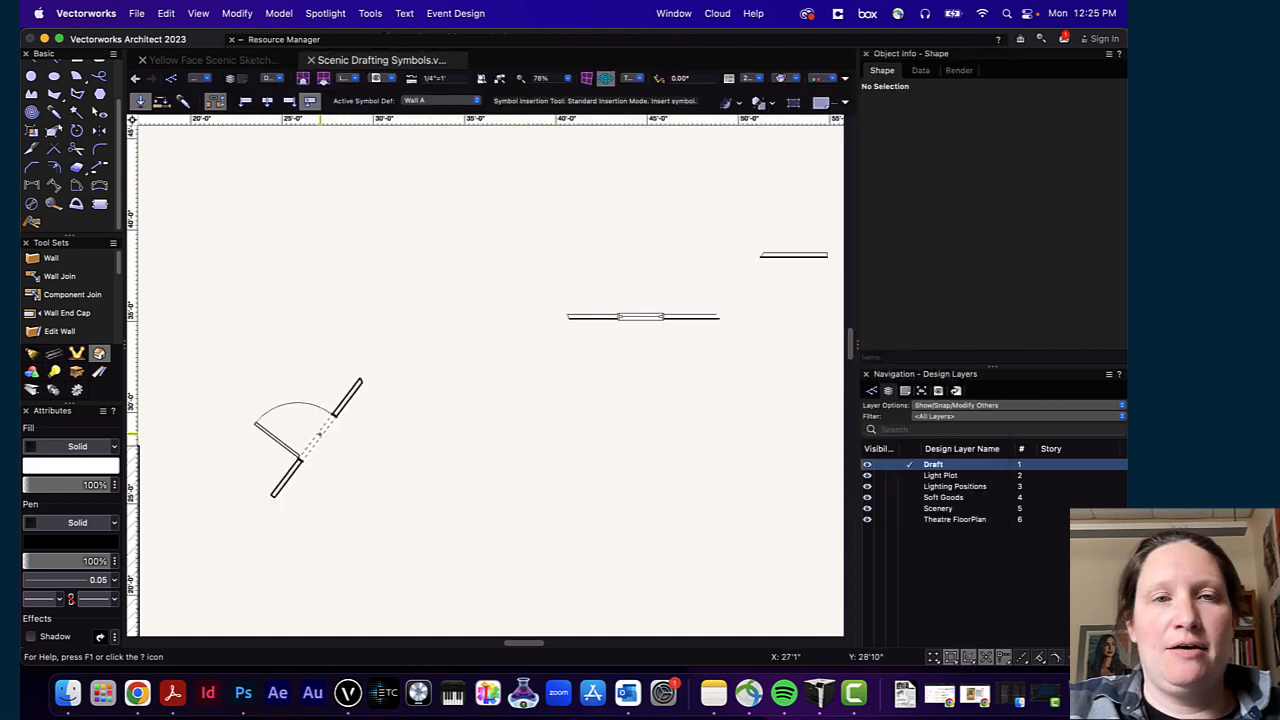
click(320, 345)
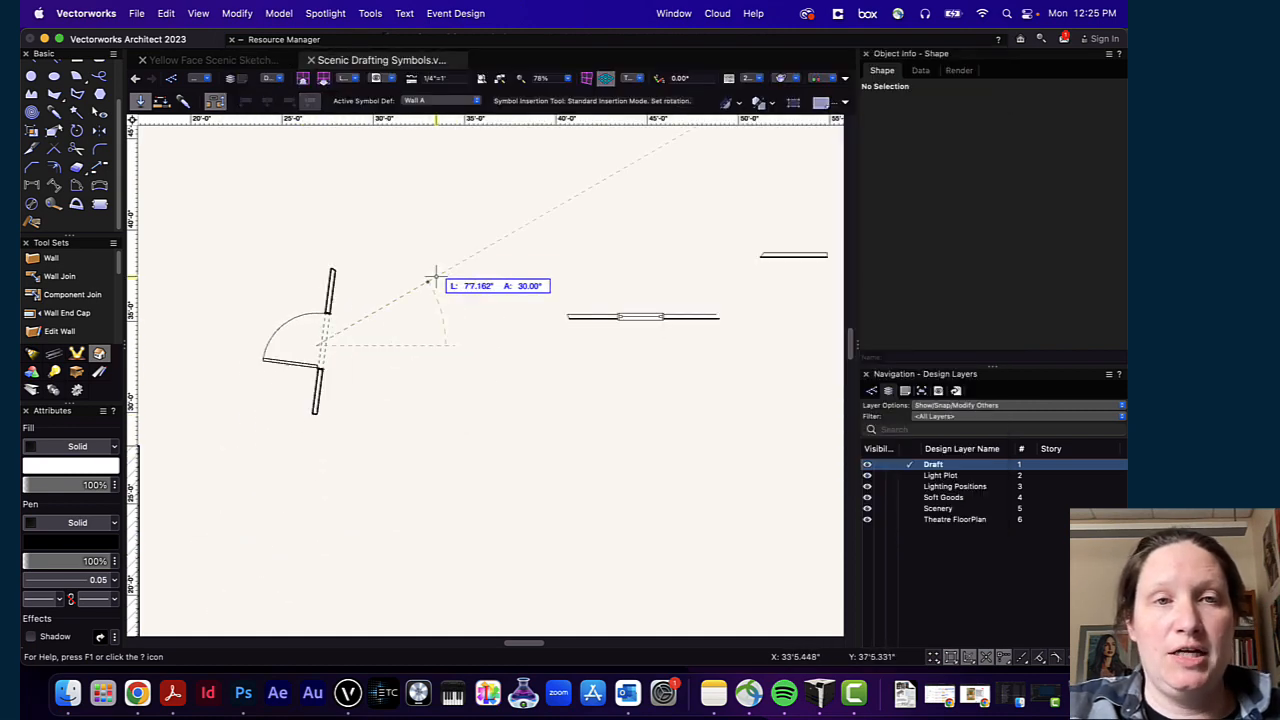
click(376, 452)
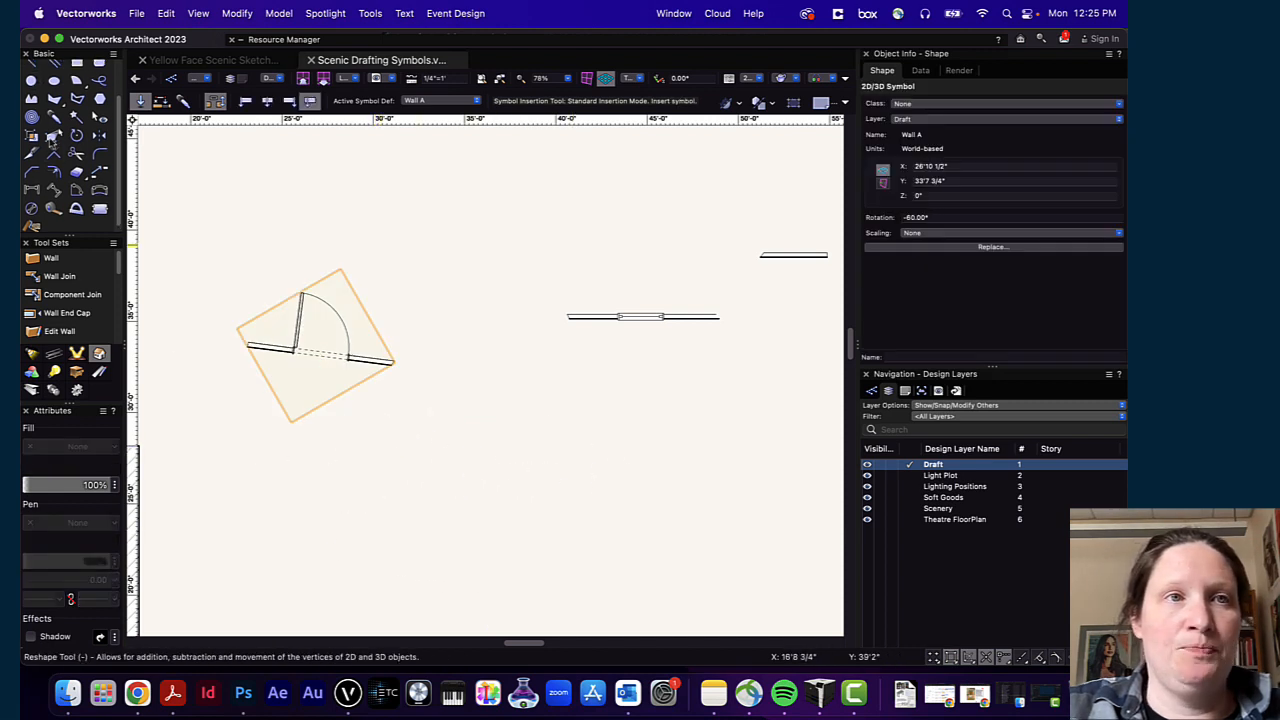
Step: Rotate the placed Wall A symbol 7.30° about the wall's left endpoint to align it horizontally
click(31, 68)
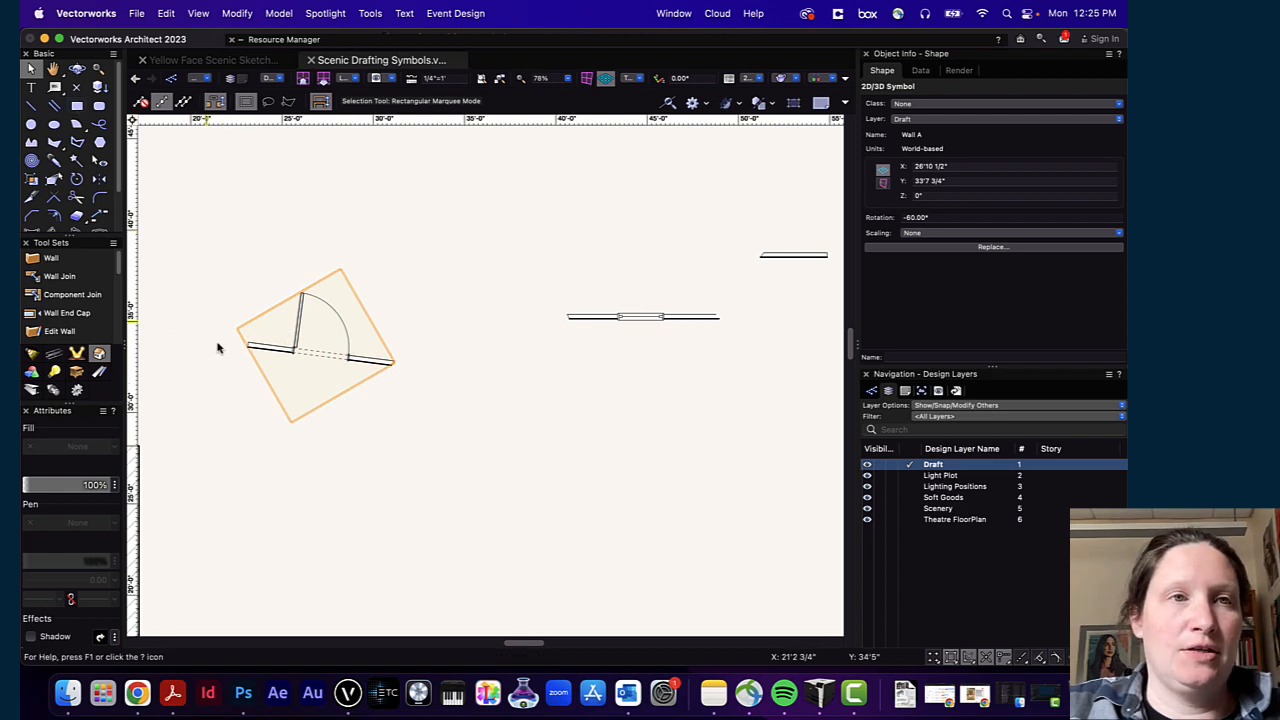
click(76, 179)
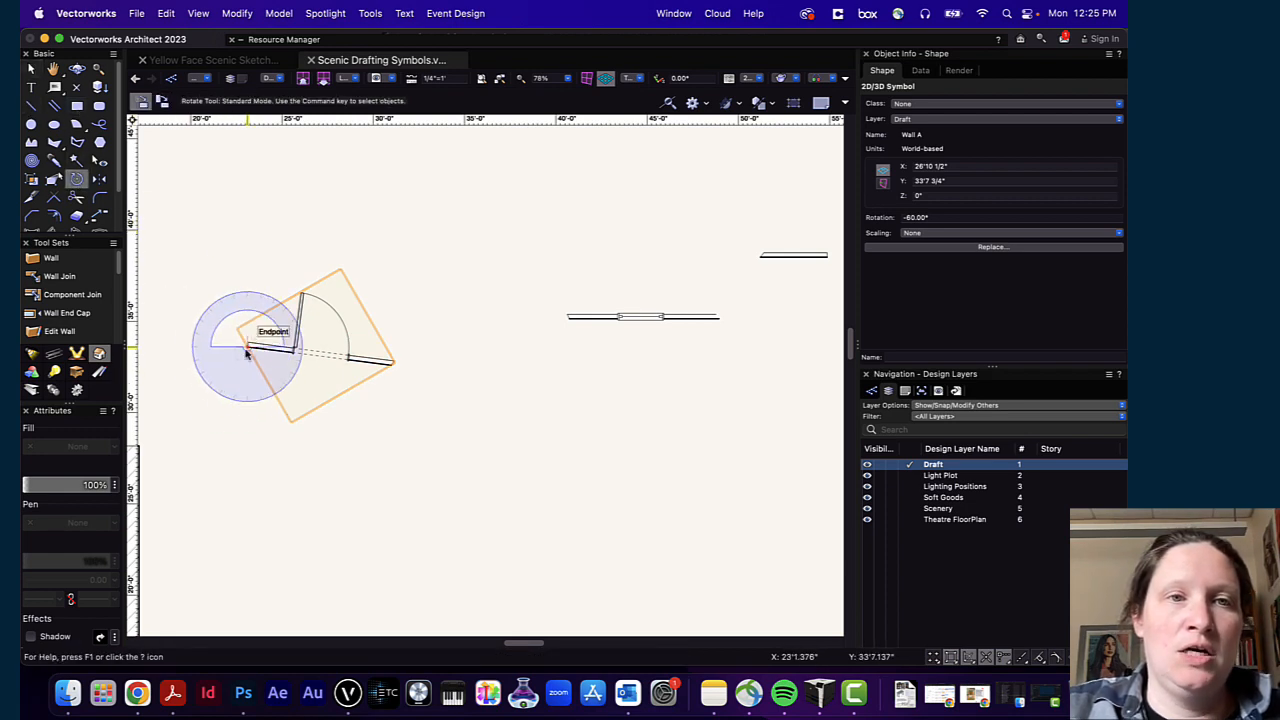
click(246, 352)
click(392, 360)
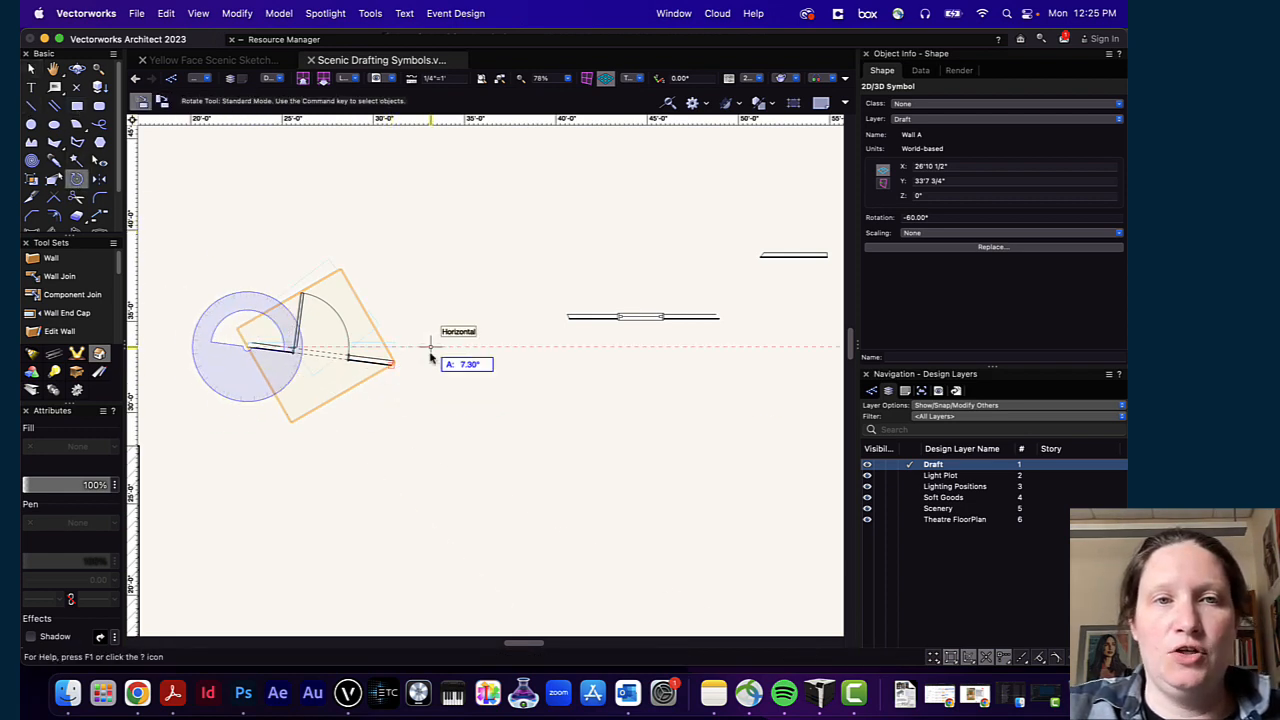
click(430, 355)
Step: Switch the Draft layer to the standard Front view to see the Wall A symbol in elevation, with nothing selected
key(h)
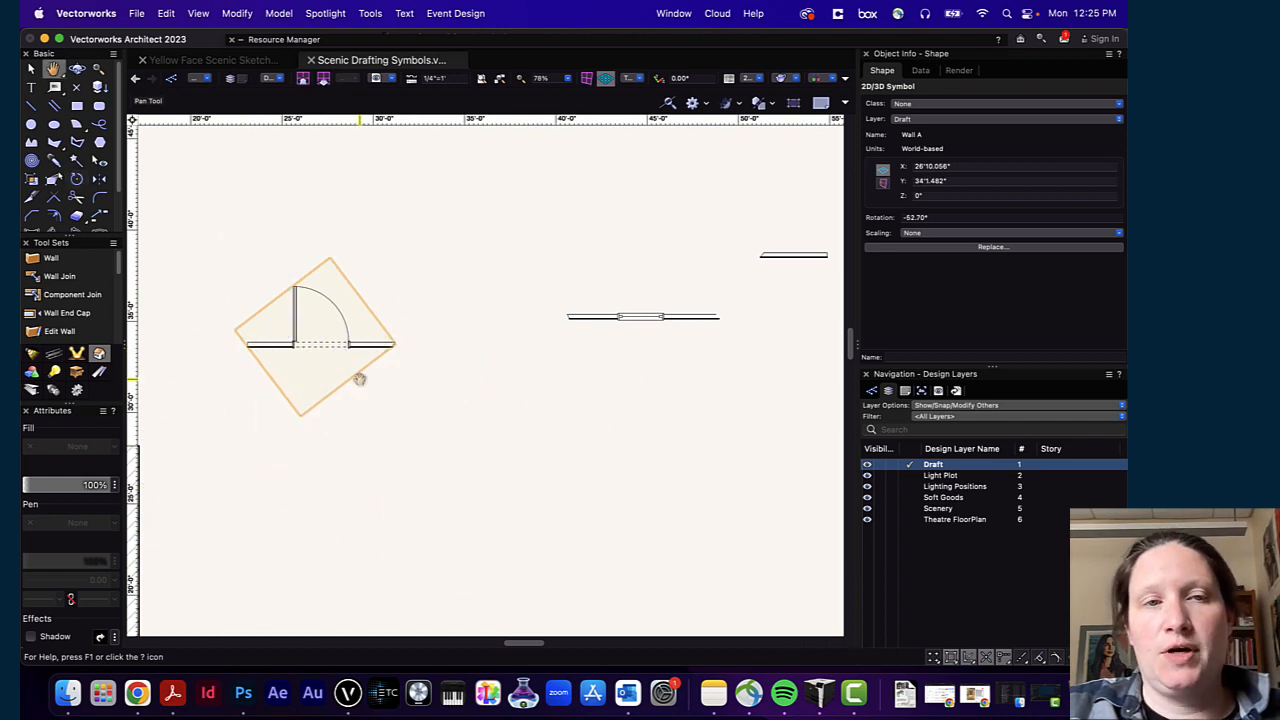
drag(359, 379, 436, 392)
click(30, 68)
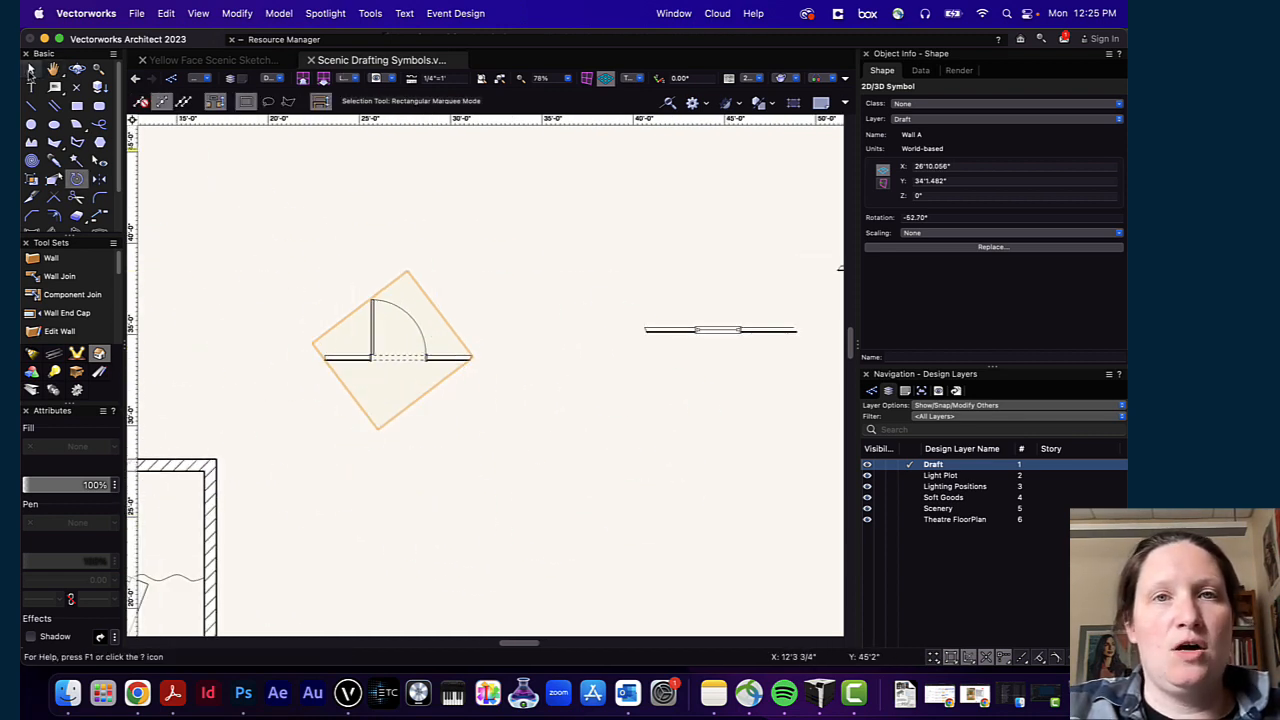
click(628, 78)
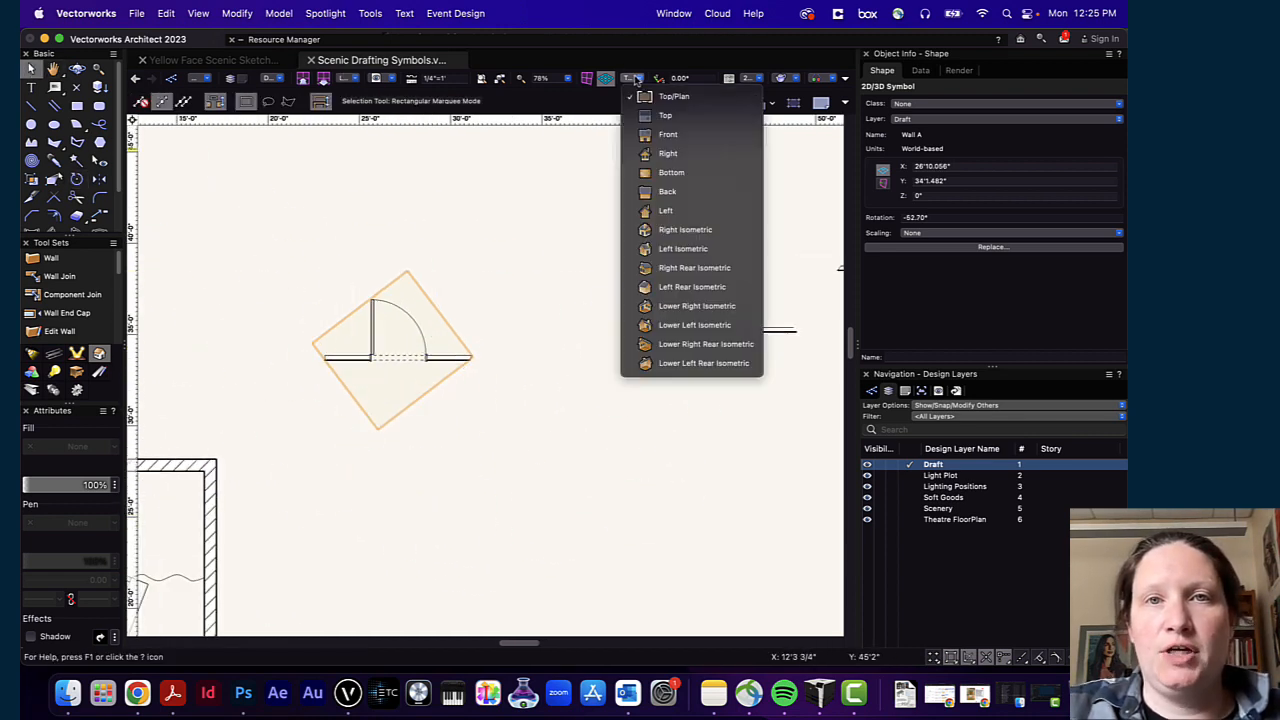
click(667, 135)
click(750, 301)
click(640, 360)
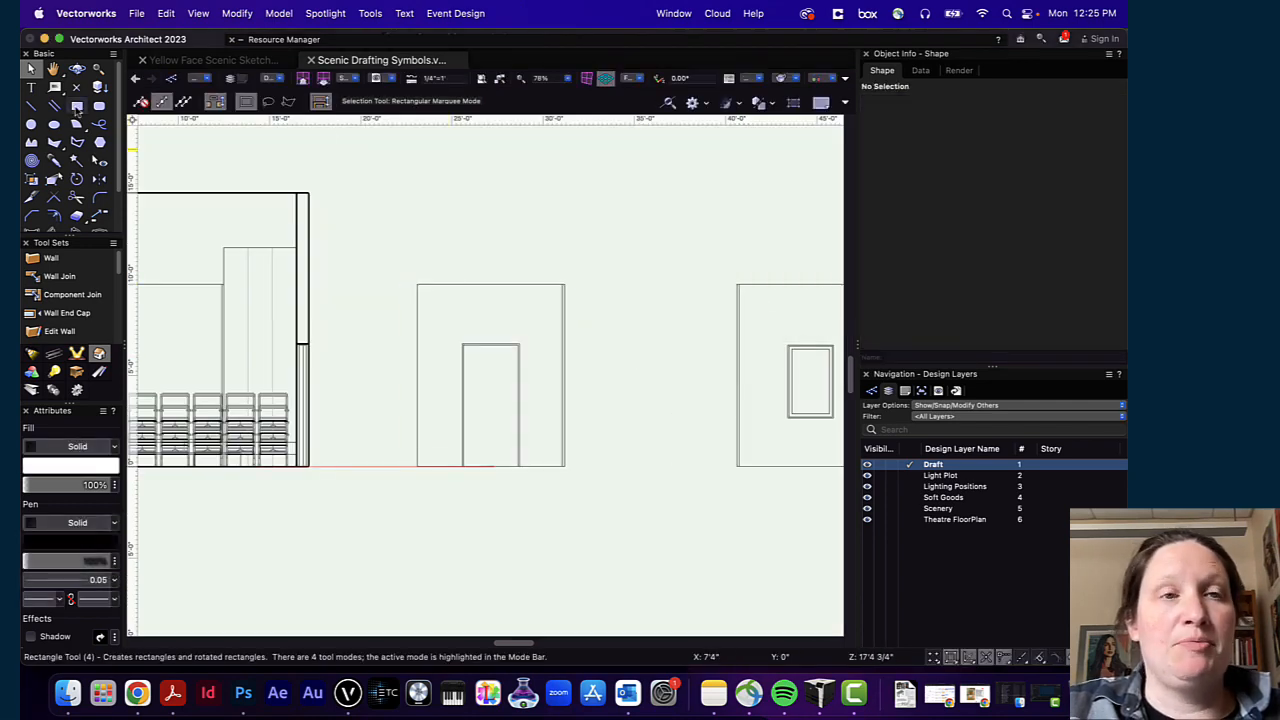
Step: Draw a rectangle about 11'1" wide by 13' high around the door wall's front elevation, enclosing it with a margin
click(77, 106)
click(389, 262)
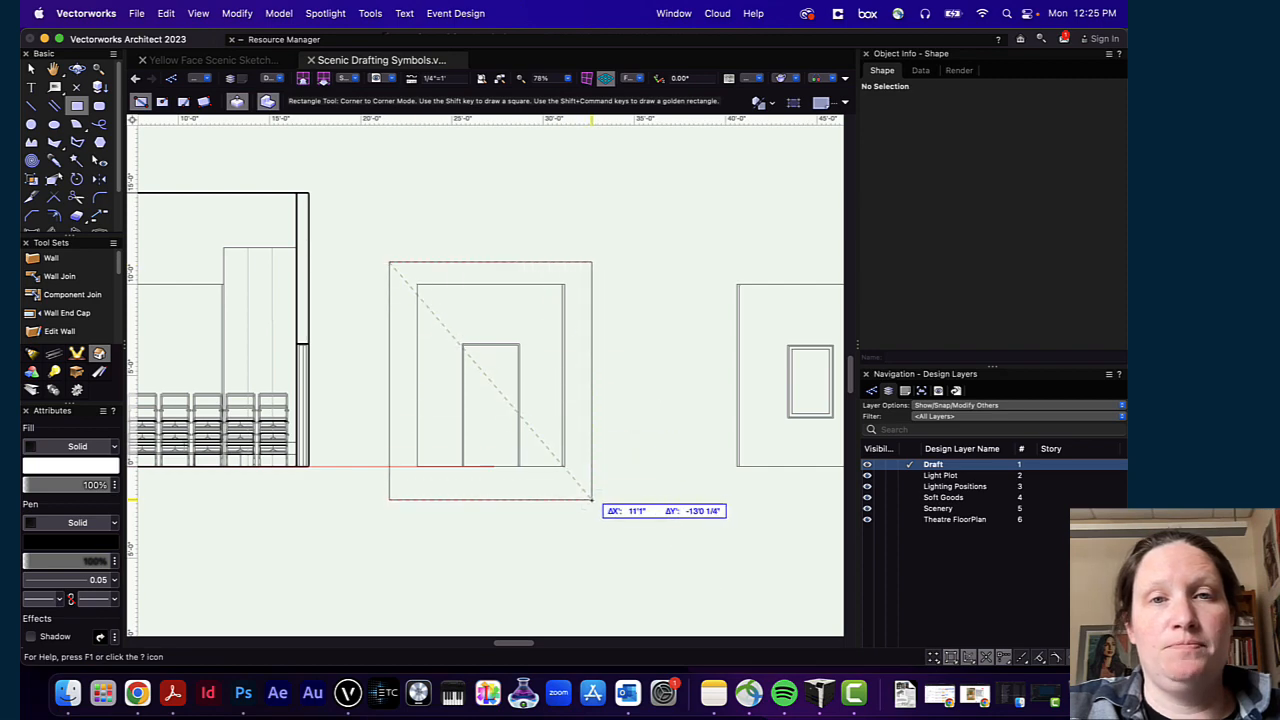
click(591, 499)
Step: Create a viewport cropped by the rectangle on sheet layer 3 [Elevations], with the Front view, a drawing label and 1/4"=1'0" scale
click(166, 13)
mouse_move(237, 13)
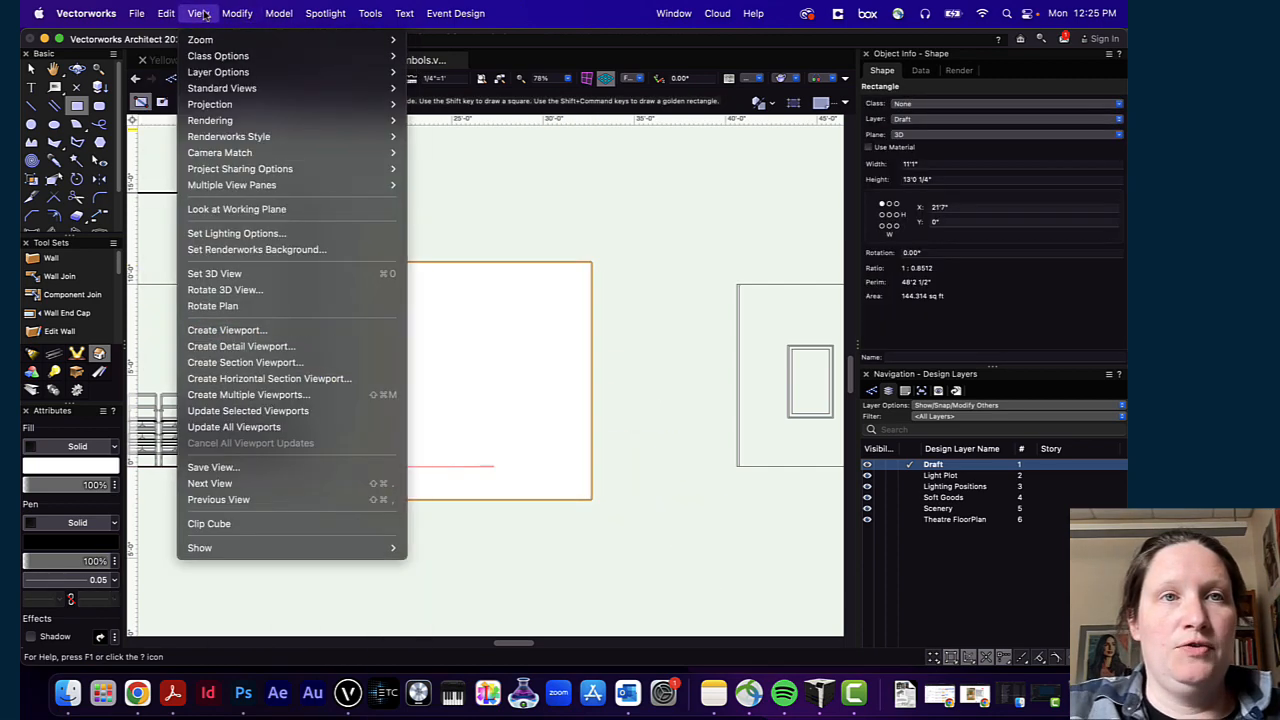
click(250, 335)
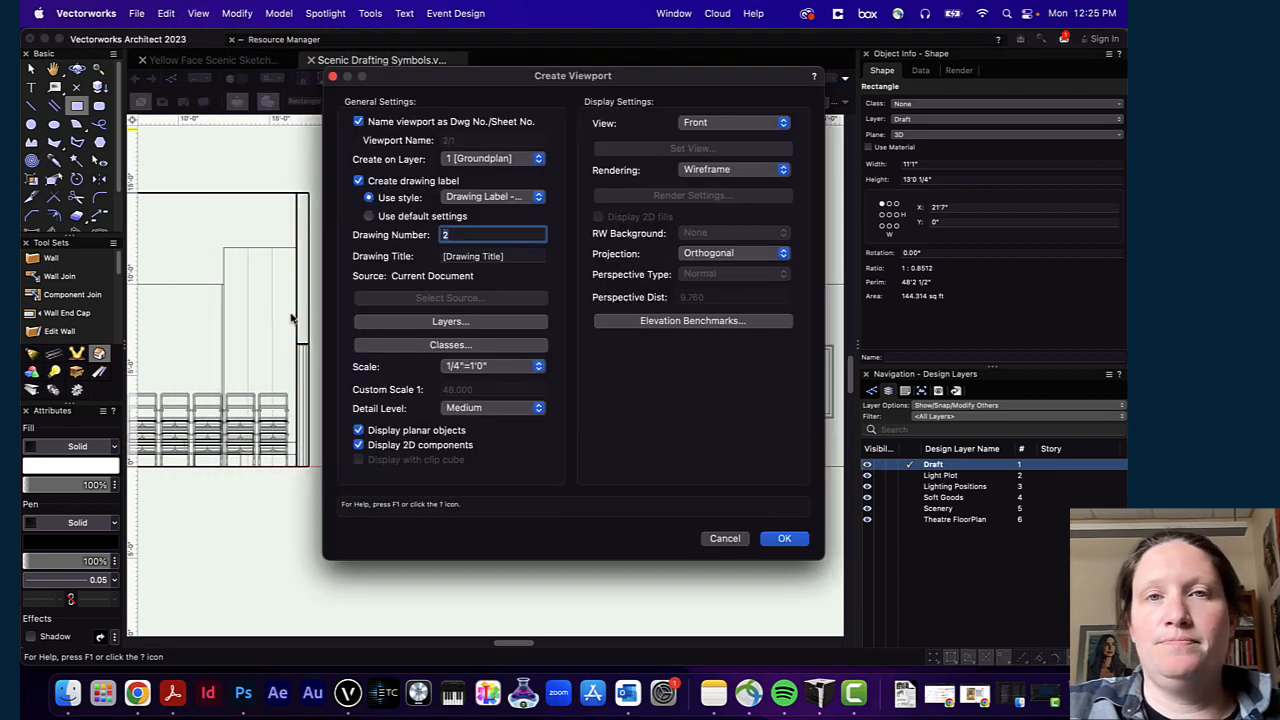
click(487, 160)
click(495, 192)
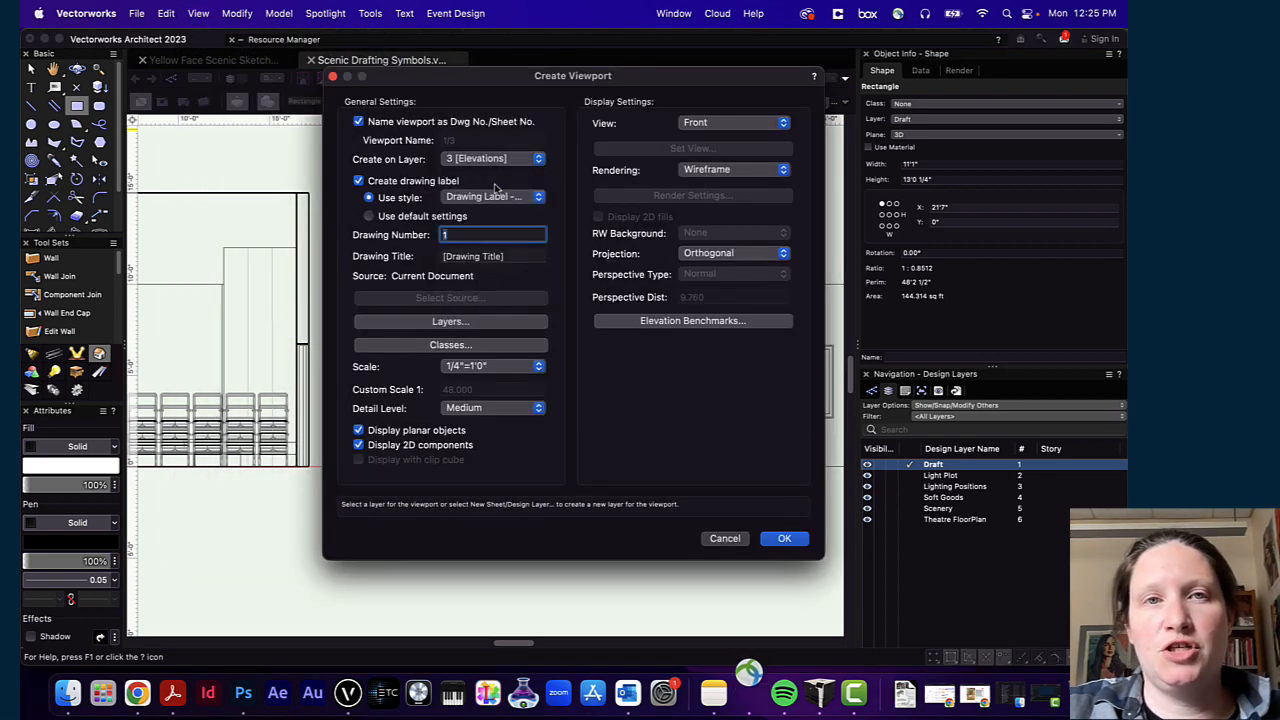
click(785, 539)
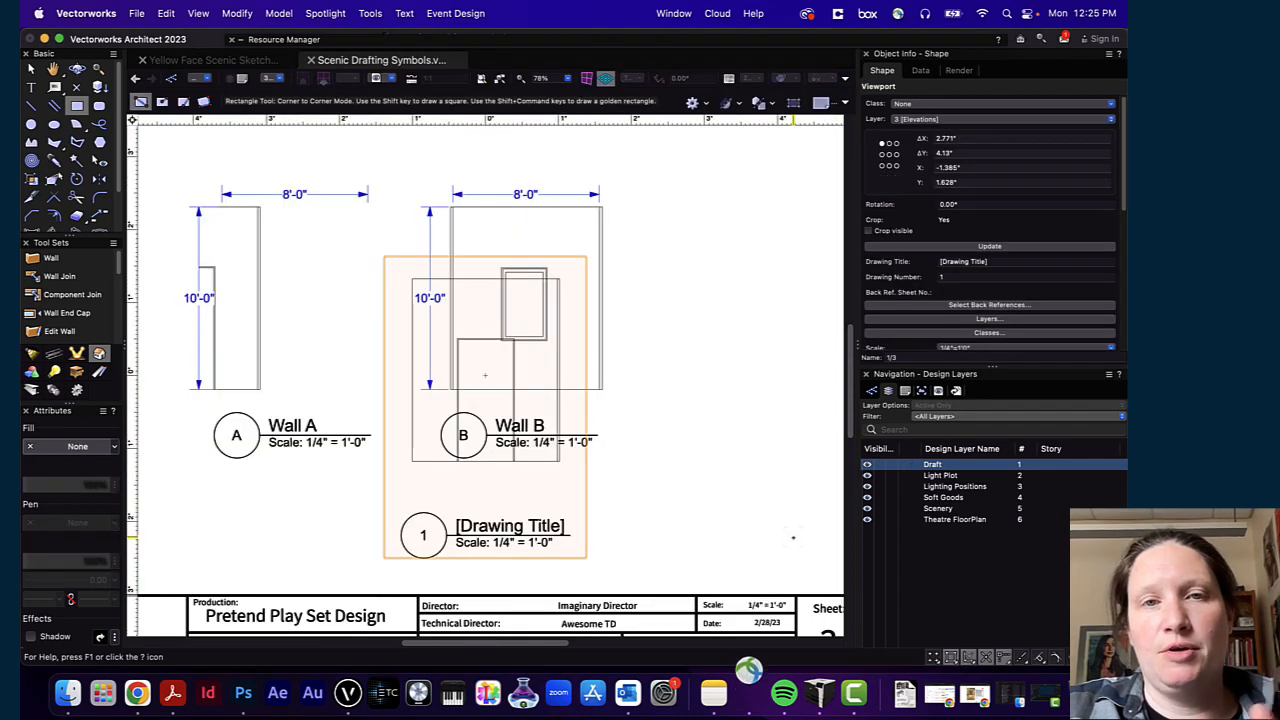
Step: Replace the old Wall A viewport on the Elevations sheet with the new one and delete the Wall B viewport
scroll(610, 430, down, 3)
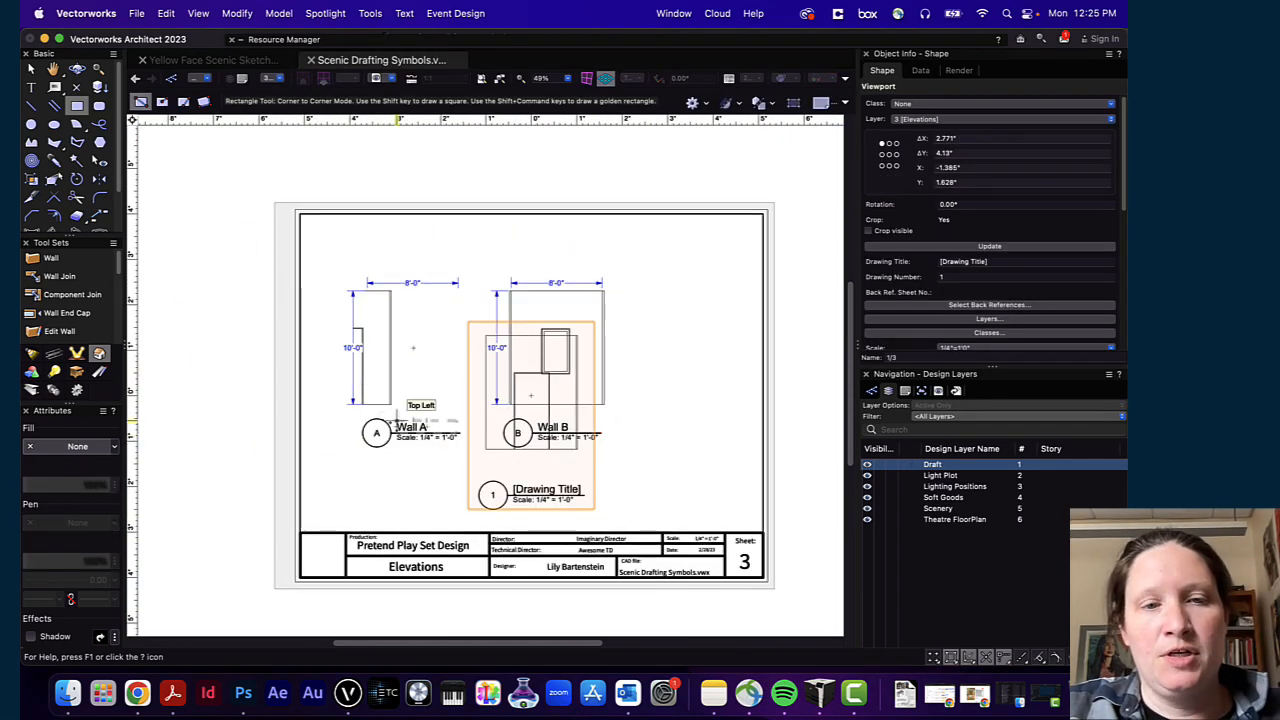
key(x)
click(346, 428)
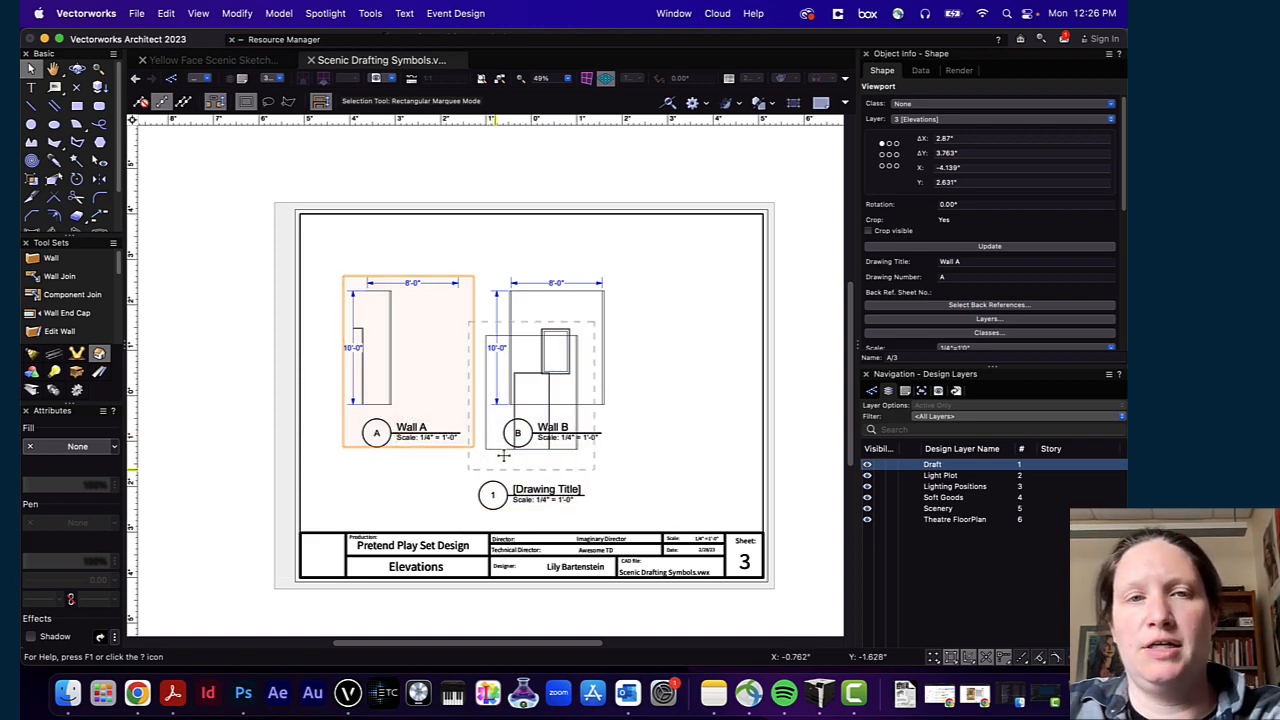
key(Delete)
mouse_move(532, 493)
mouse_down()
mouse_move(405, 420)
mouse_move(399, 451)
mouse_up()
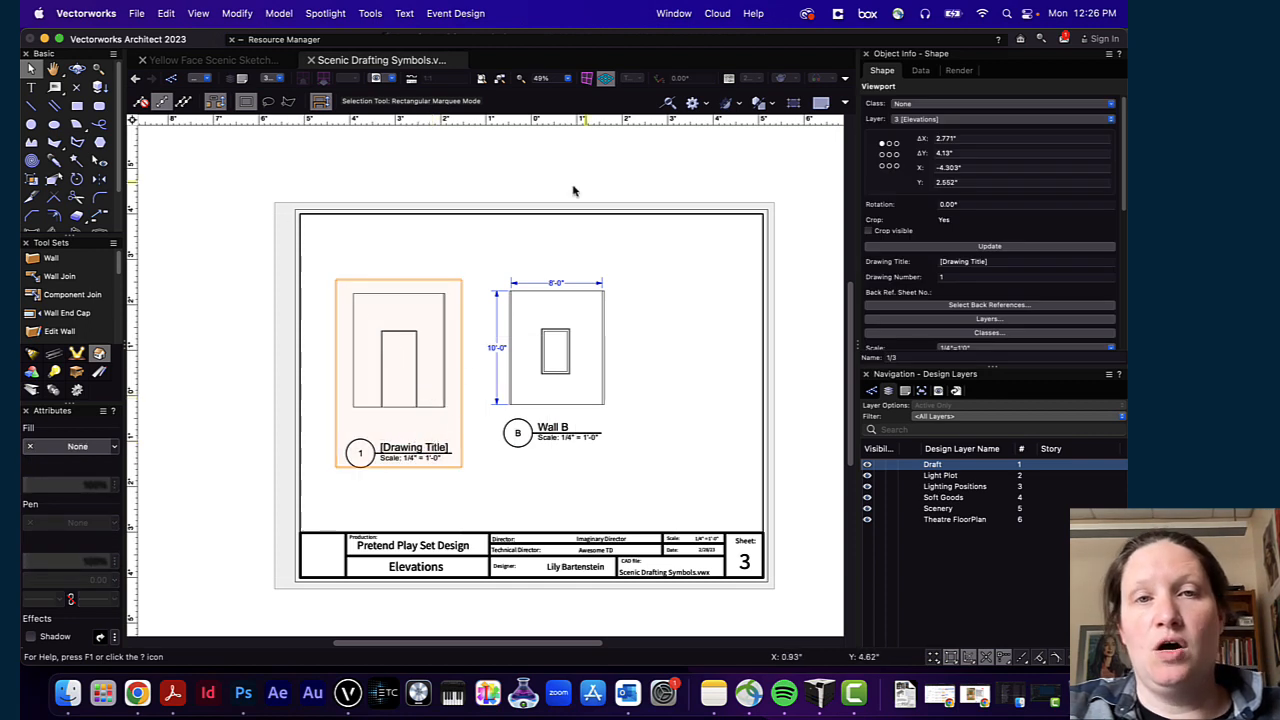
click(612, 370)
key(Delete)
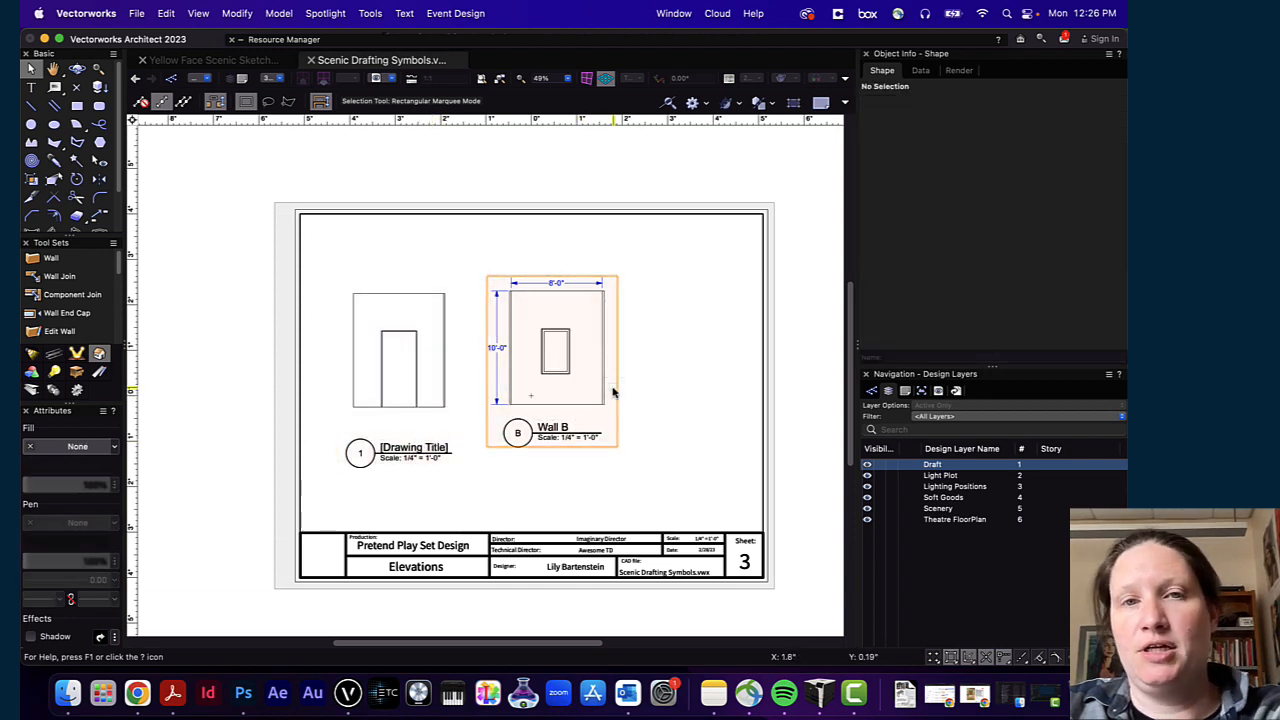
Step: Set the door wall viewport's drawing title to Wall A and its drawing number to A
click(938, 391)
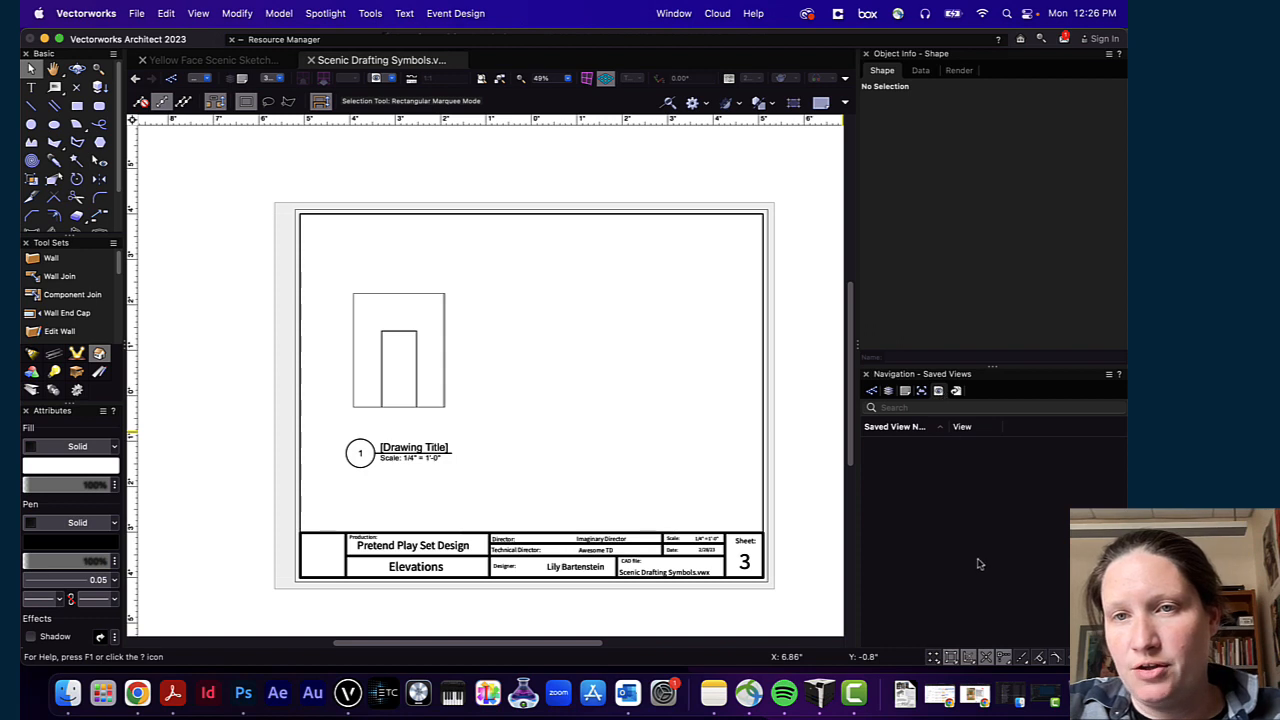
click(922, 391)
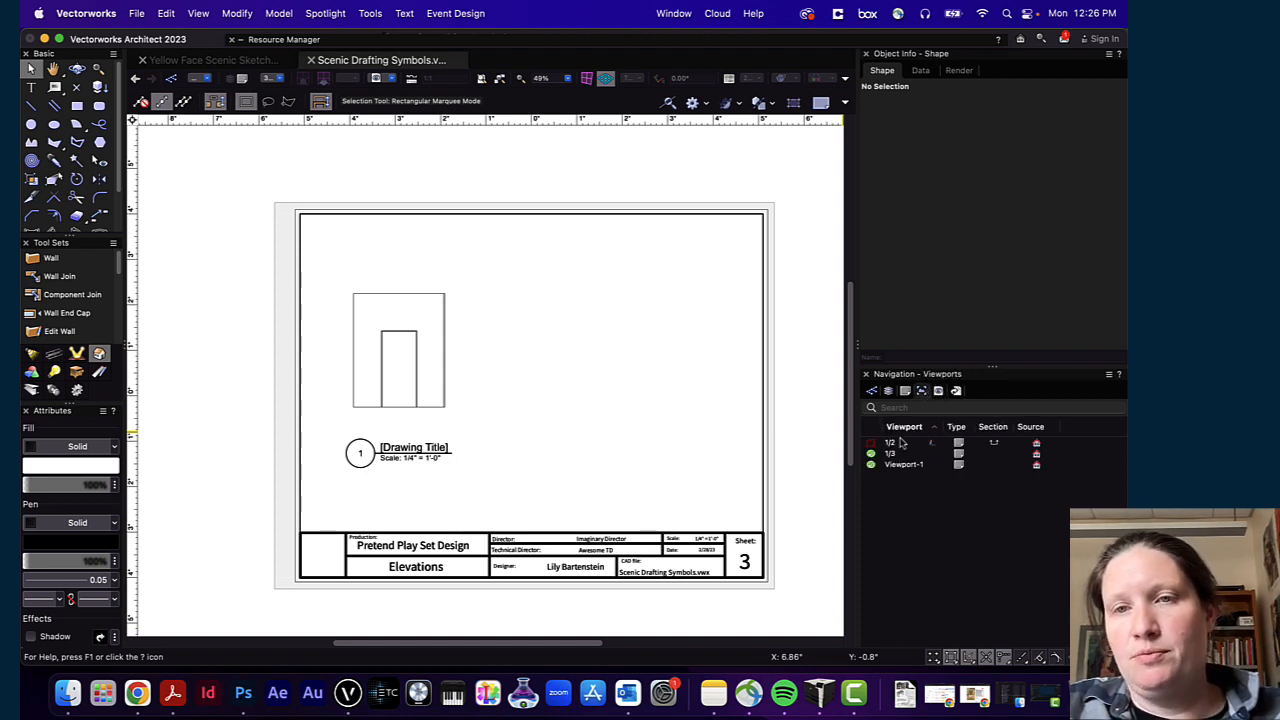
click(448, 408)
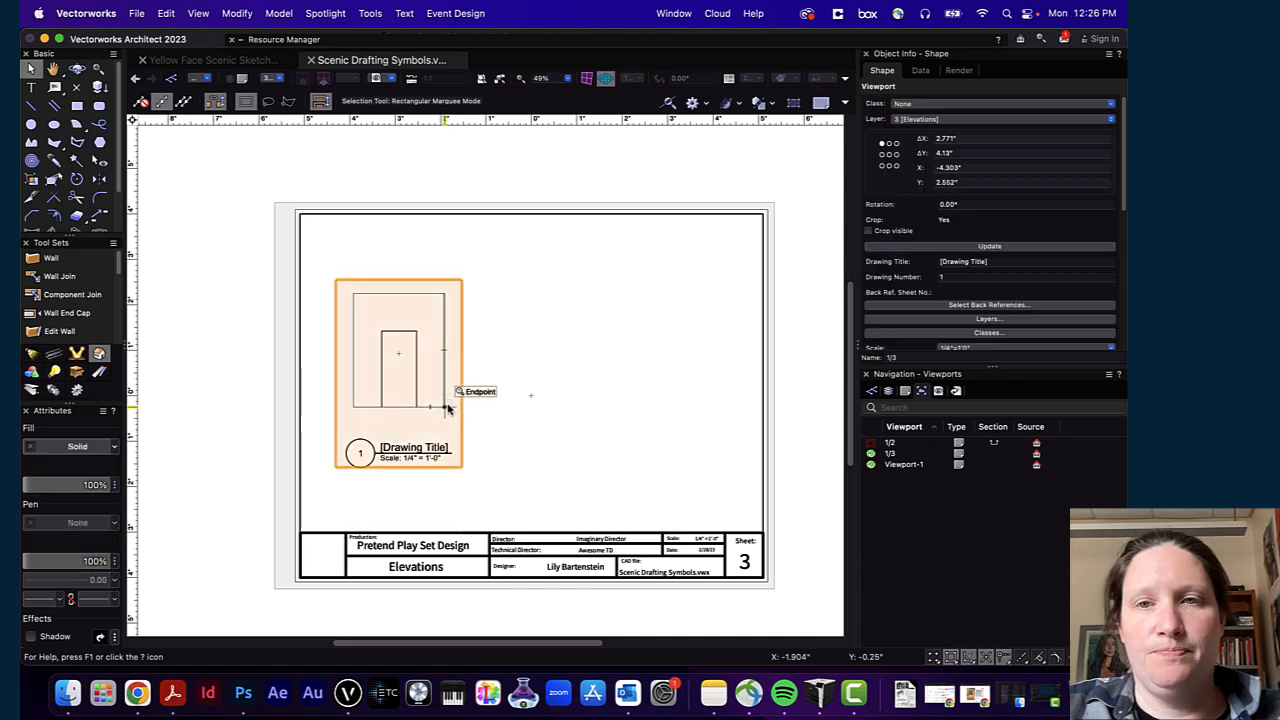
click(1004, 263)
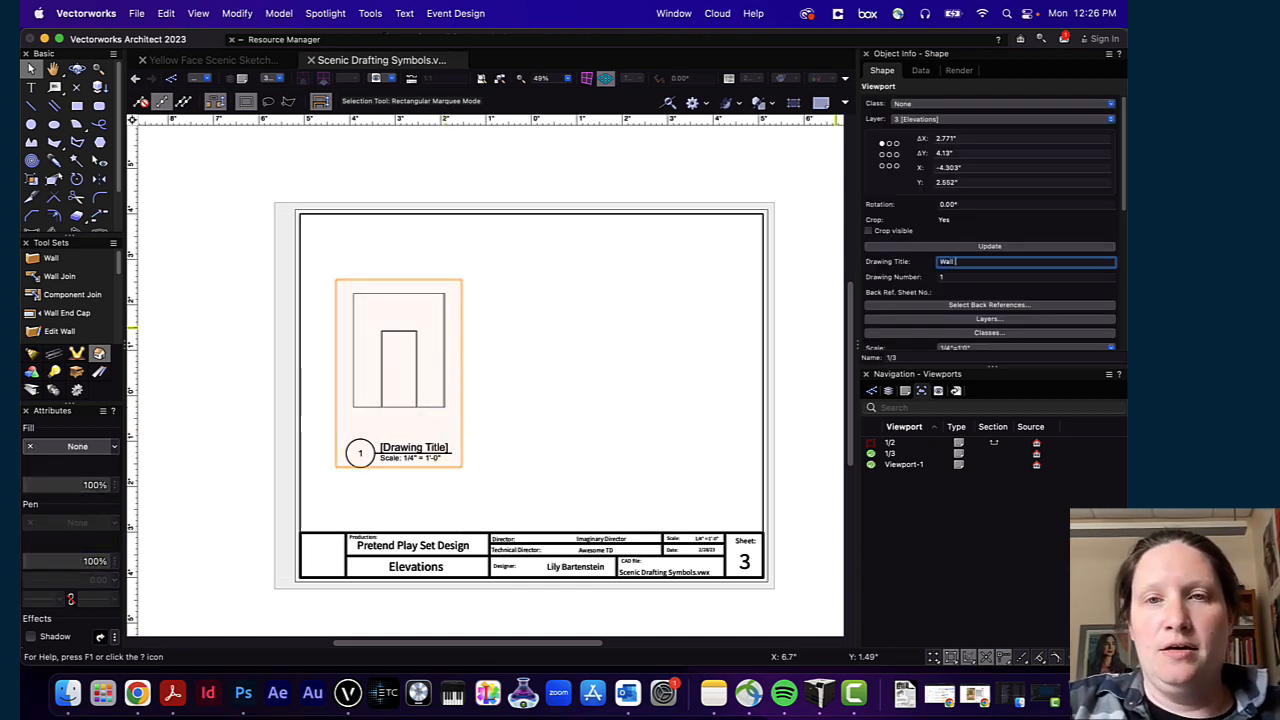
click(955, 280)
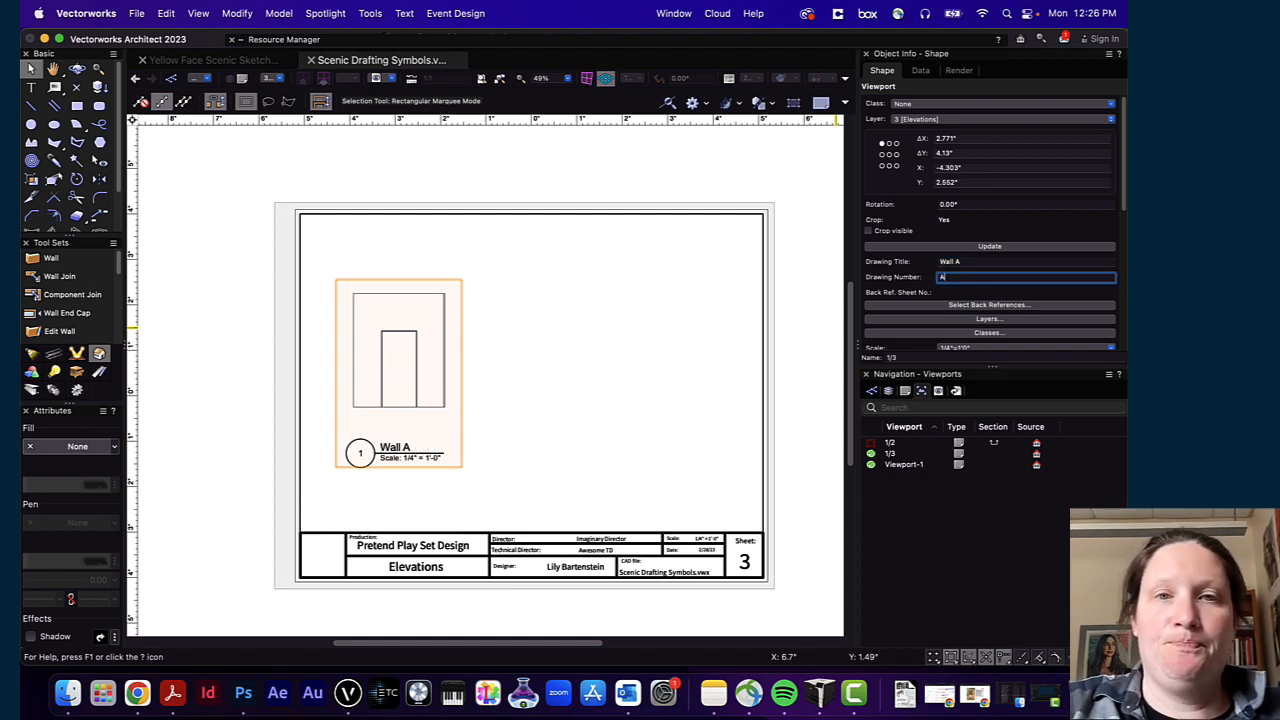
text(A)
click(631, 391)
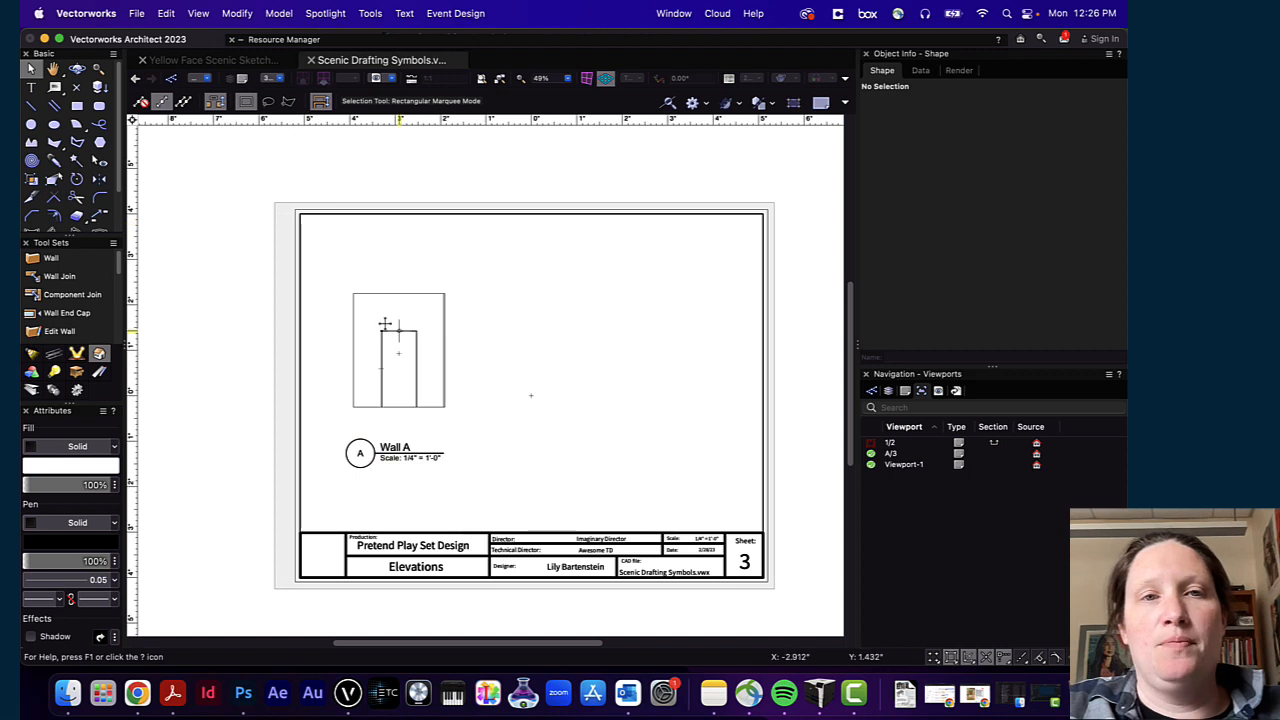
Step: Move the Wall A viewport straight up to just below the sheet's upper border and keep it selected
drag(399, 330, 399, 290)
click(510, 352)
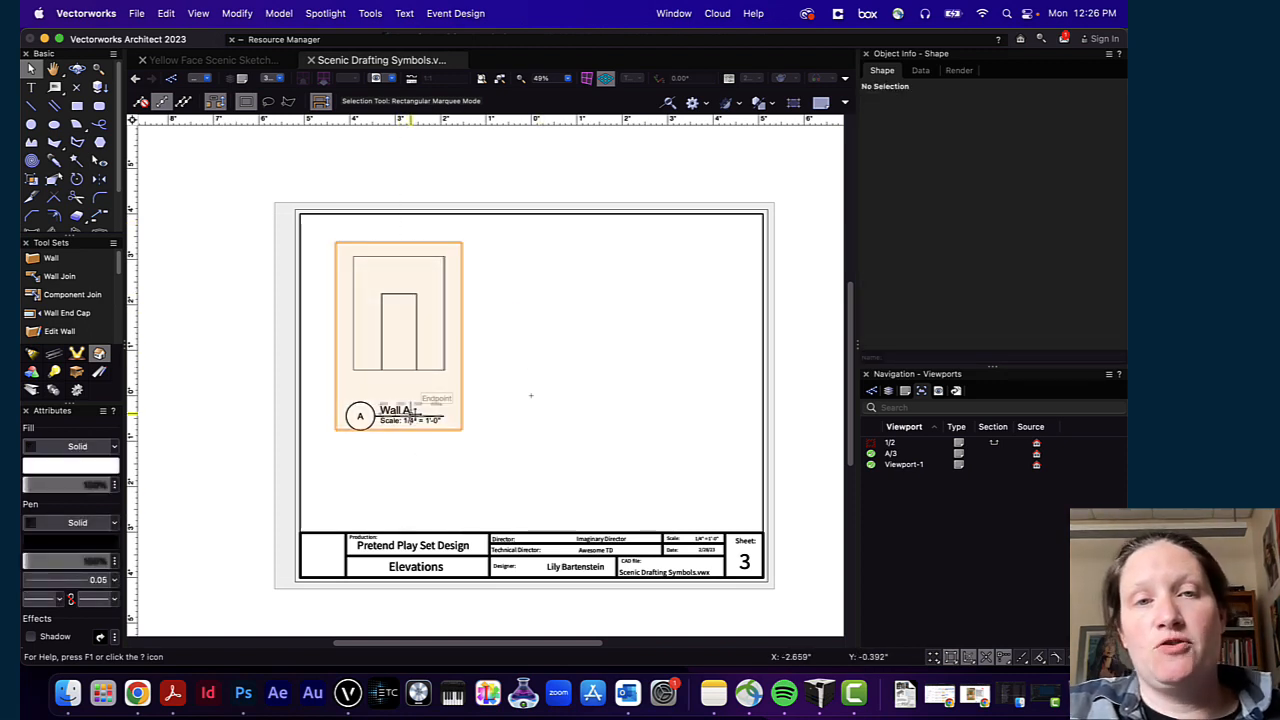
click(440, 368)
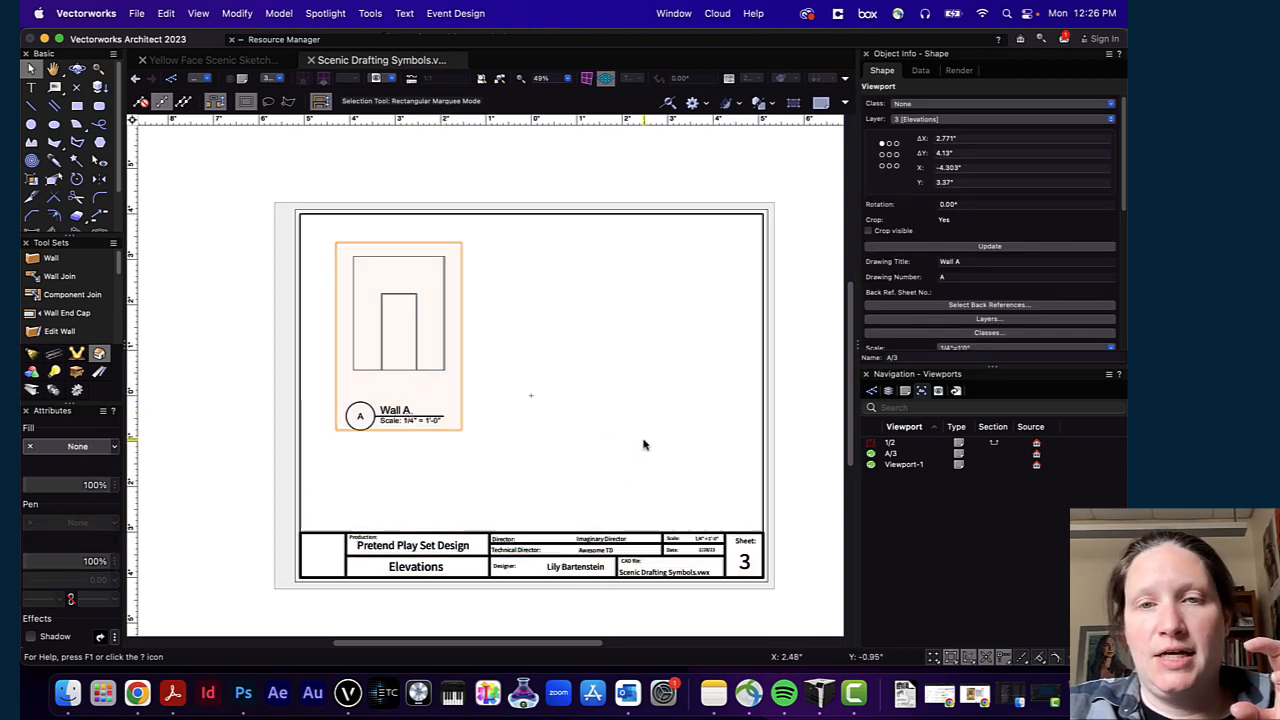
Step: Change the Wall A viewport's scale to 1/2"=1'0" and move the enlarged wall inside the sheet border
scroll(646, 443, down, 2)
scroll(668, 443, up, 1)
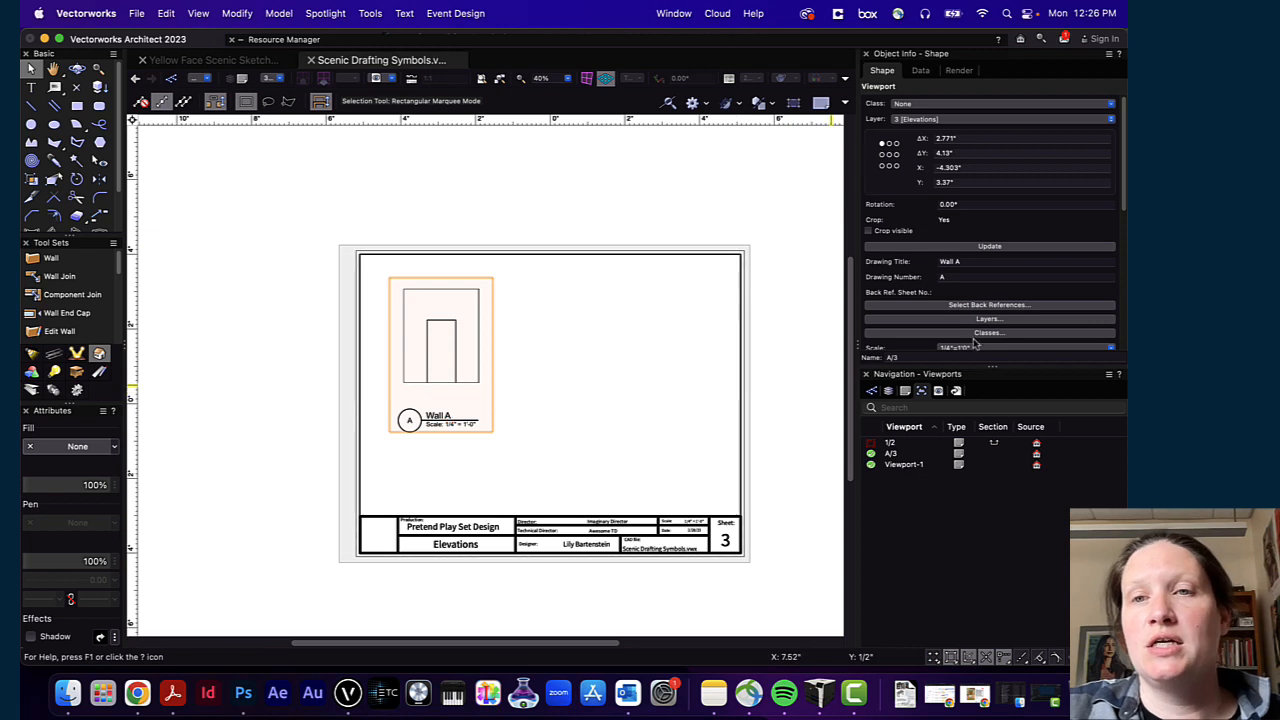
scroll(952, 290, down, 1)
click(1010, 343)
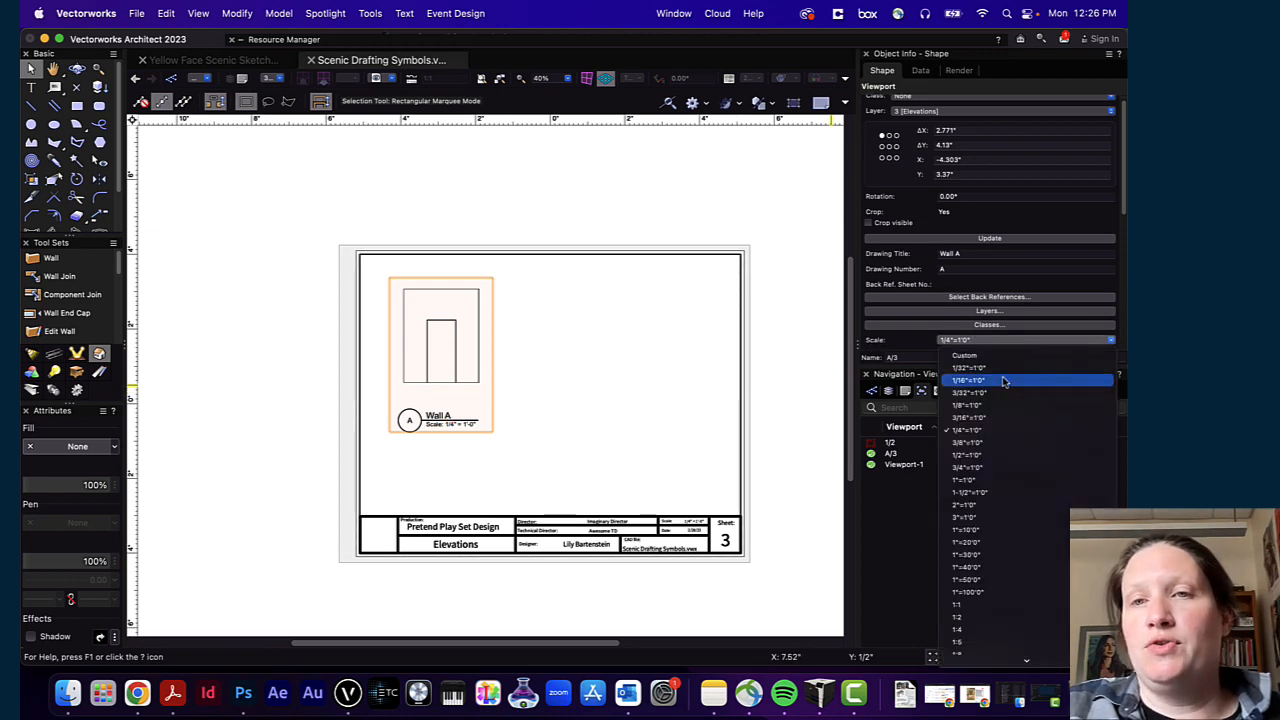
click(987, 456)
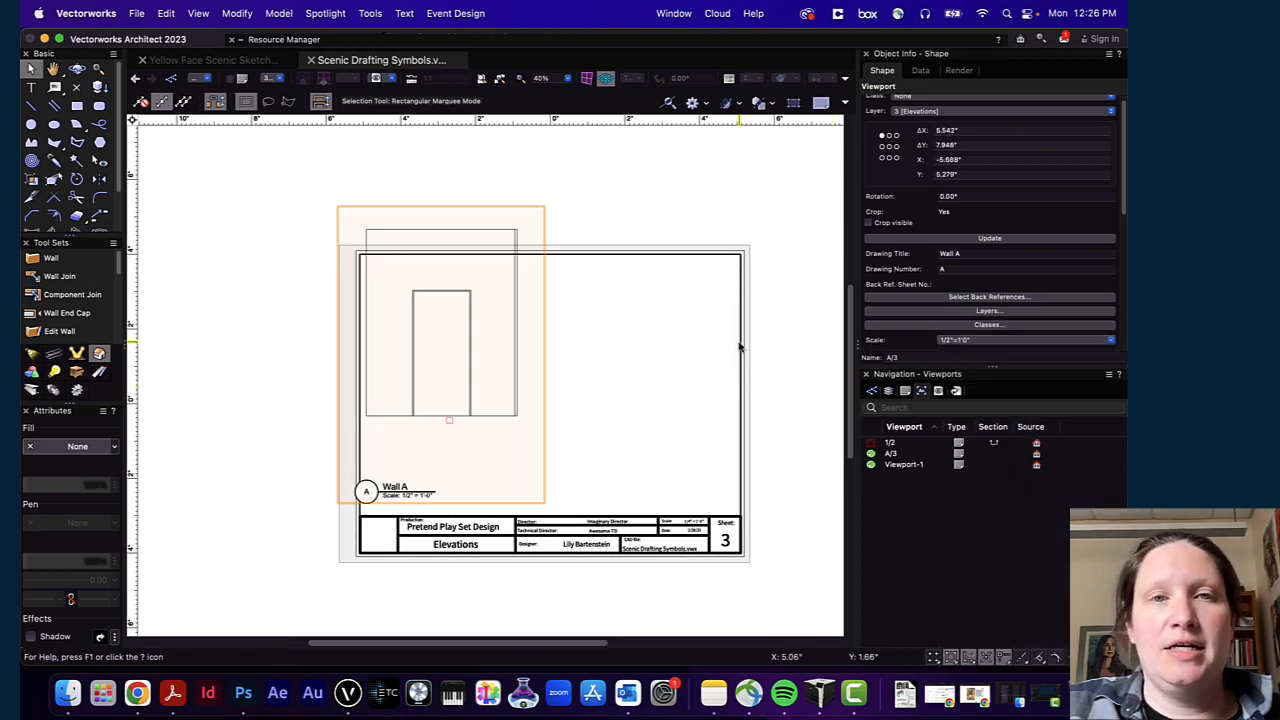
drag(493, 420, 545, 475)
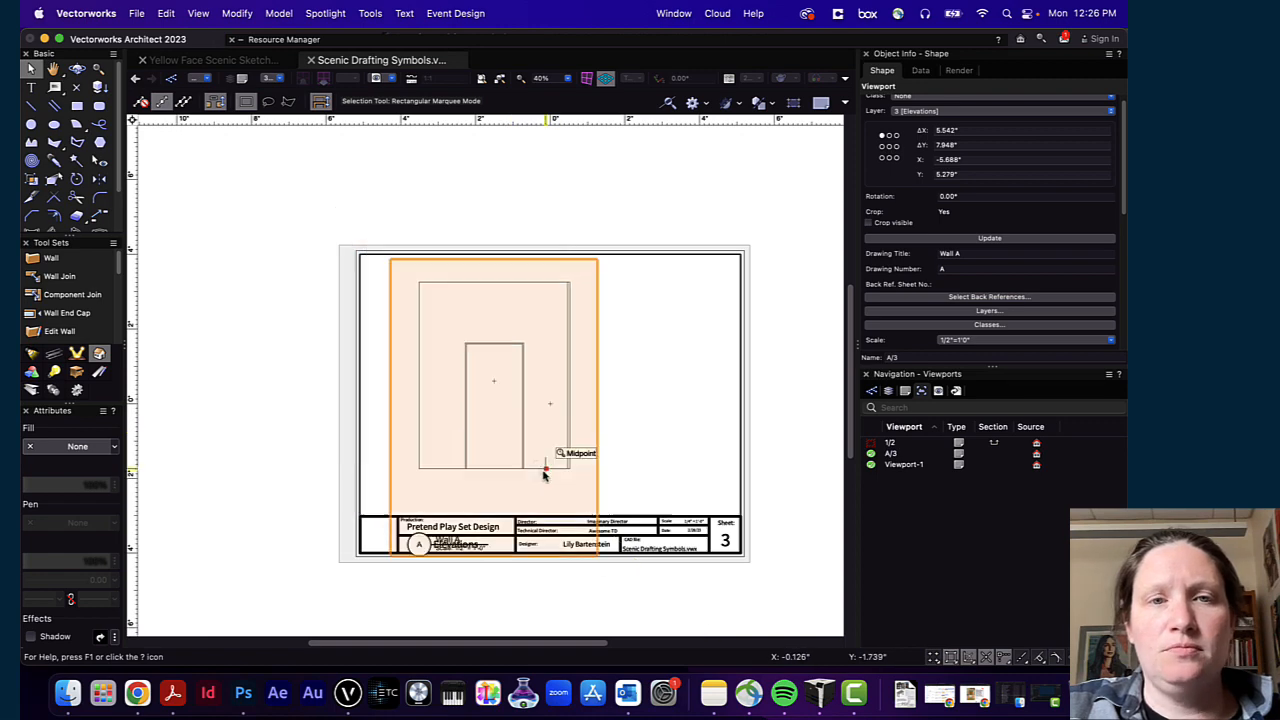
Step: Move the drawing label in the viewport's annotations to just below the wall, and shift the Wall A viewport slightly left
double_click(563, 462)
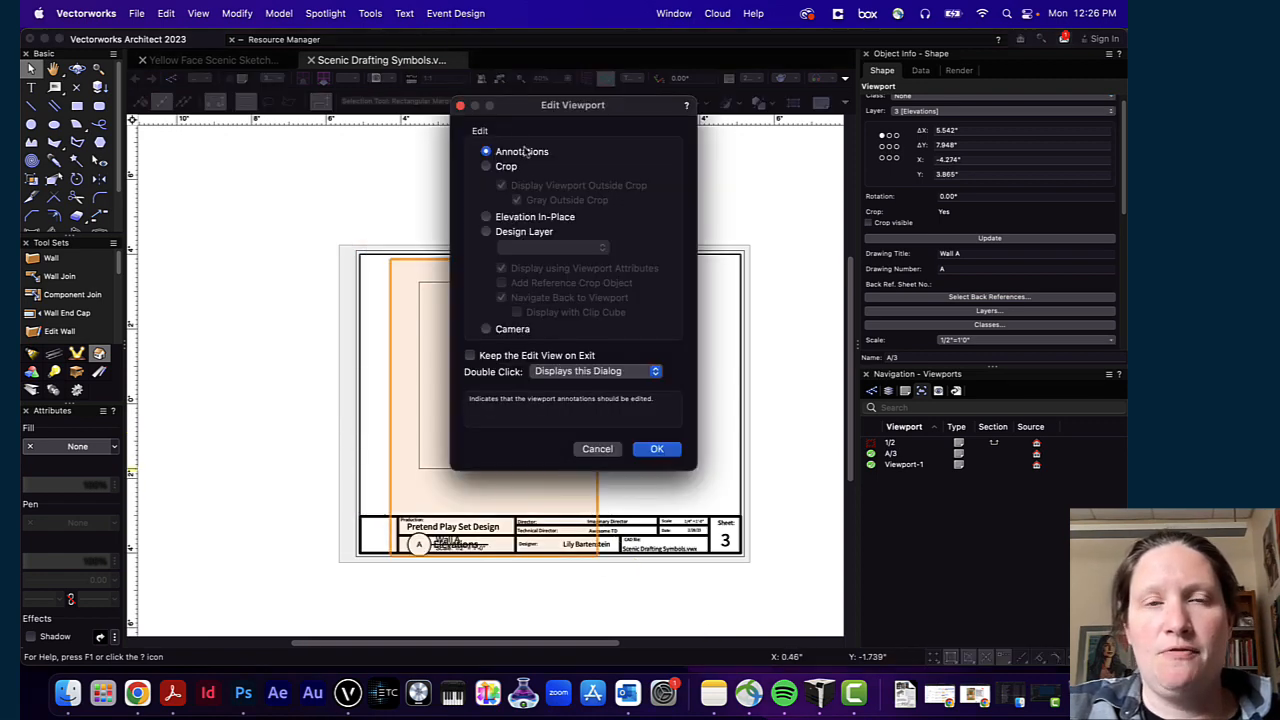
click(657, 449)
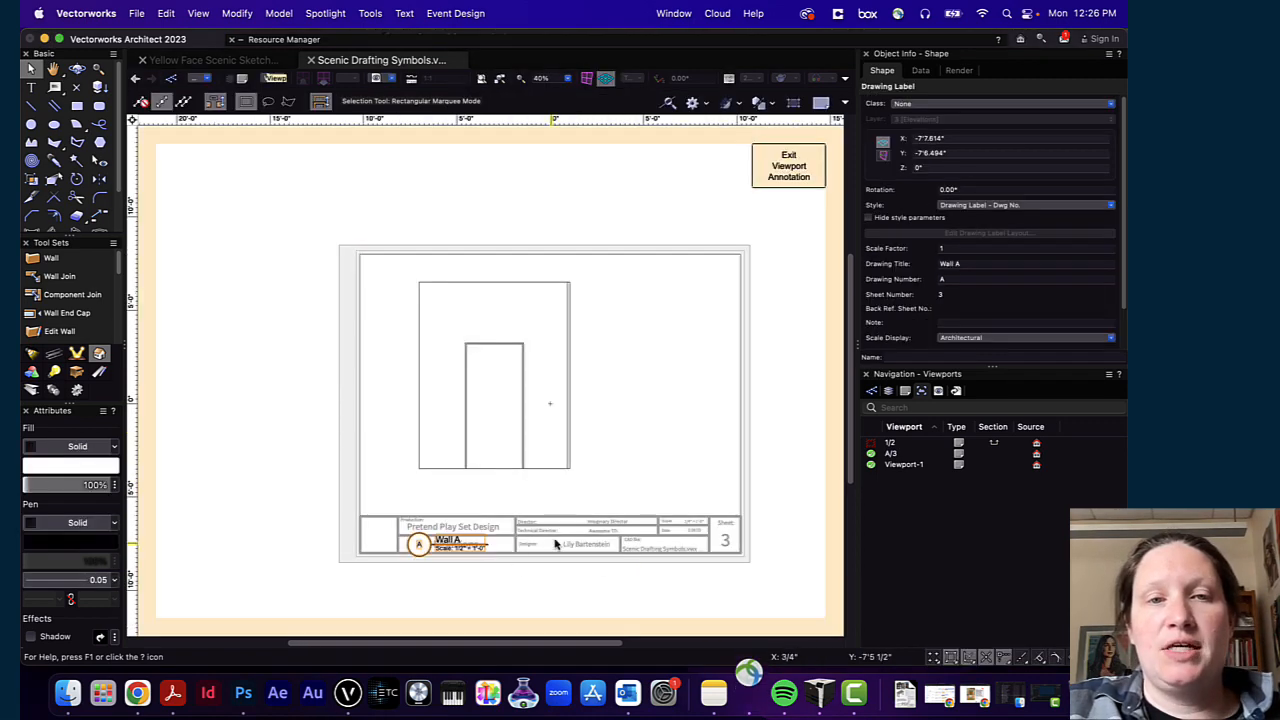
mouse_move(423, 540)
mouse_down()
mouse_move(468, 490)
mouse_move(483, 497)
mouse_up()
click(782, 168)
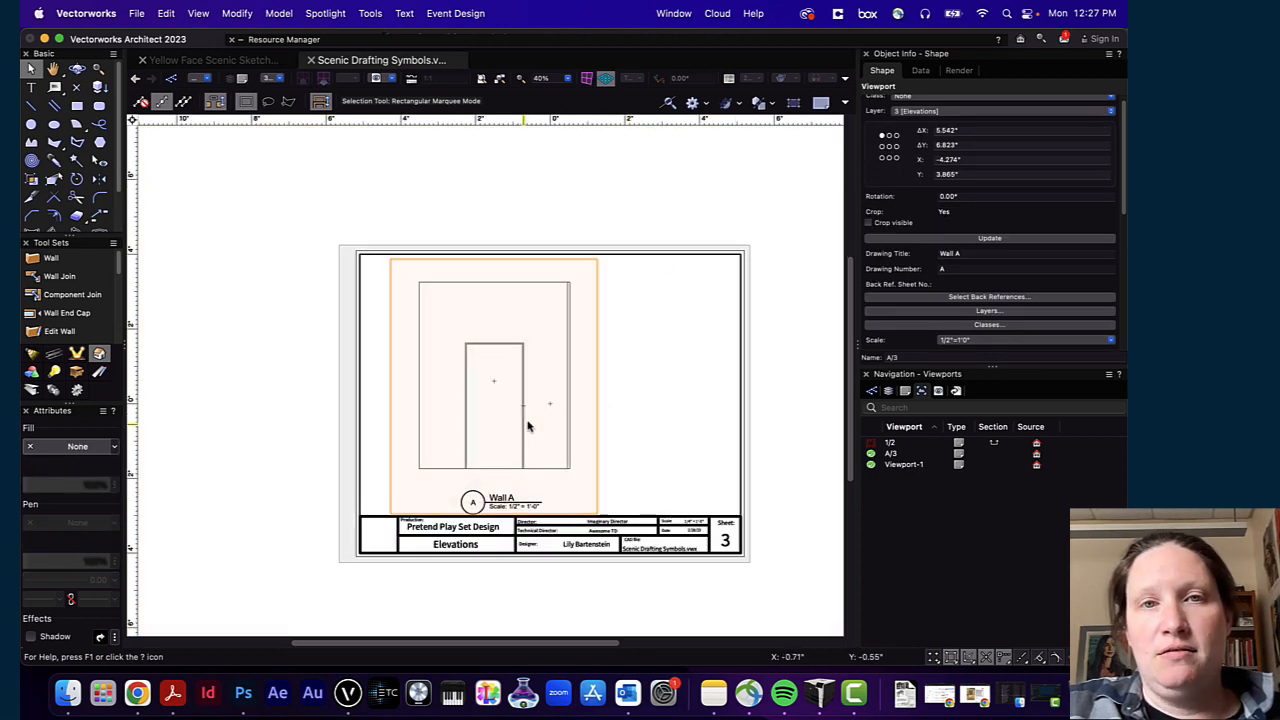
drag(420, 467, 404, 468)
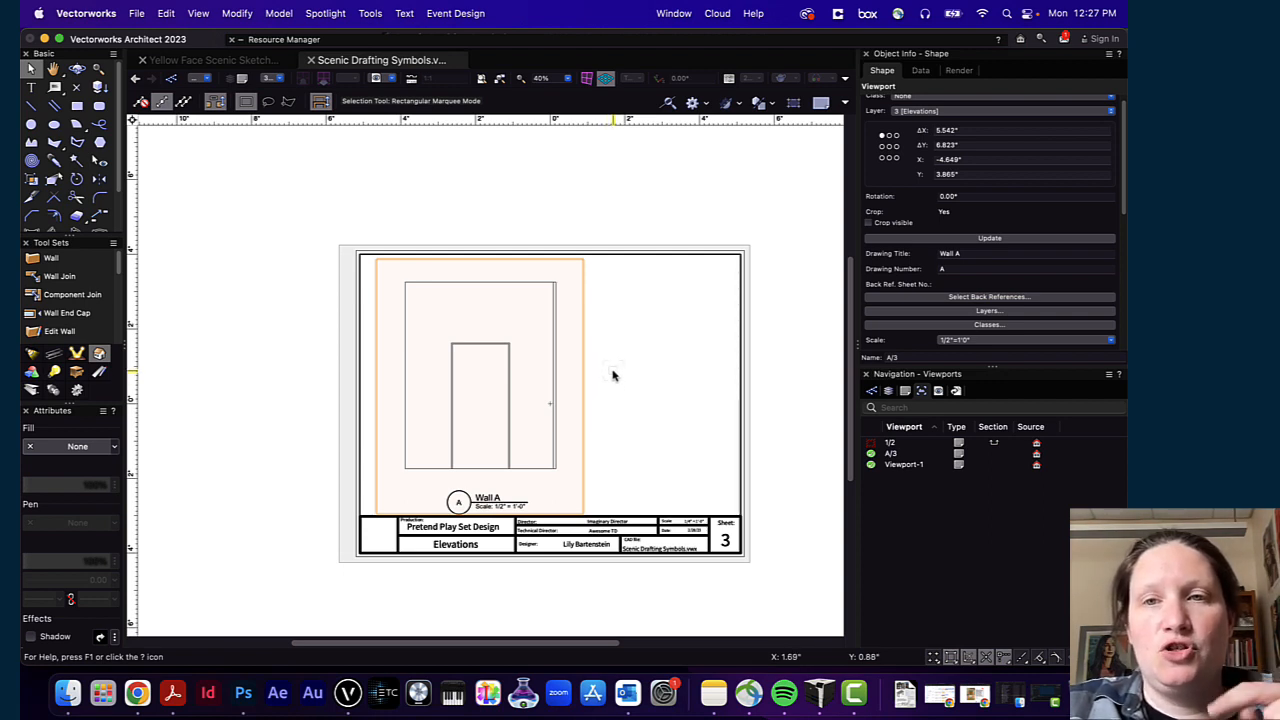
Step: Activate sheet layer 1 Groundplan and examine the platform's height labels and the adjoining set walls up close
click(888, 391)
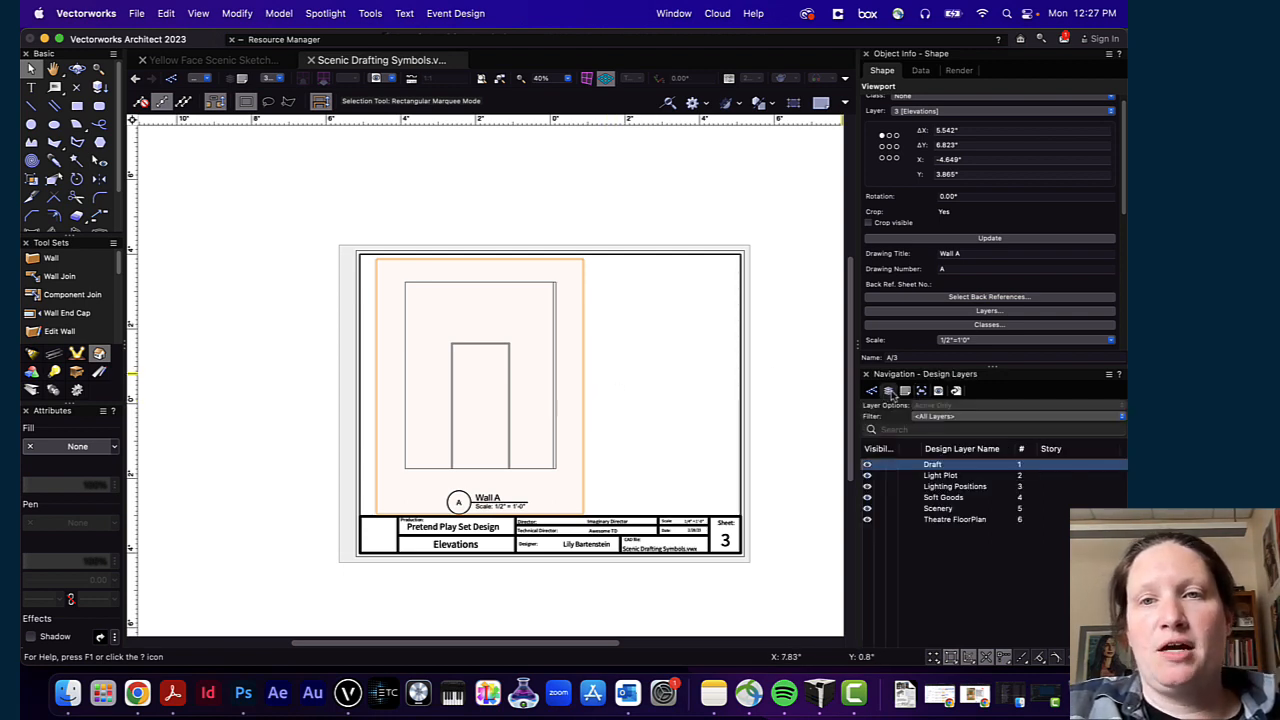
click(905, 391)
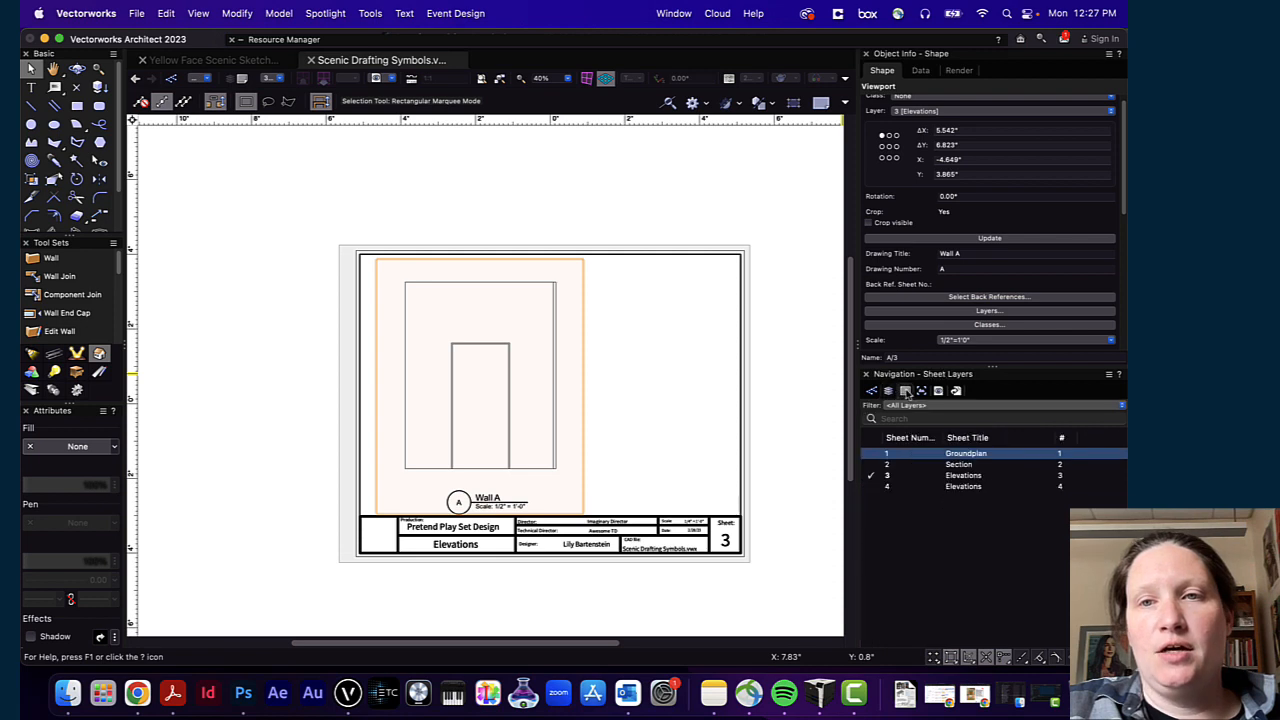
double_click(957, 455)
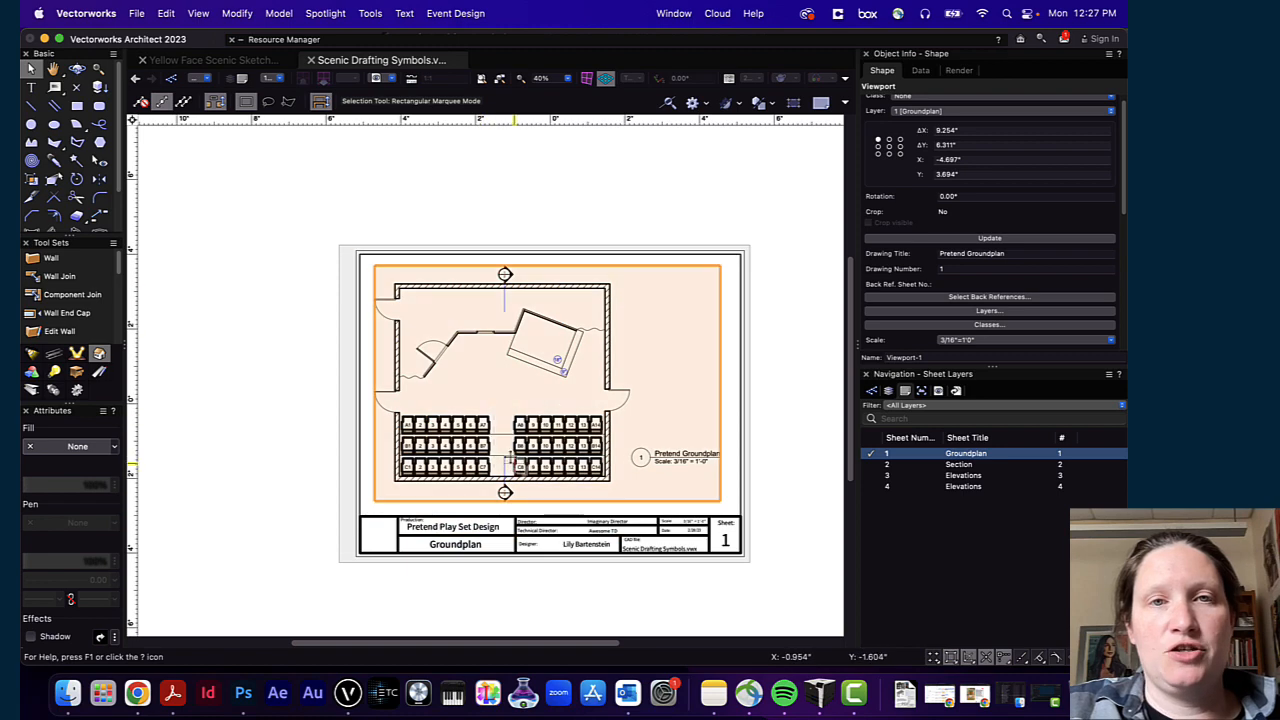
scroll(540, 400, up, 10)
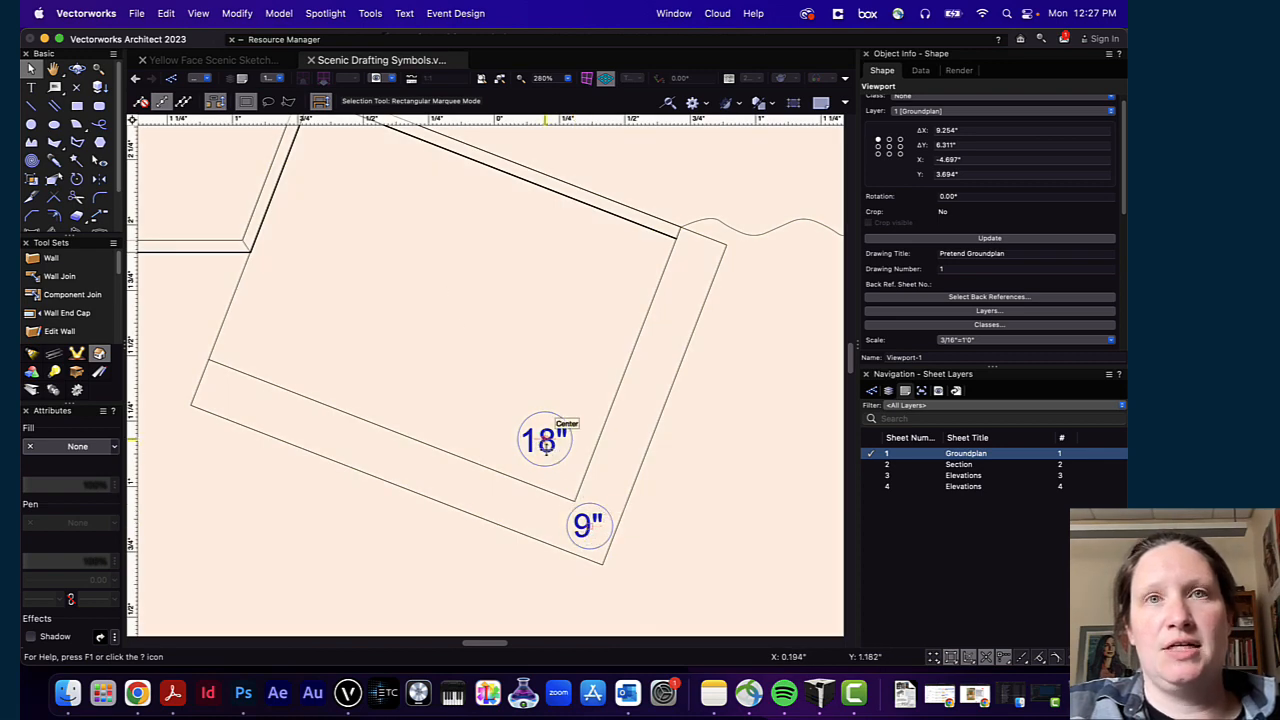
scroll(546, 443, down, 3)
middle_drag(514, 423, 603, 346)
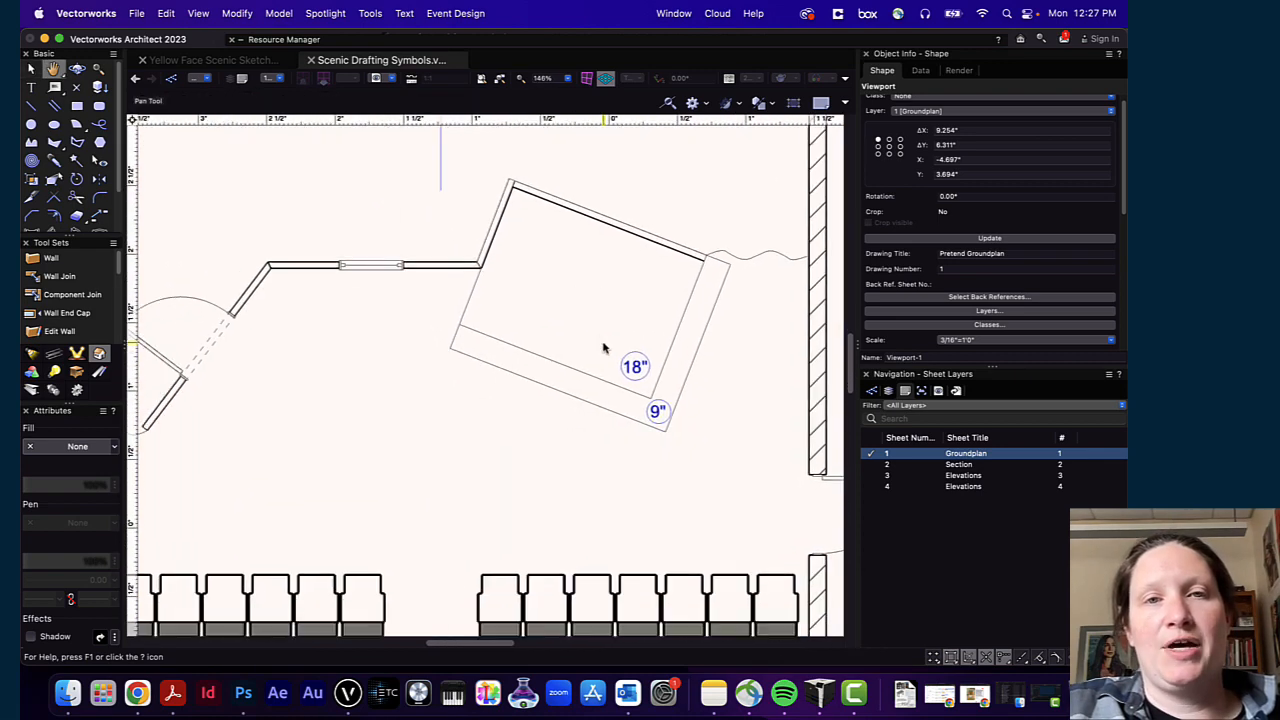
middle_drag(347, 390, 552, 380)
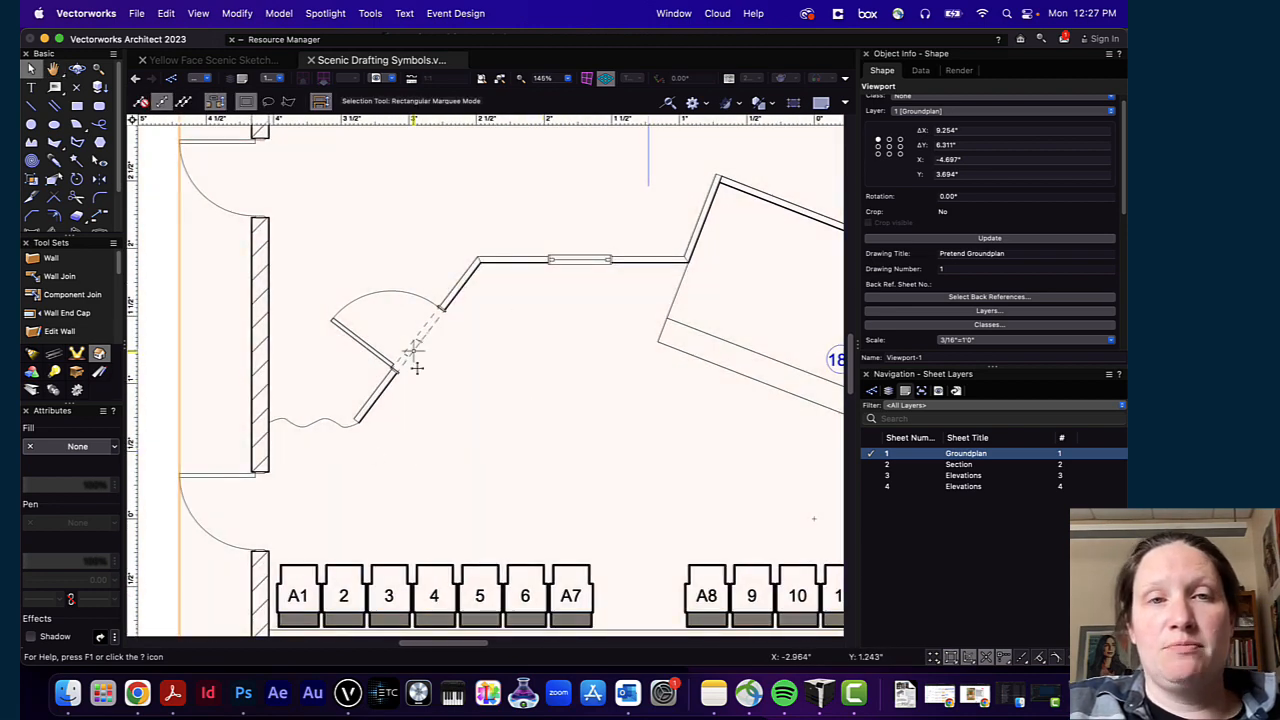
Step: Open the Pretend Groundplan viewport's annotations for editing and activate the Reference Marker tool
double_click(416, 368)
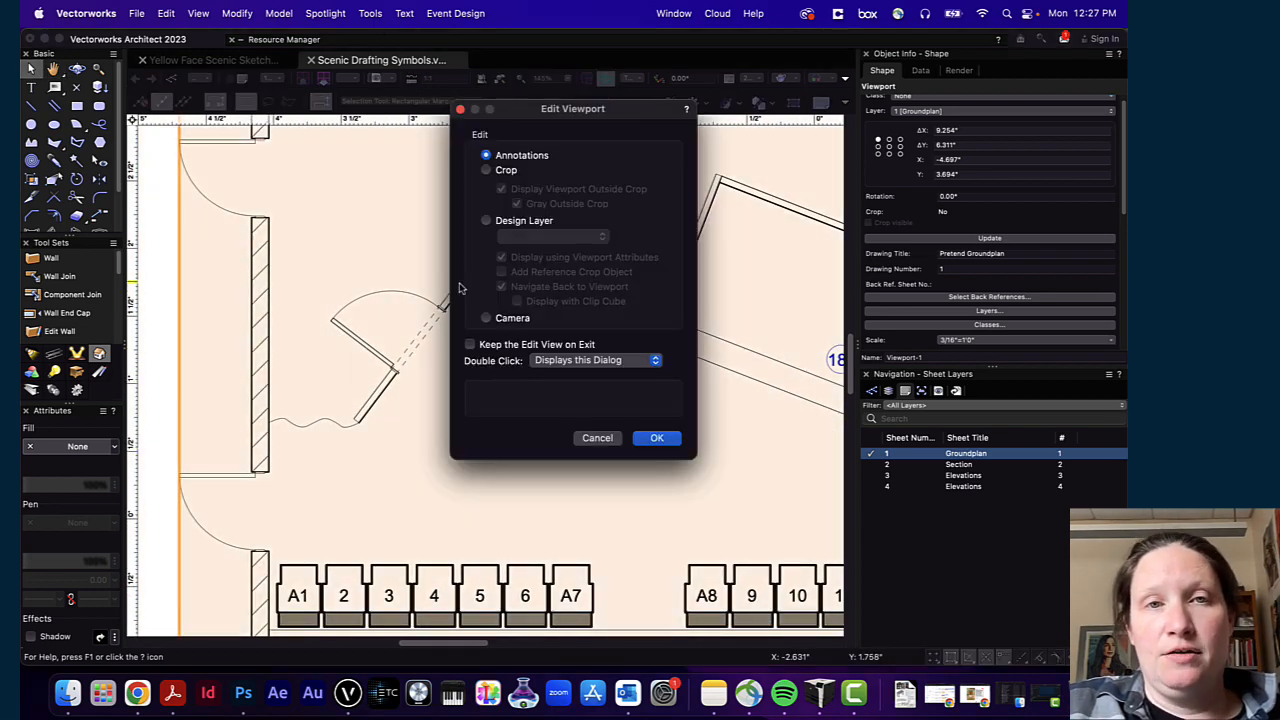
click(656, 438)
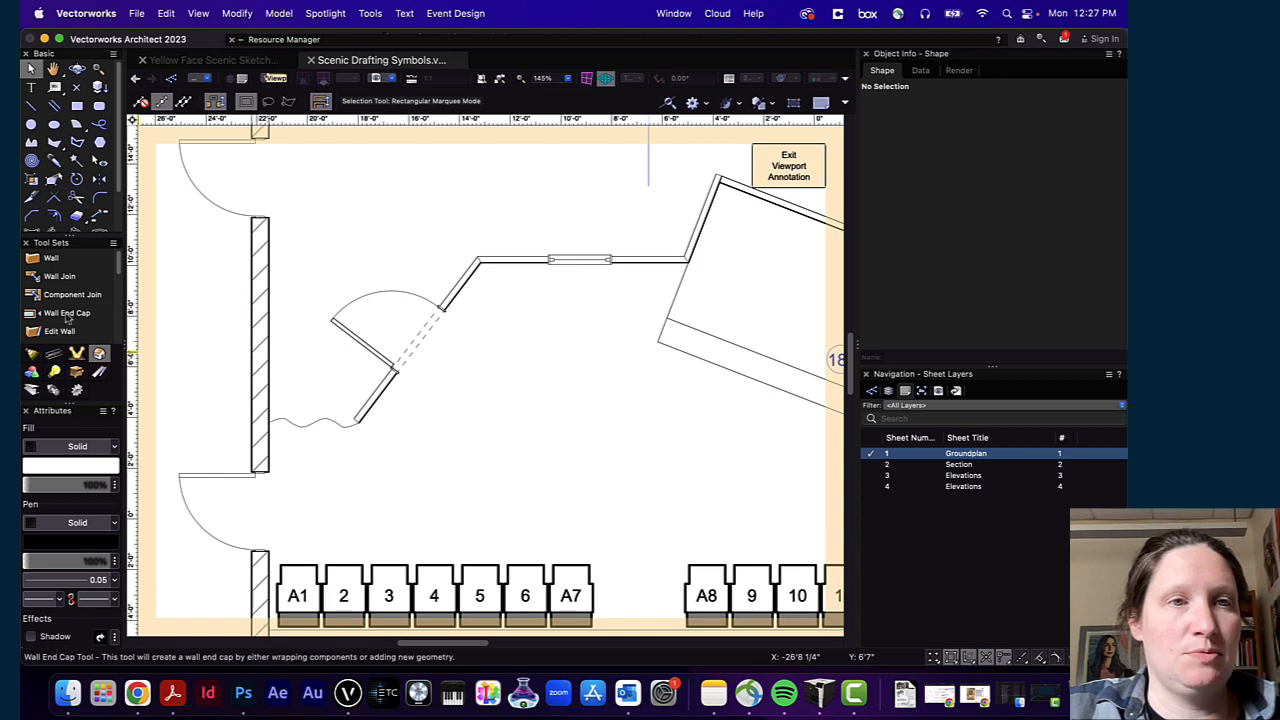
click(100, 373)
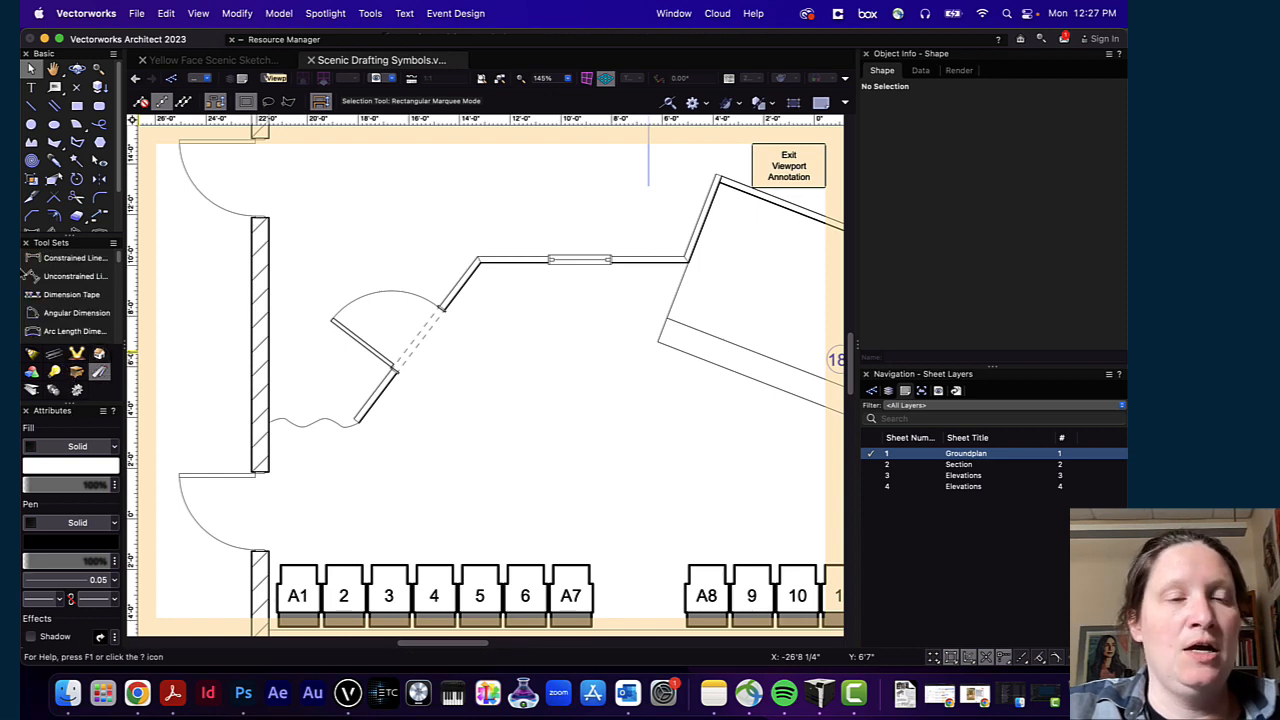
scroll(77, 315, down, 5)
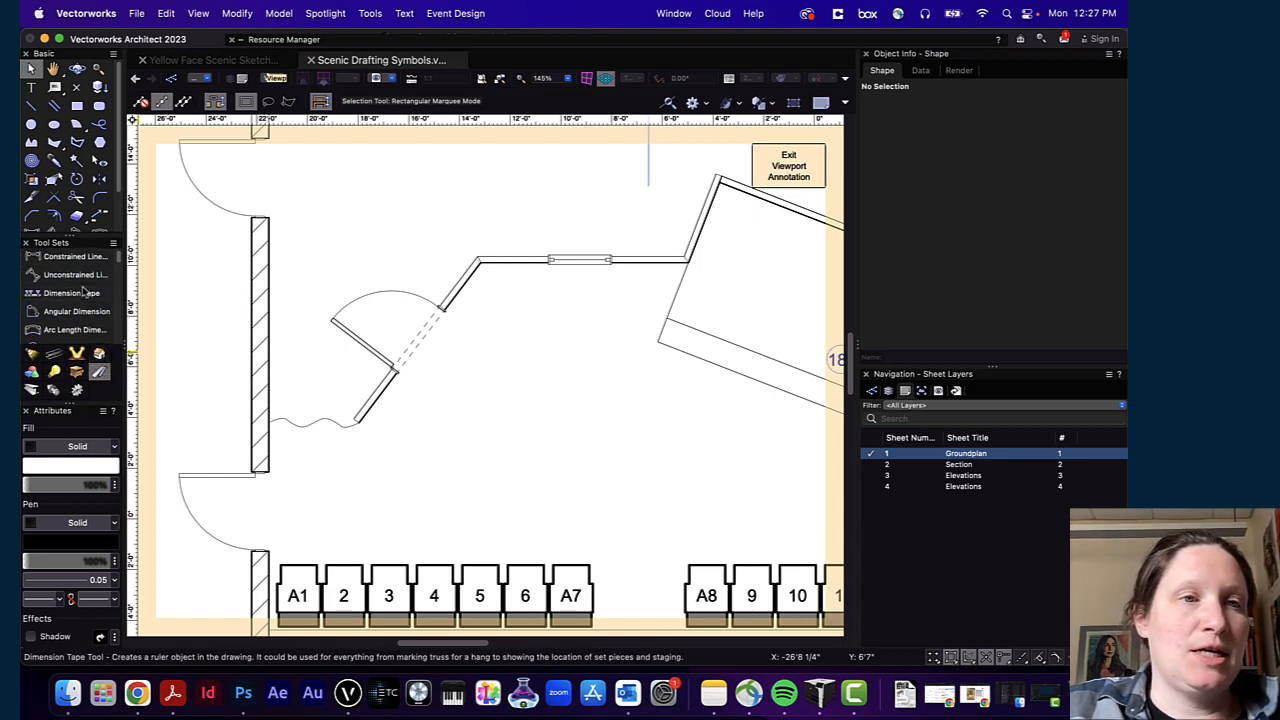
scroll(85, 295, down, 5)
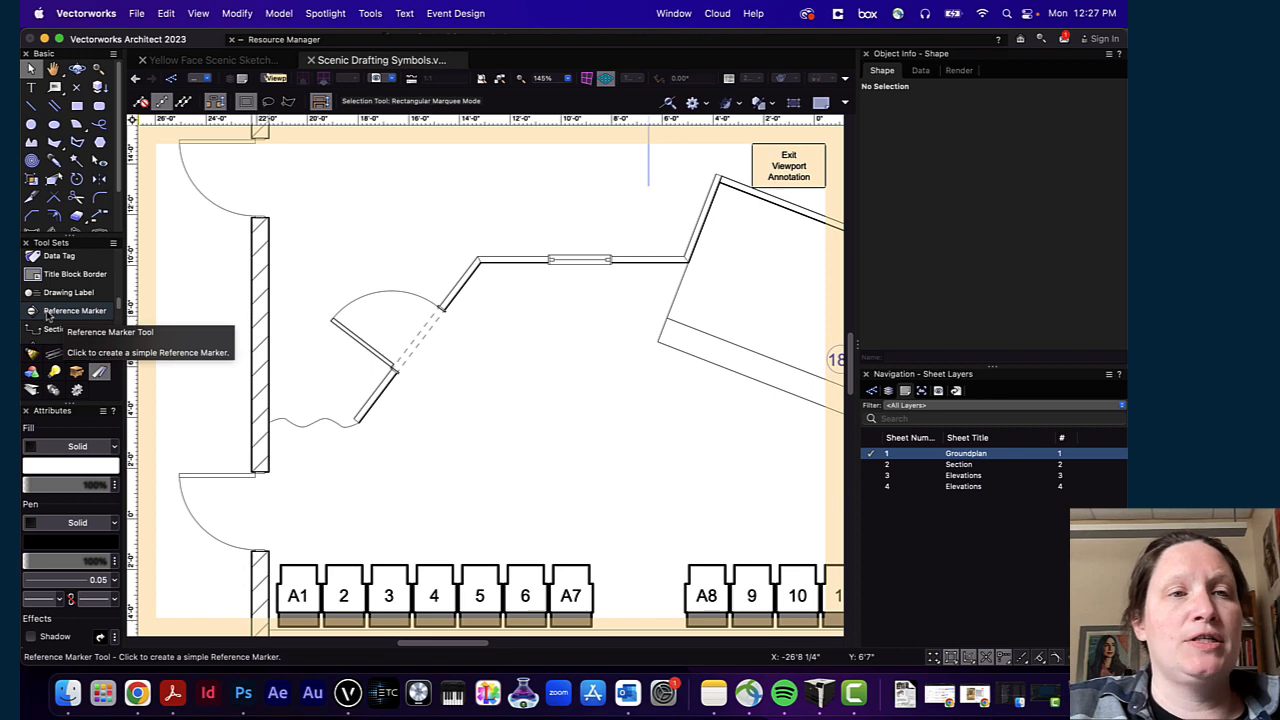
click(53, 312)
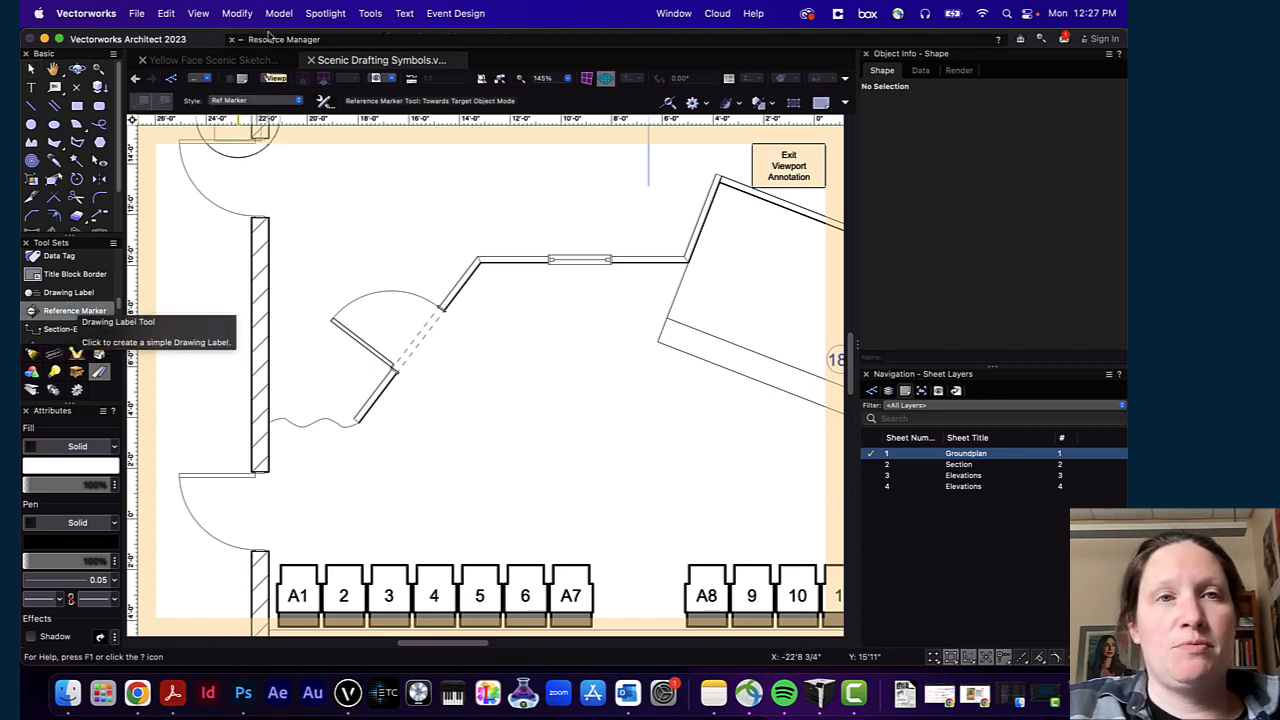
Step: Set the Reference Marker tool's style to Ref Marker - Dwg No Sht No from the Vectorworks libraries
click(323, 102)
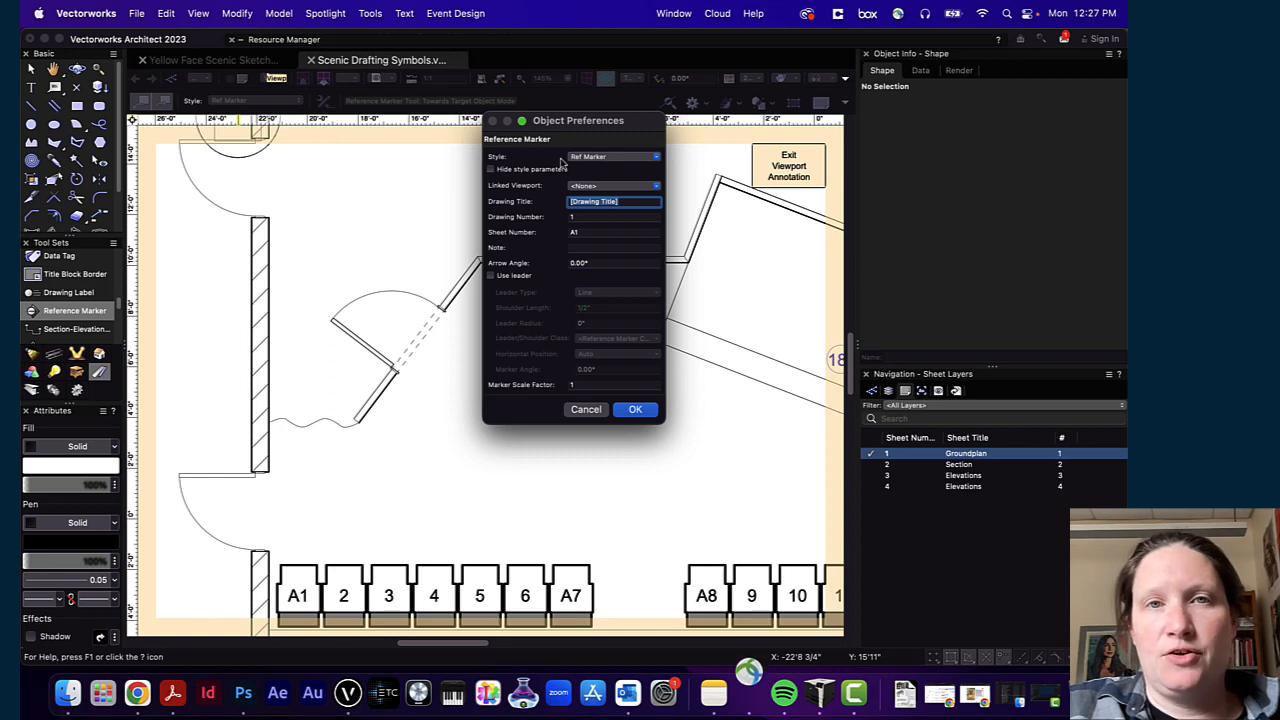
click(603, 158)
click(610, 159)
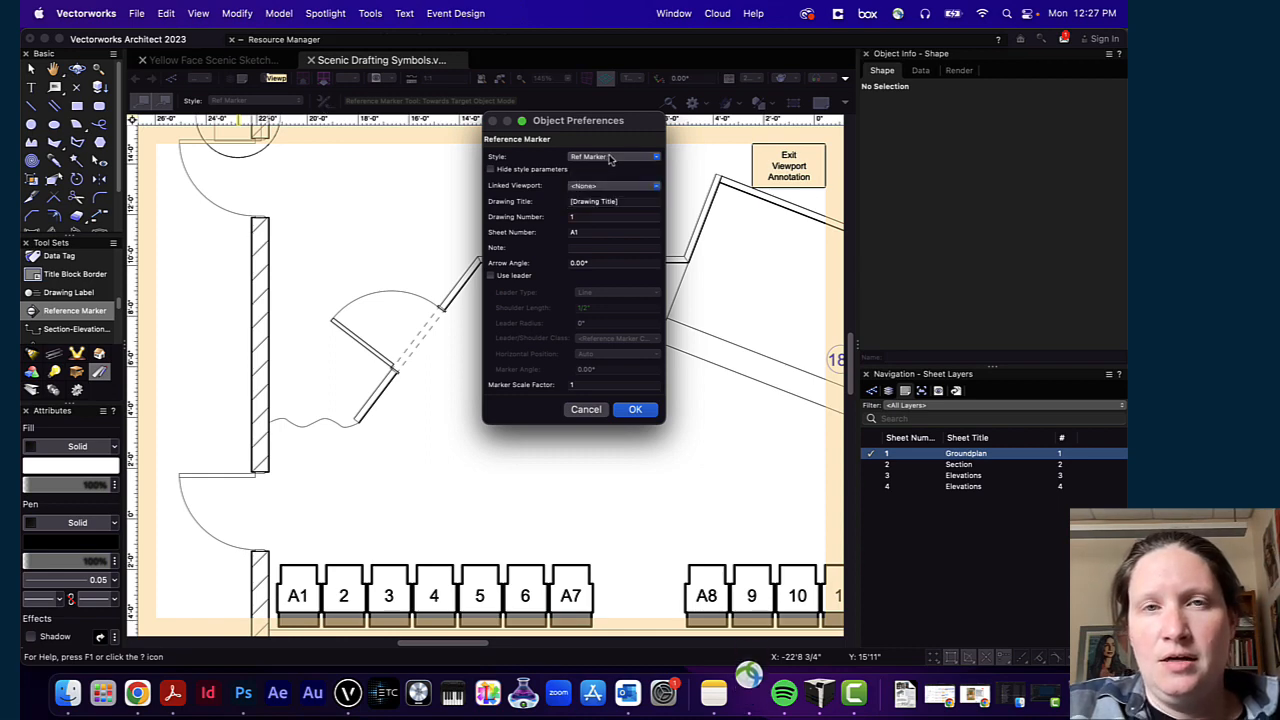
click(614, 185)
click(617, 186)
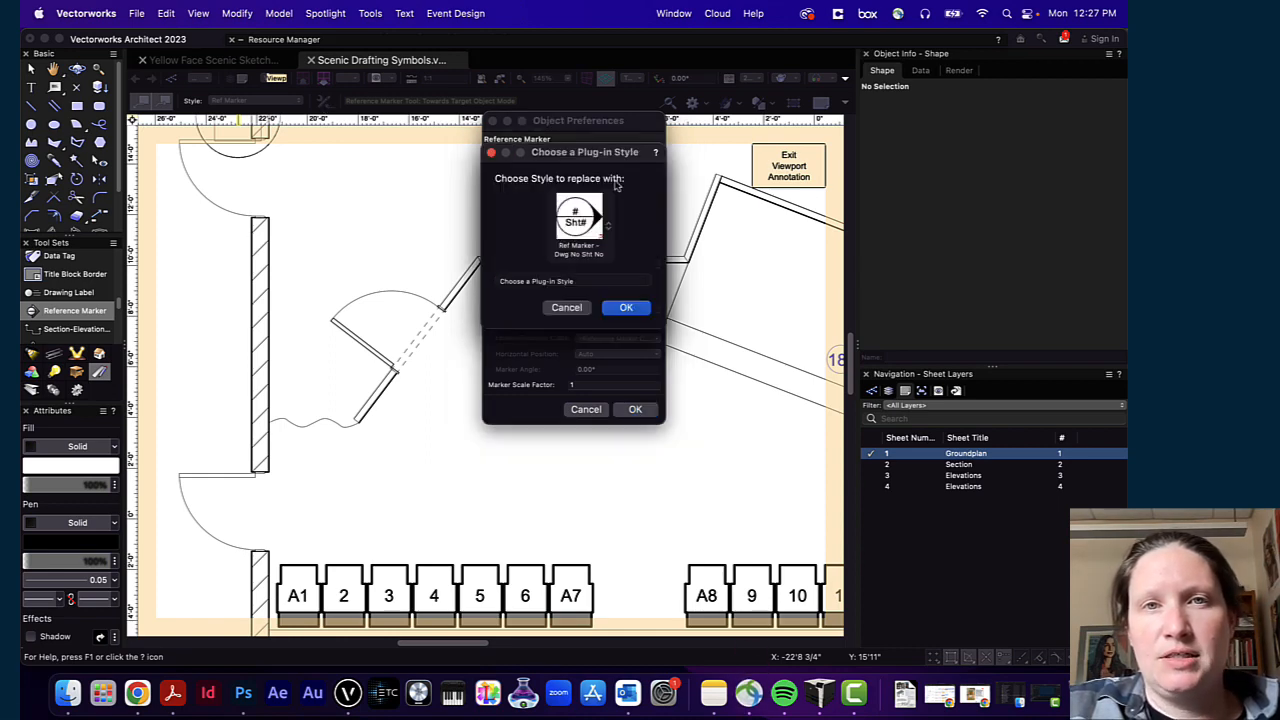
click(607, 225)
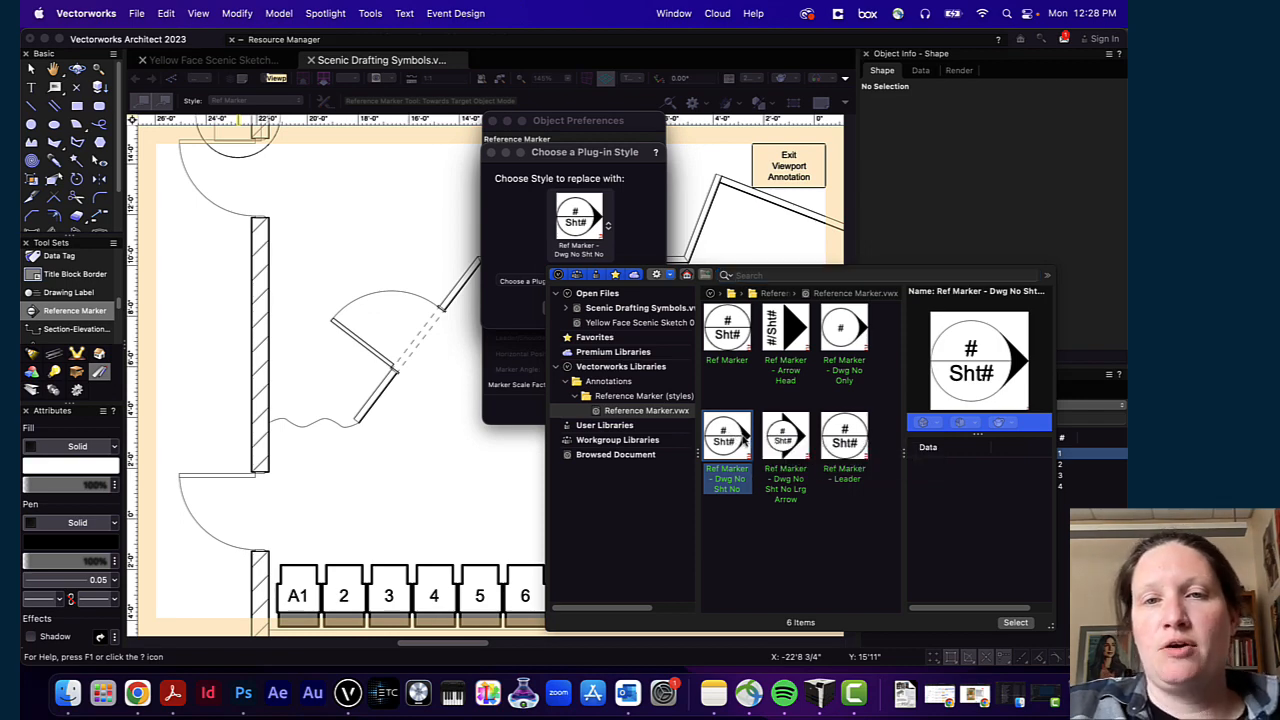
double_click(736, 441)
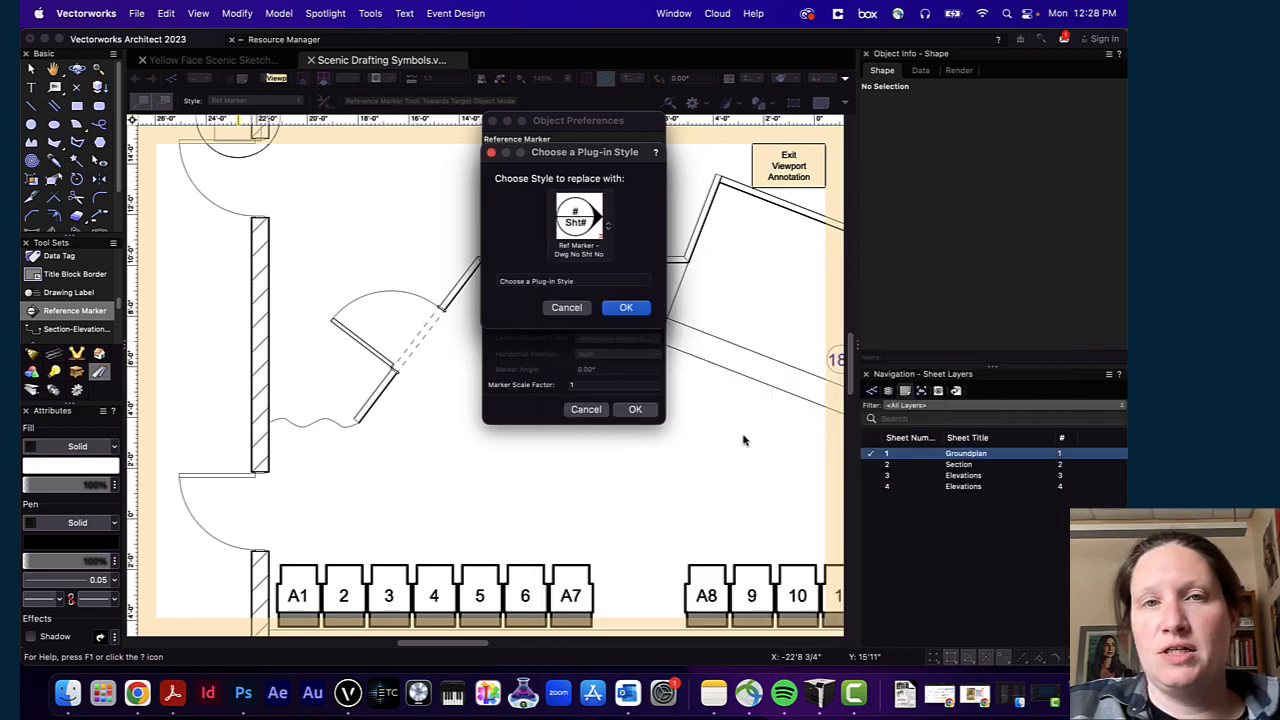
click(630, 308)
click(637, 411)
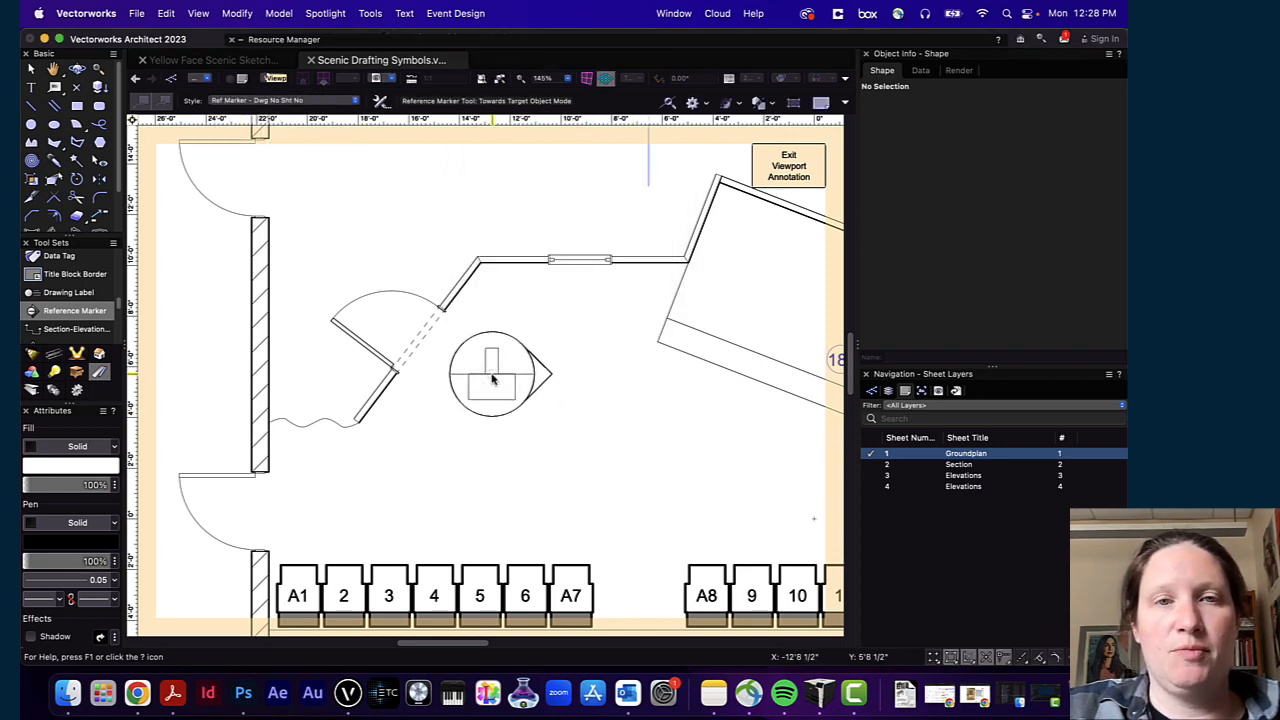
Step: Place a reference marker in front of the angled door wall and link it to the A/3/Wall A viewport
click(487, 374)
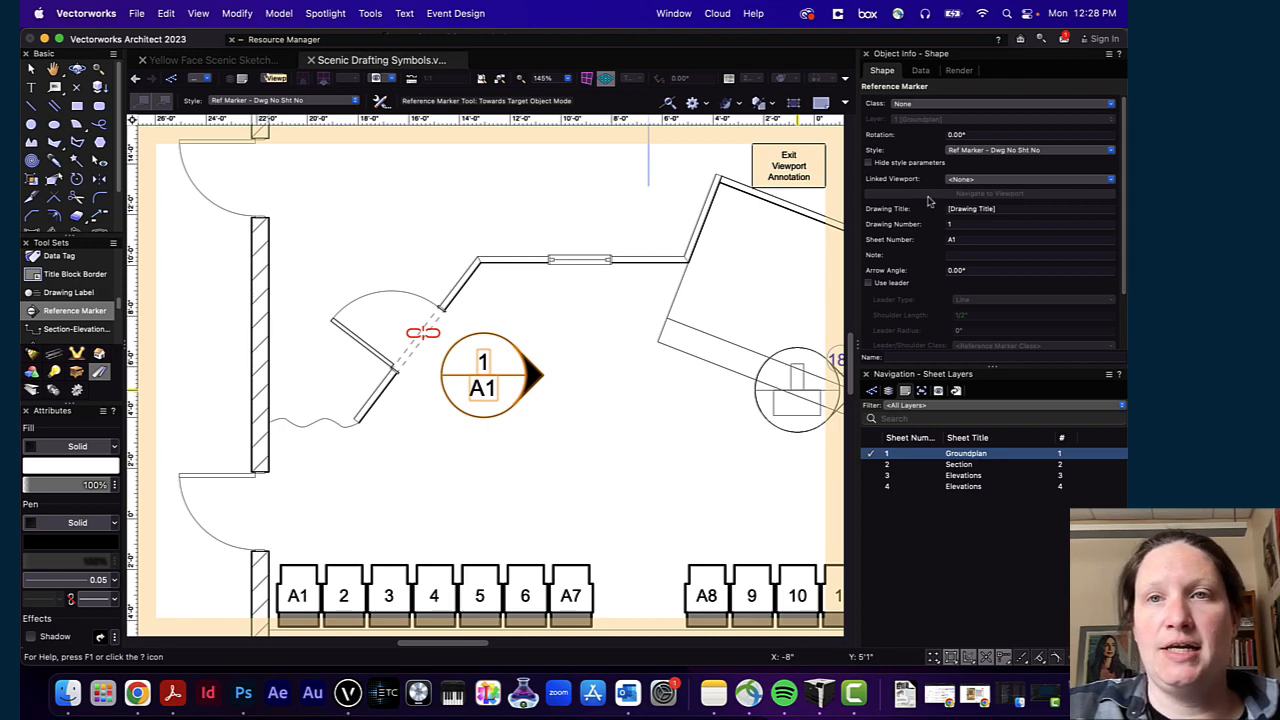
key(x)
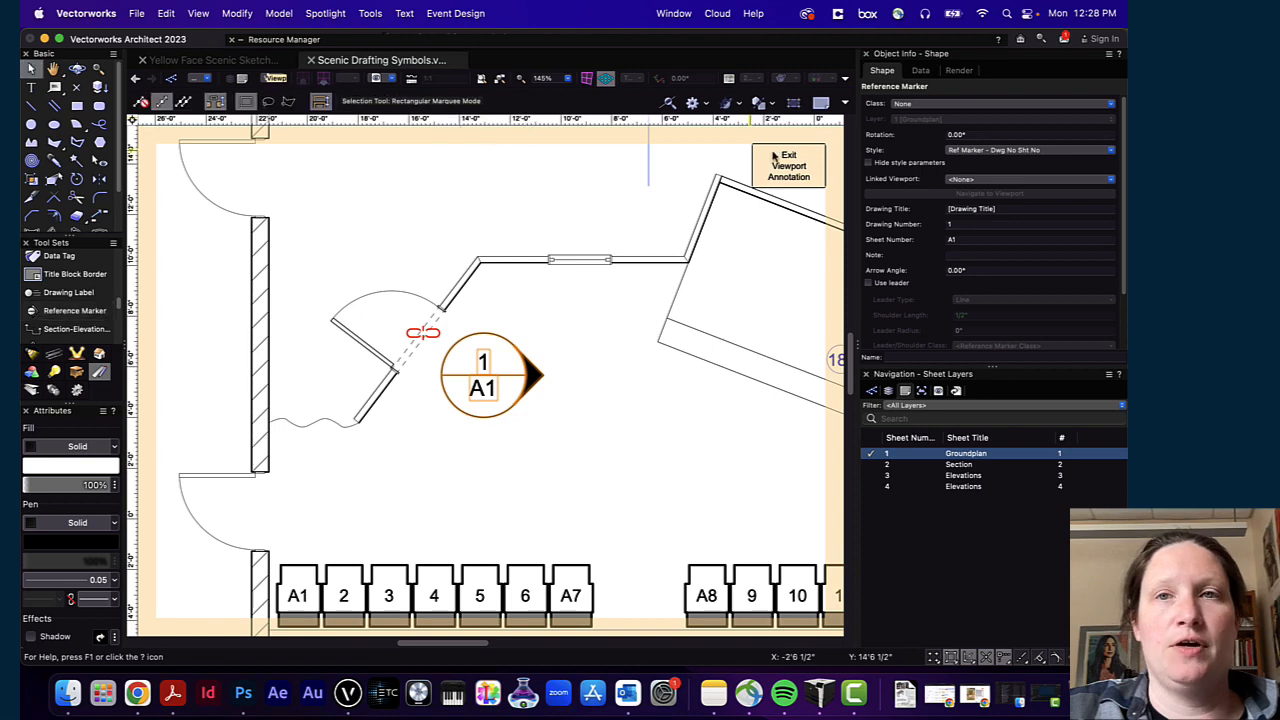
click(959, 179)
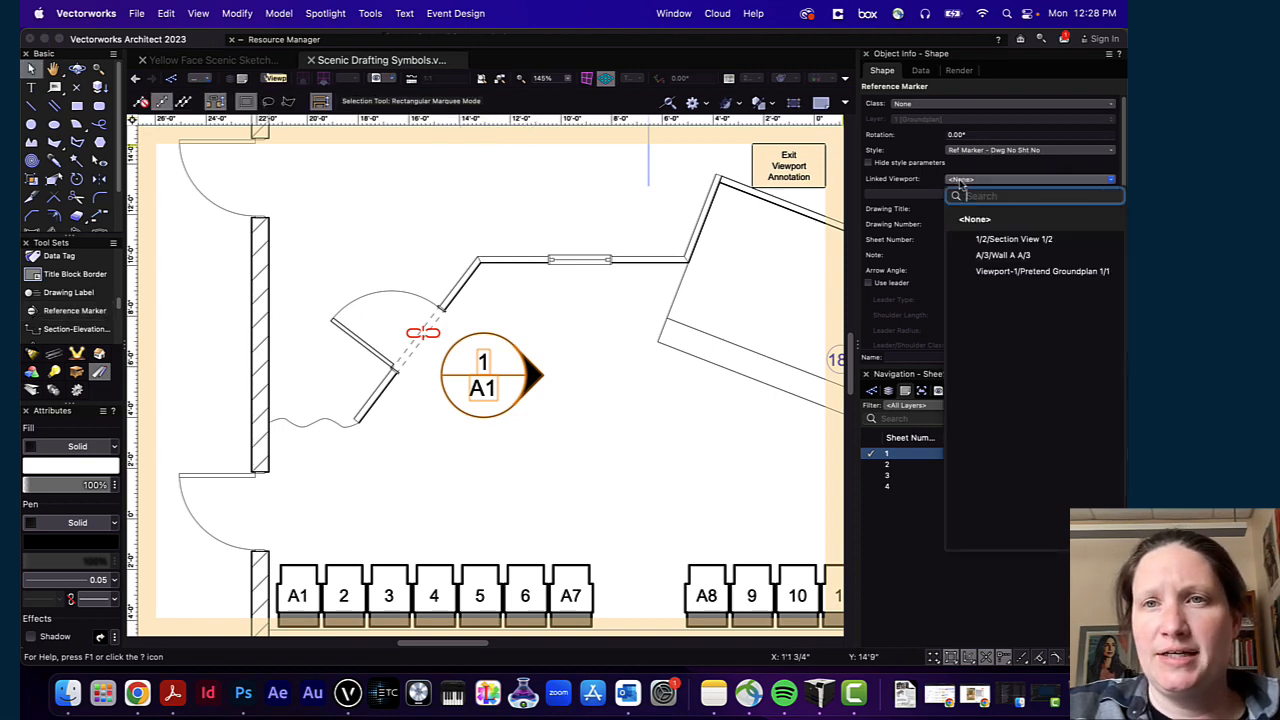
click(1005, 256)
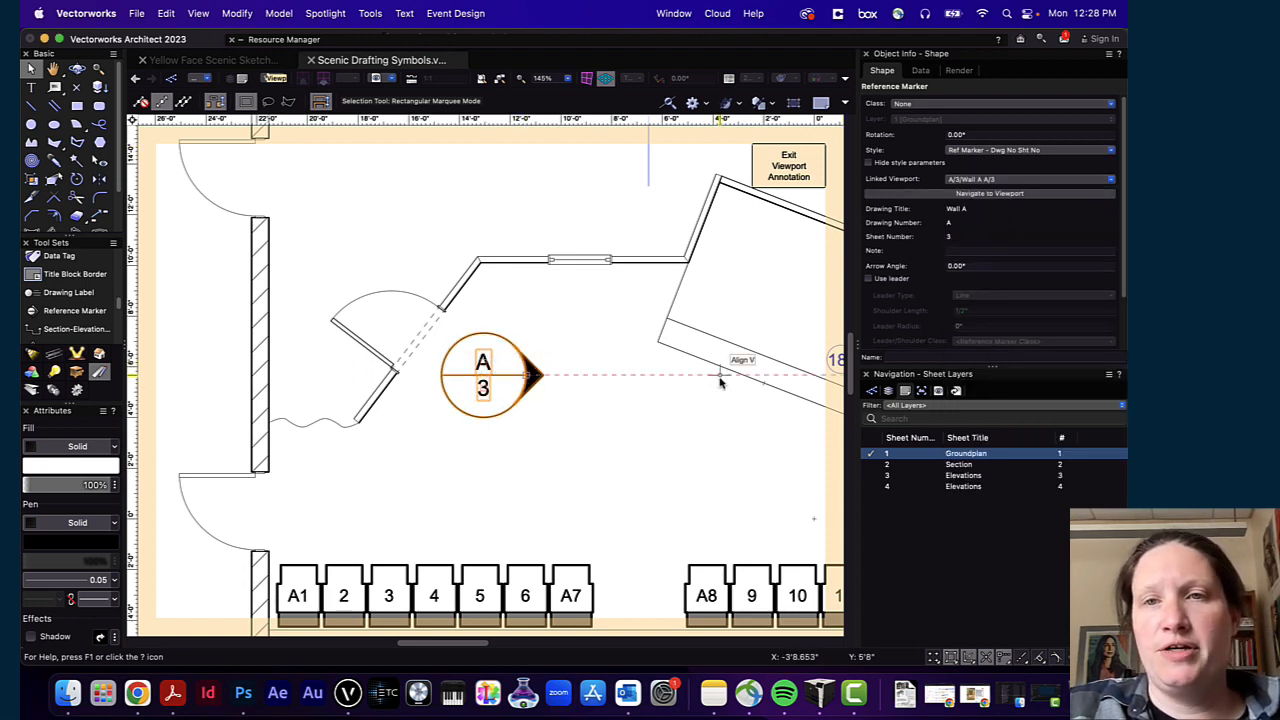
Step: Try arrow angles of -120° and 120° on the Wall A reference marker
click(983, 267)
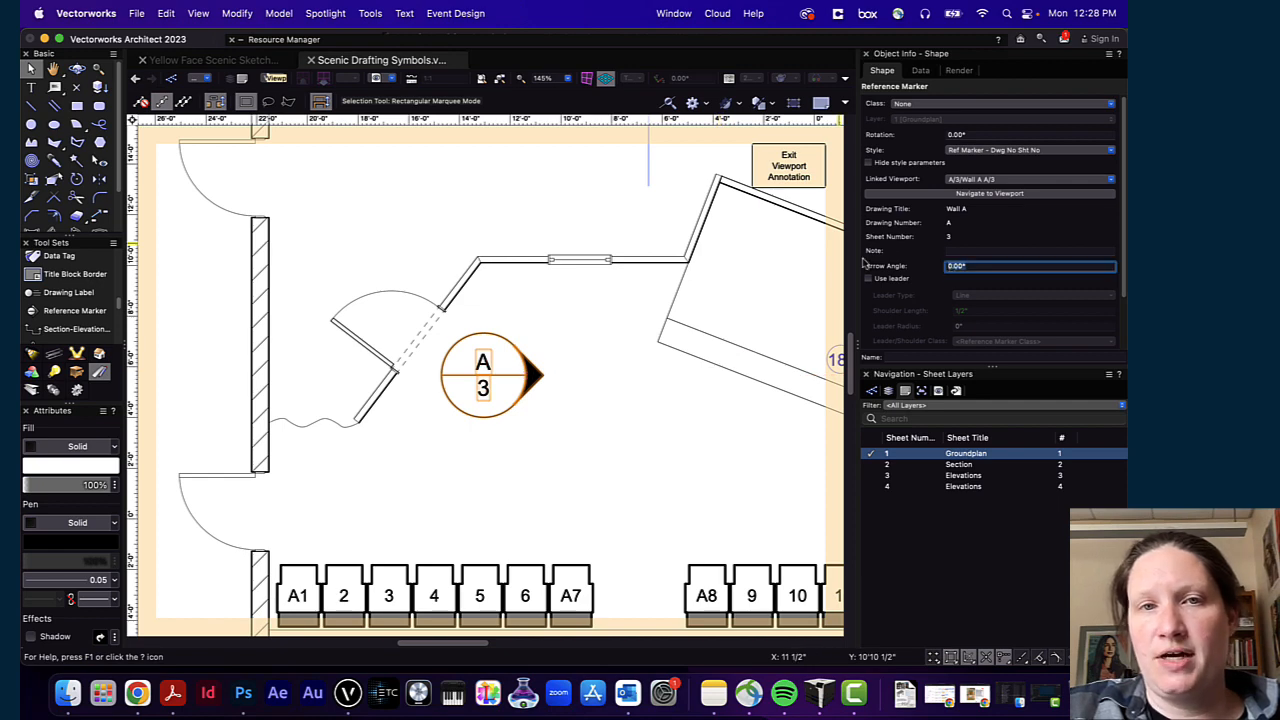
text(-)
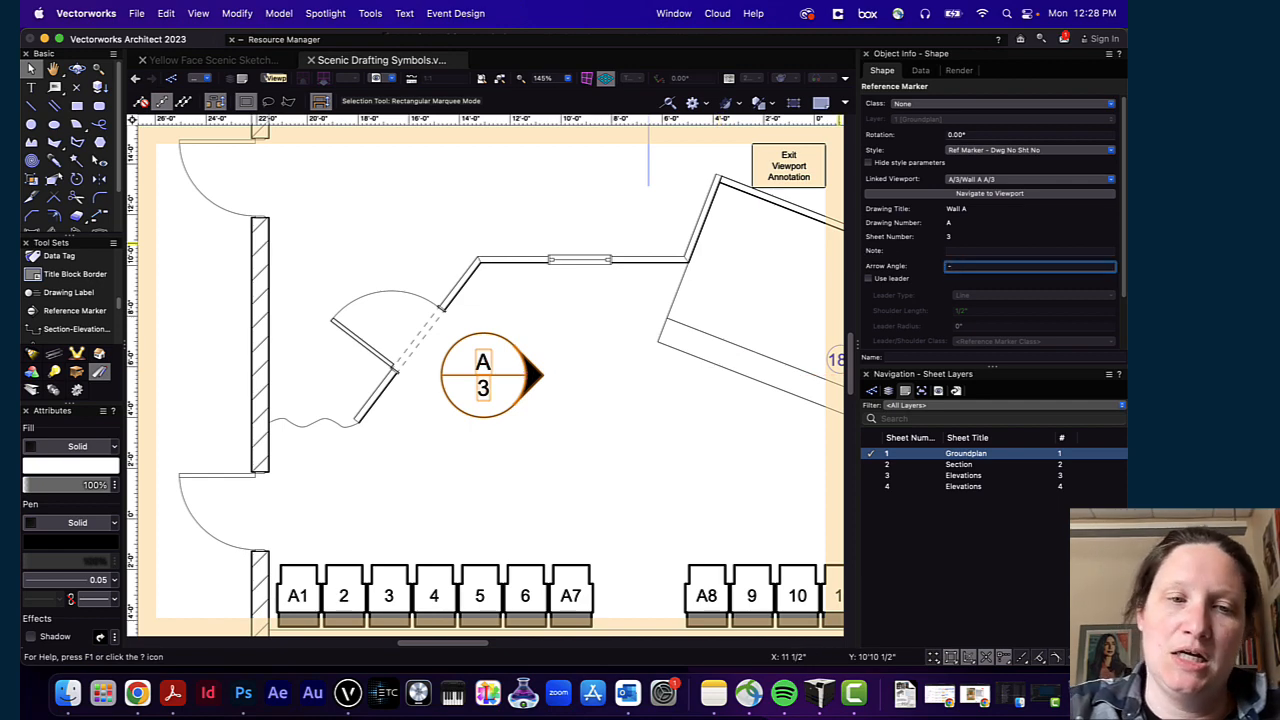
text(120)
key(Return)
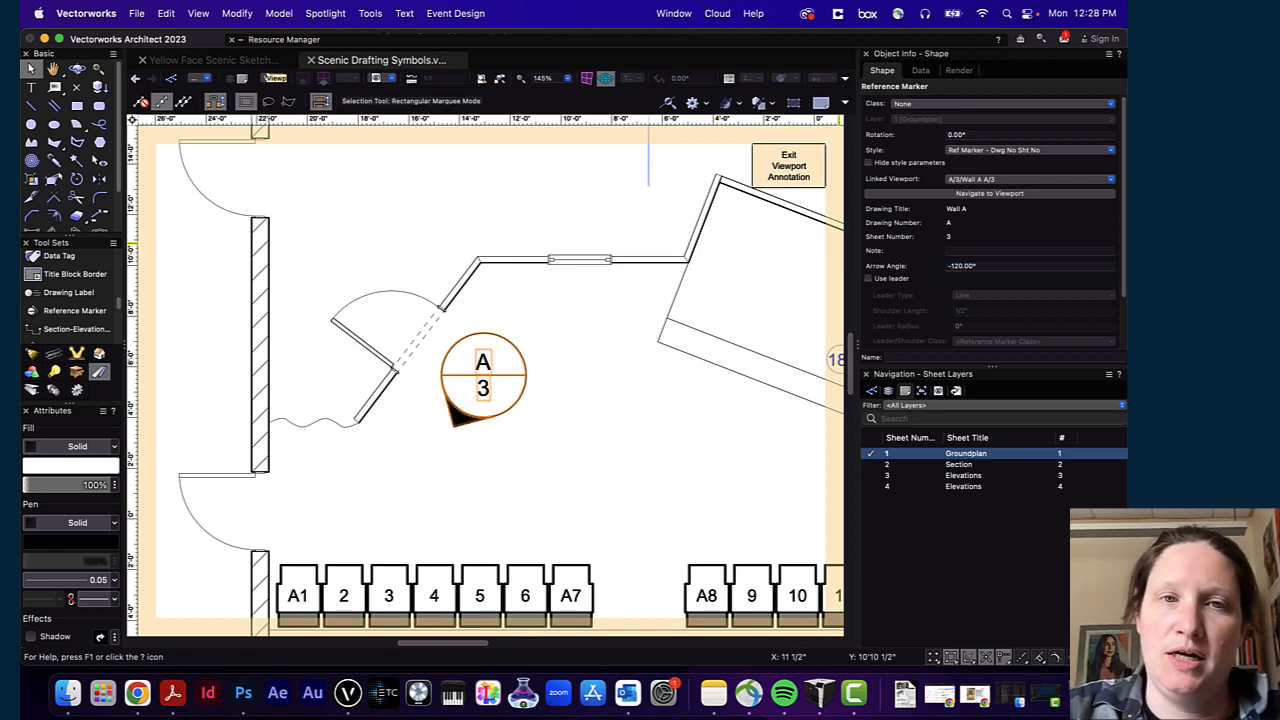
click(983, 266)
text(120)
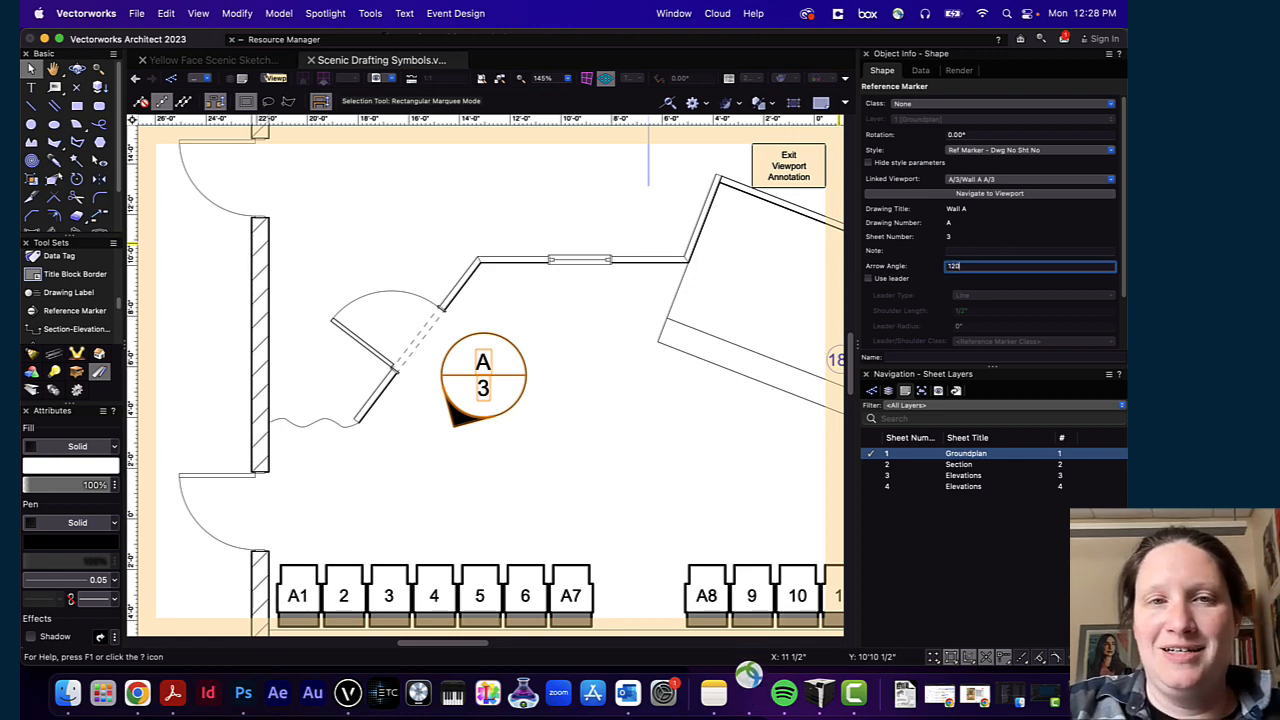
key(Return)
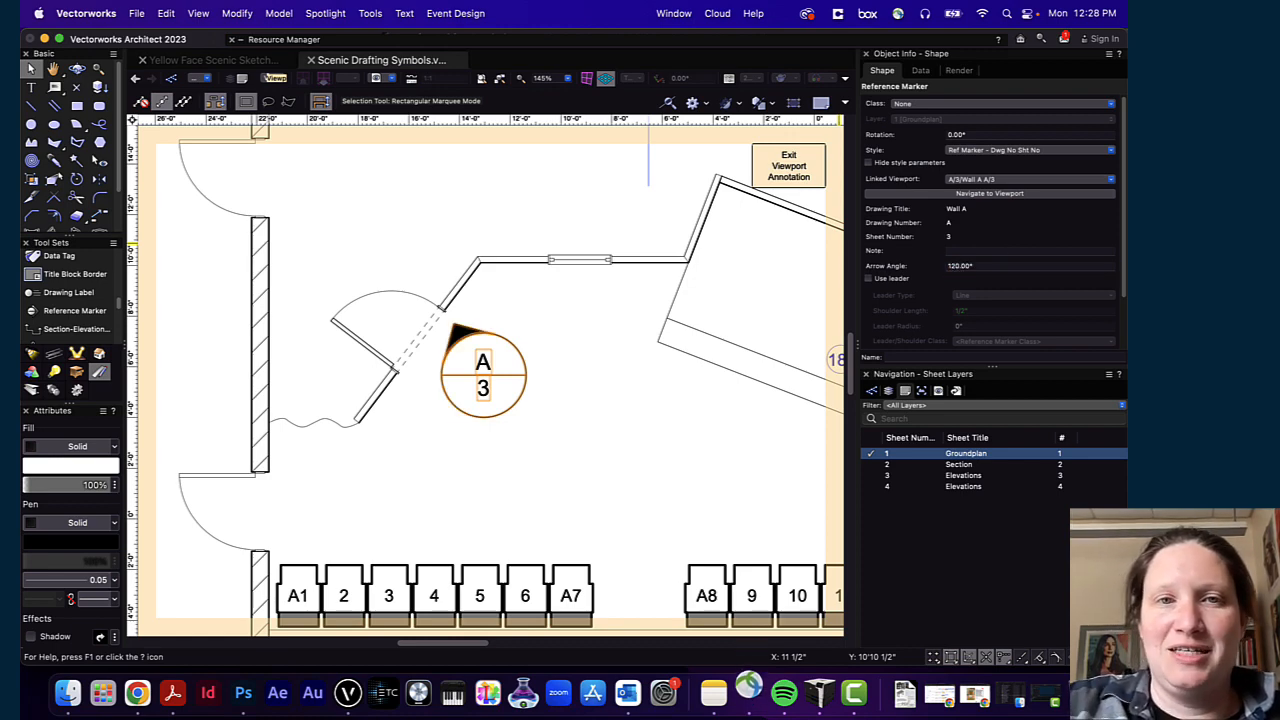
Step: Set the Wall A reference marker's arrow angle to 150° so it points at the door wall
click(983, 266)
text(150)
key(Return)
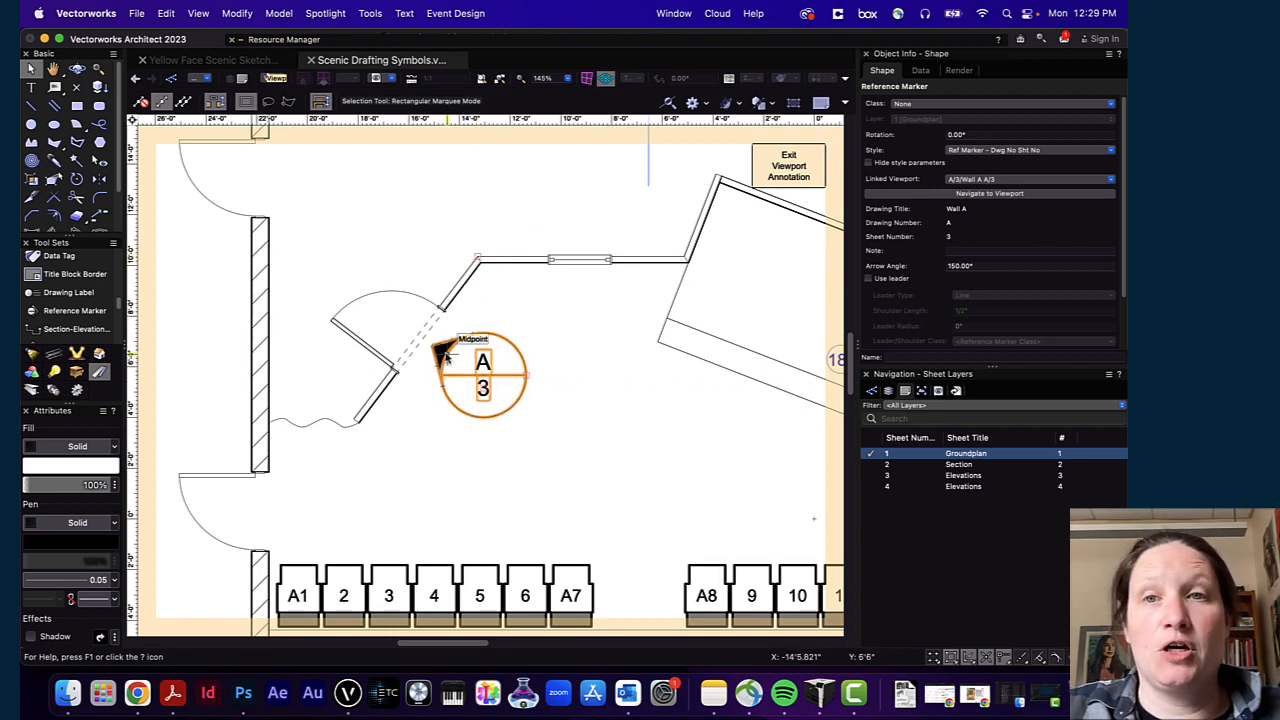
Step: Reduce the Wall A reference marker by setting its marker scale factor to 0.5
scroll(660, 370, down, 5)
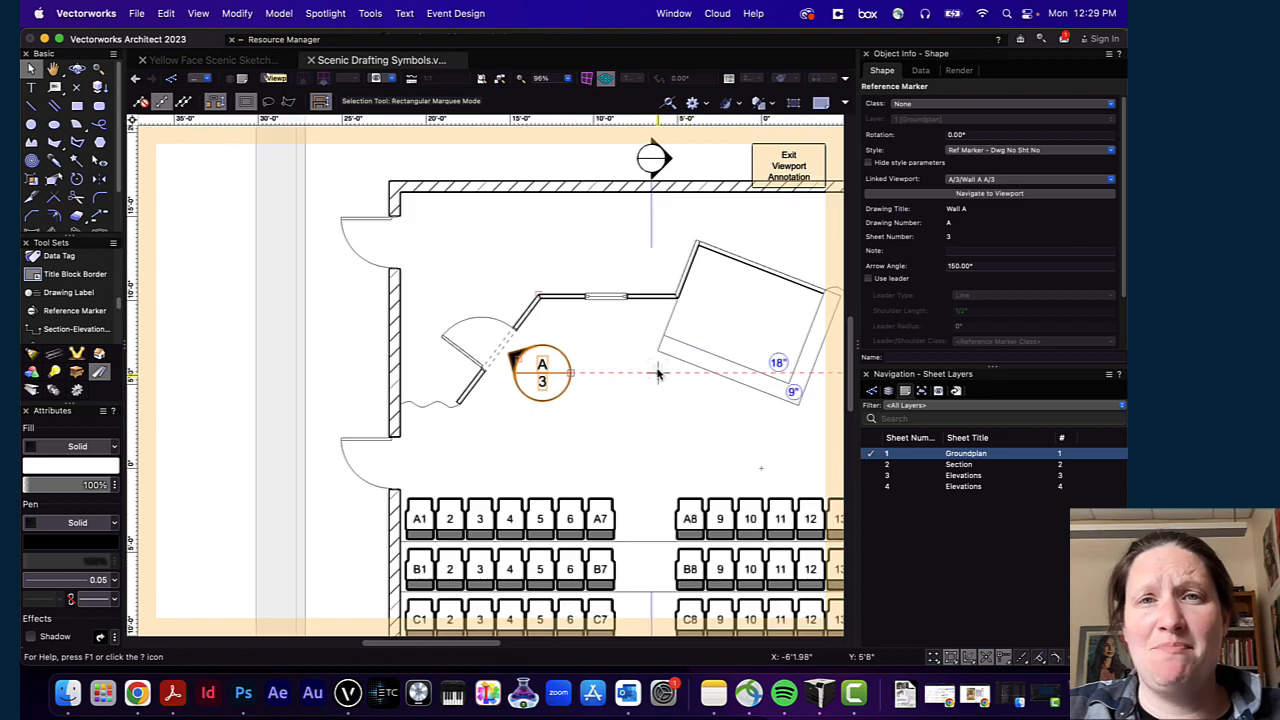
middle_drag(670, 384, 500, 346)
scroll(620, 354, down, 1)
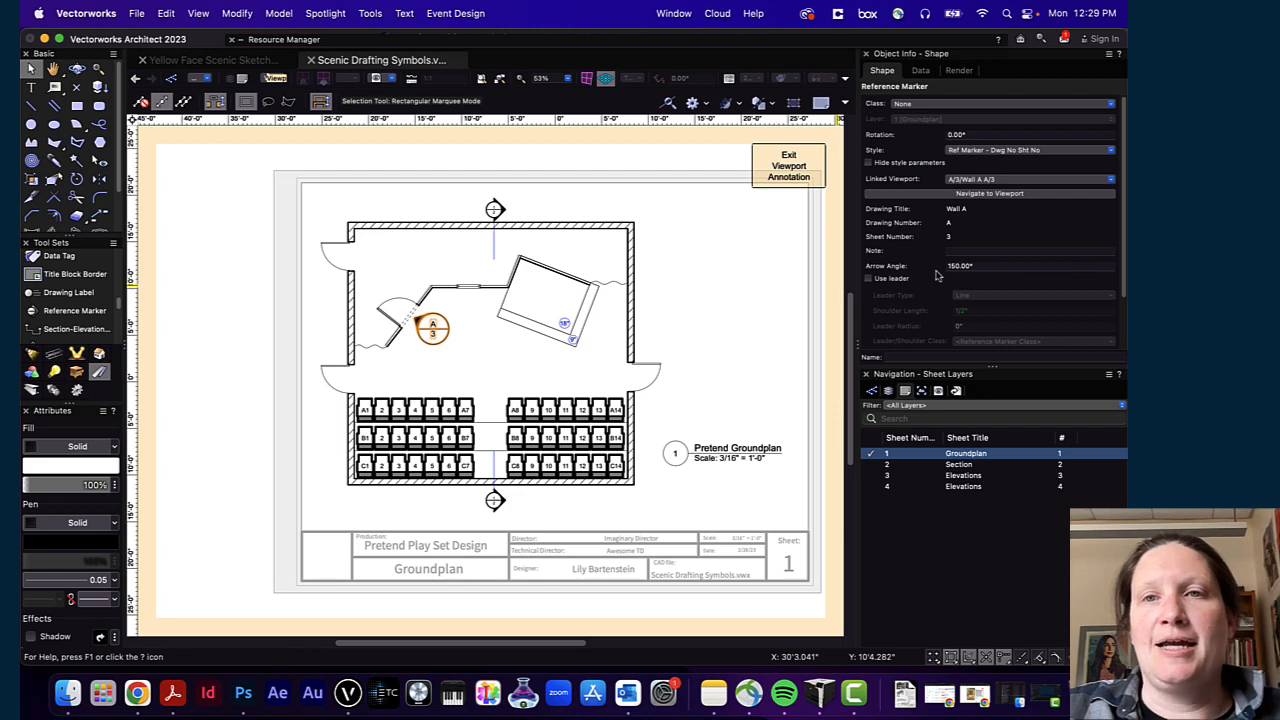
scroll(930, 267, down, 3)
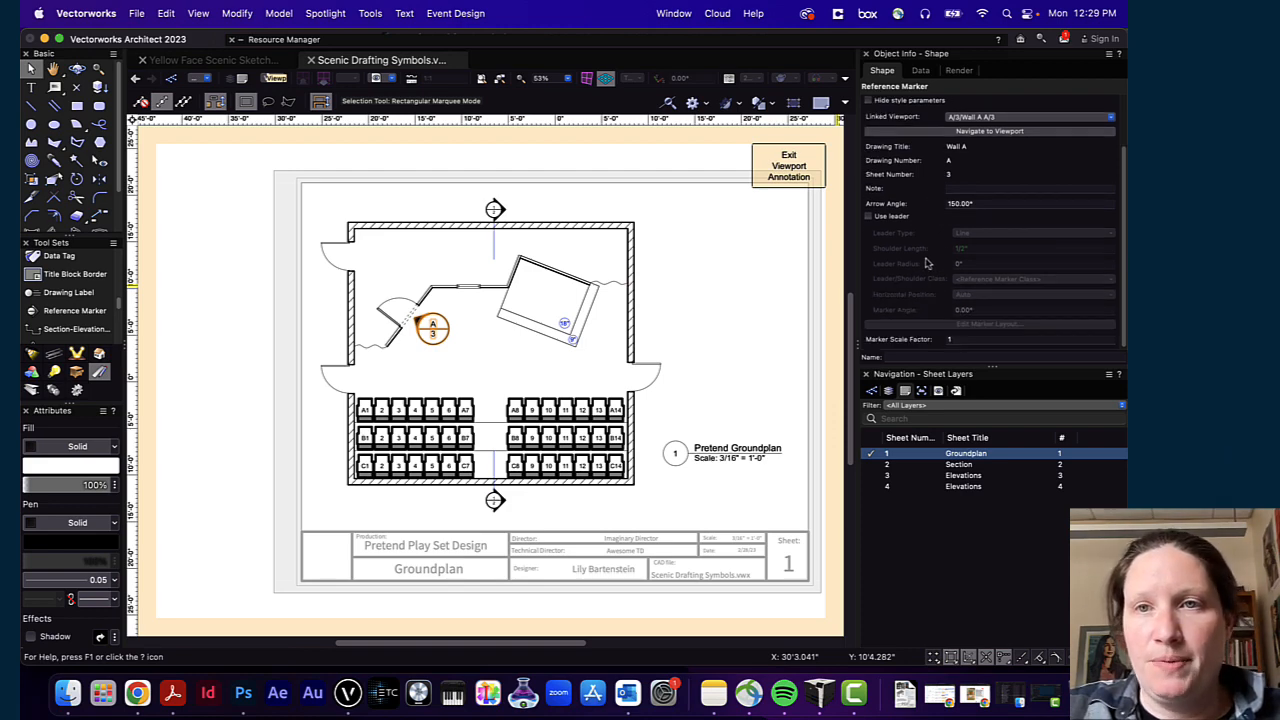
scroll(927, 262, up, 3)
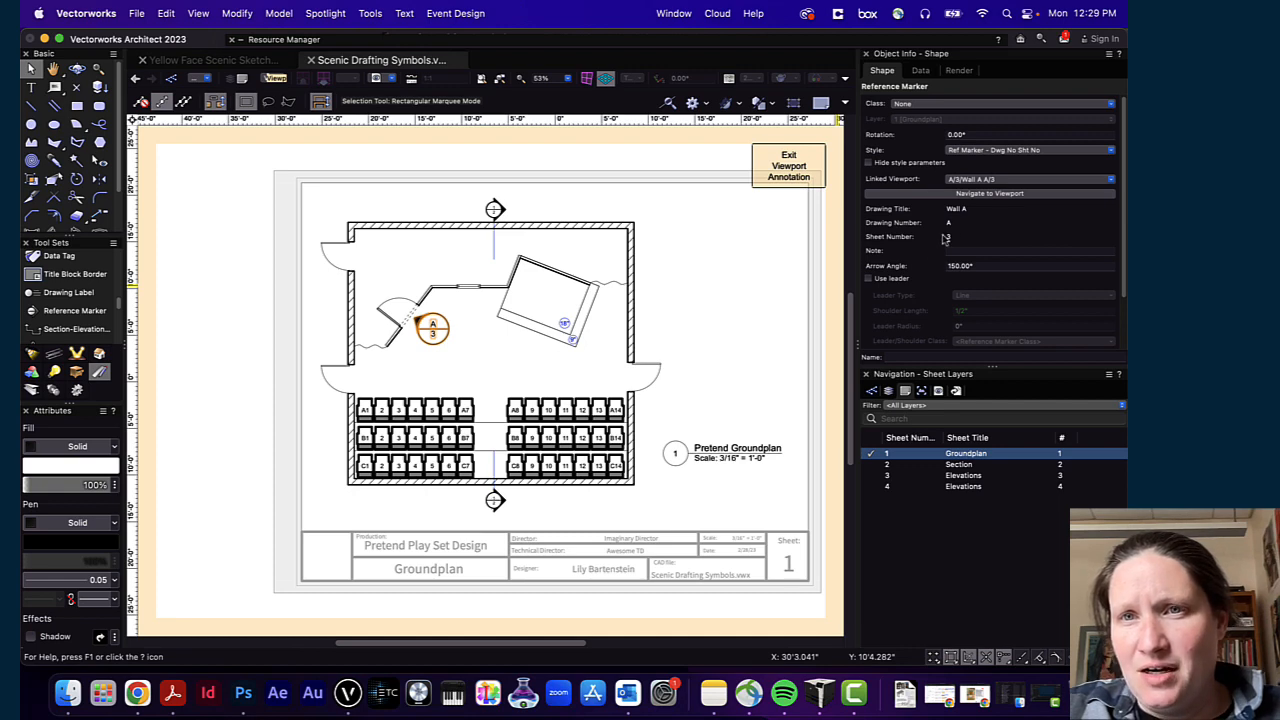
scroll(912, 304, down, 3)
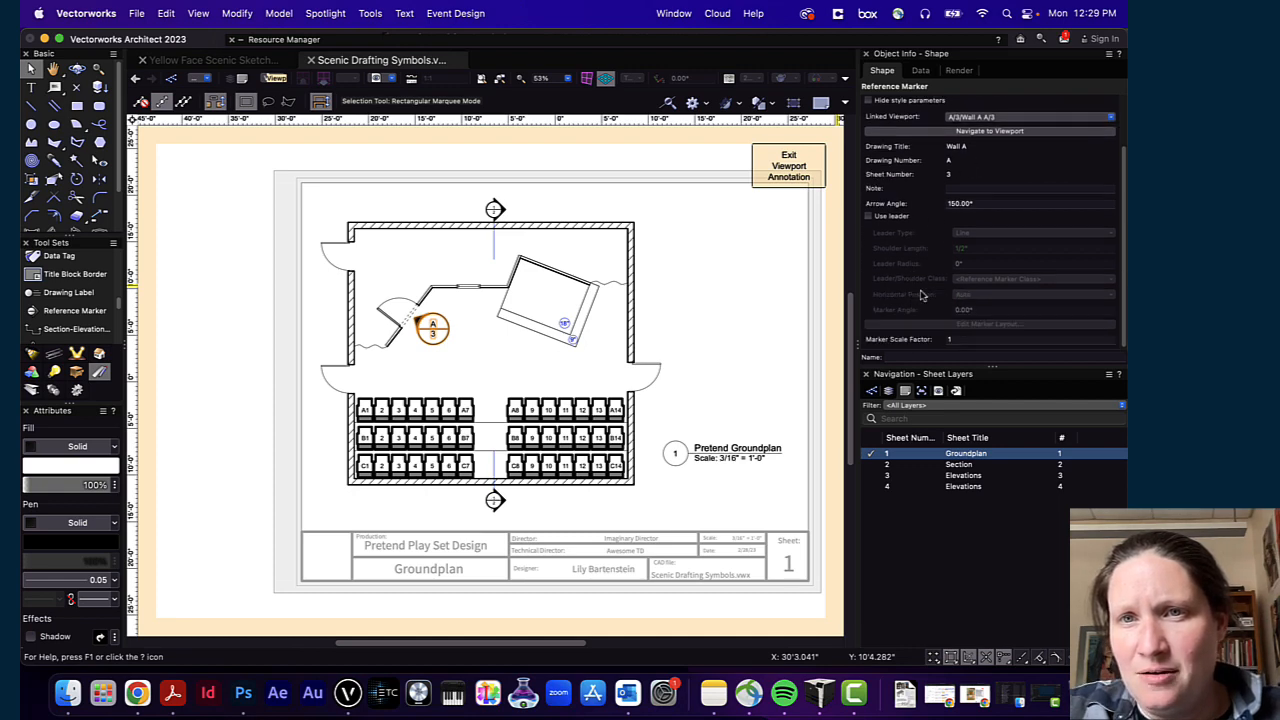
click(973, 341)
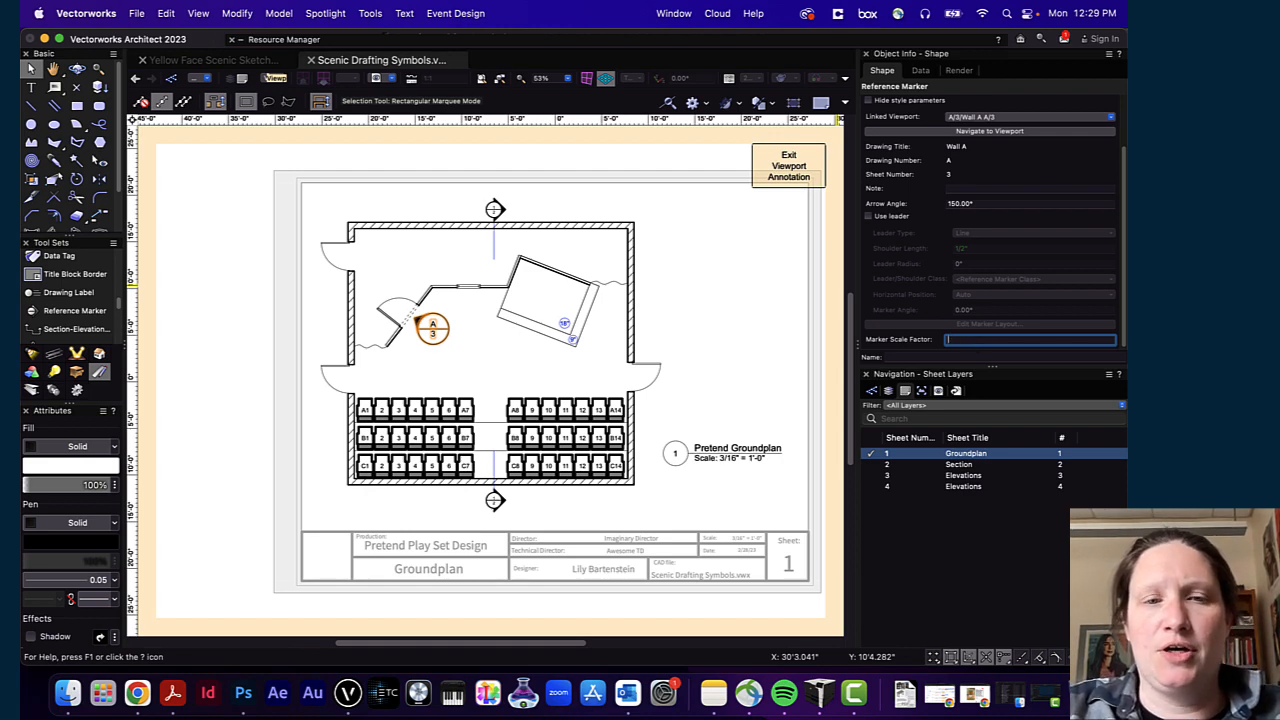
key(Return)
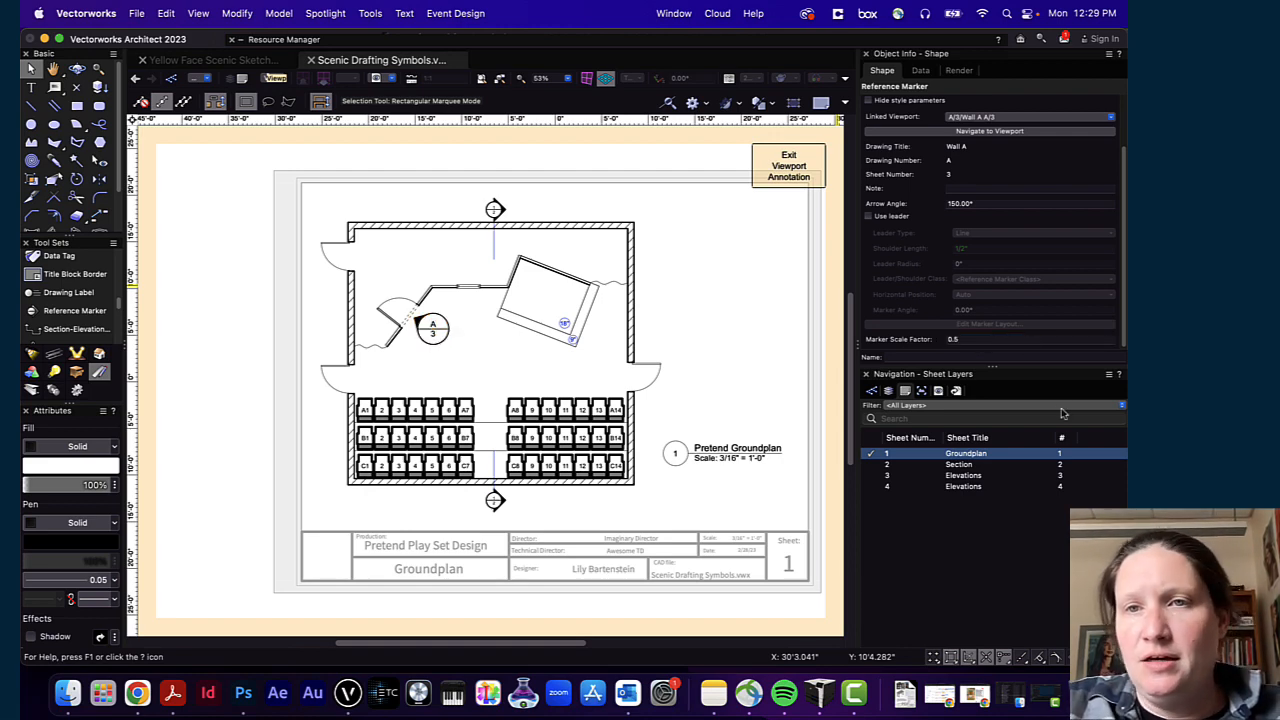
Step: Move the Wall A reference marker beside the lower end of the angled door wall and leave the viewport annotations
scroll(430, 328, up, 4)
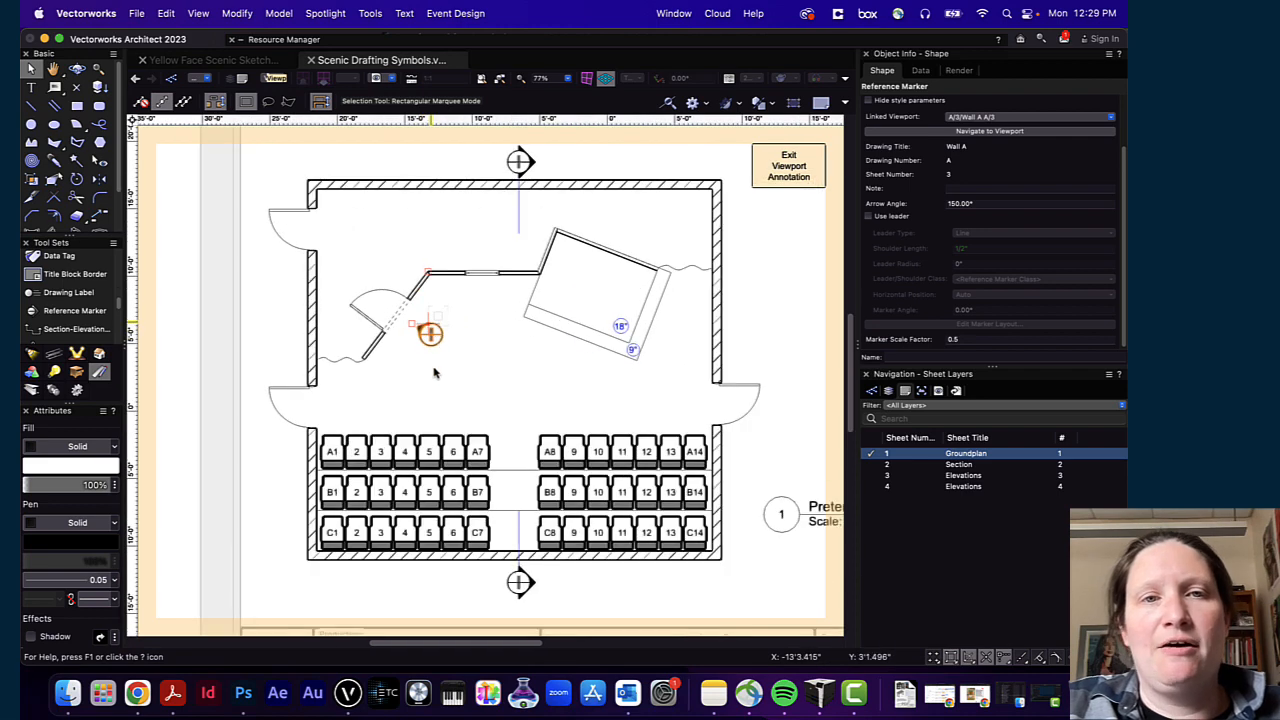
mouse_move(431, 330)
mouse_down()
mouse_move(374, 350)
mouse_move(378, 360)
mouse_up()
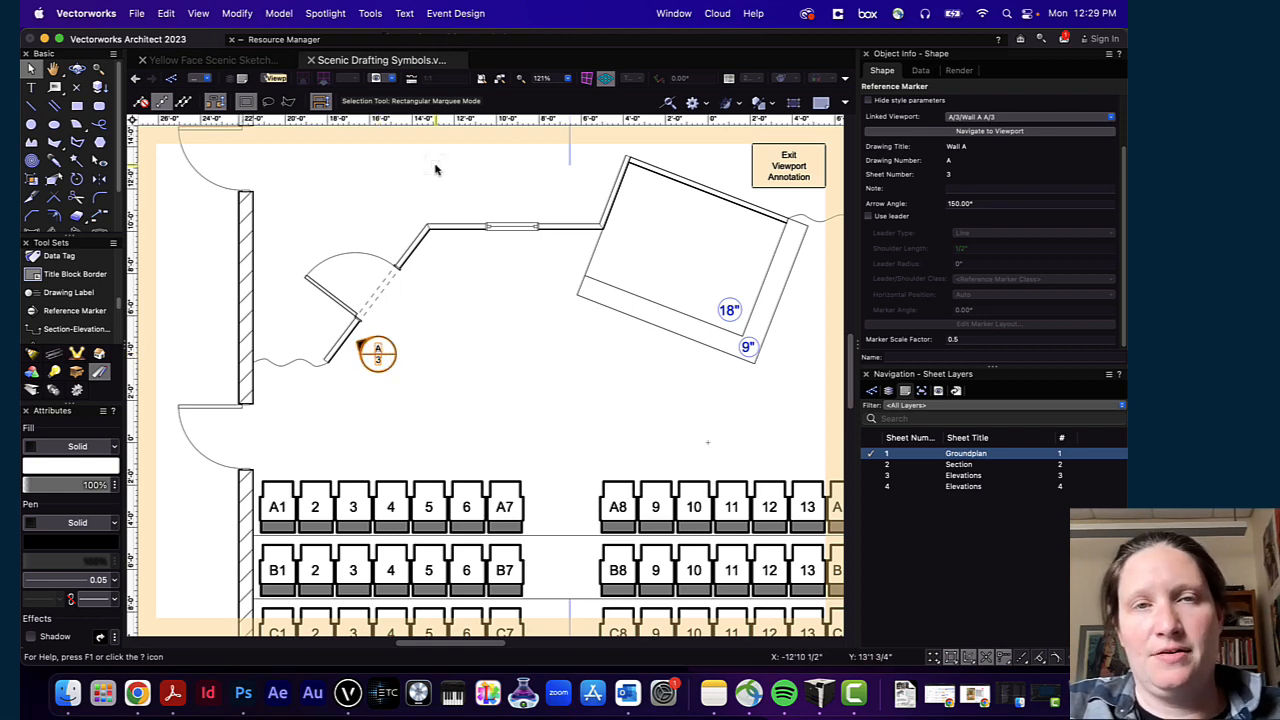
click(789, 166)
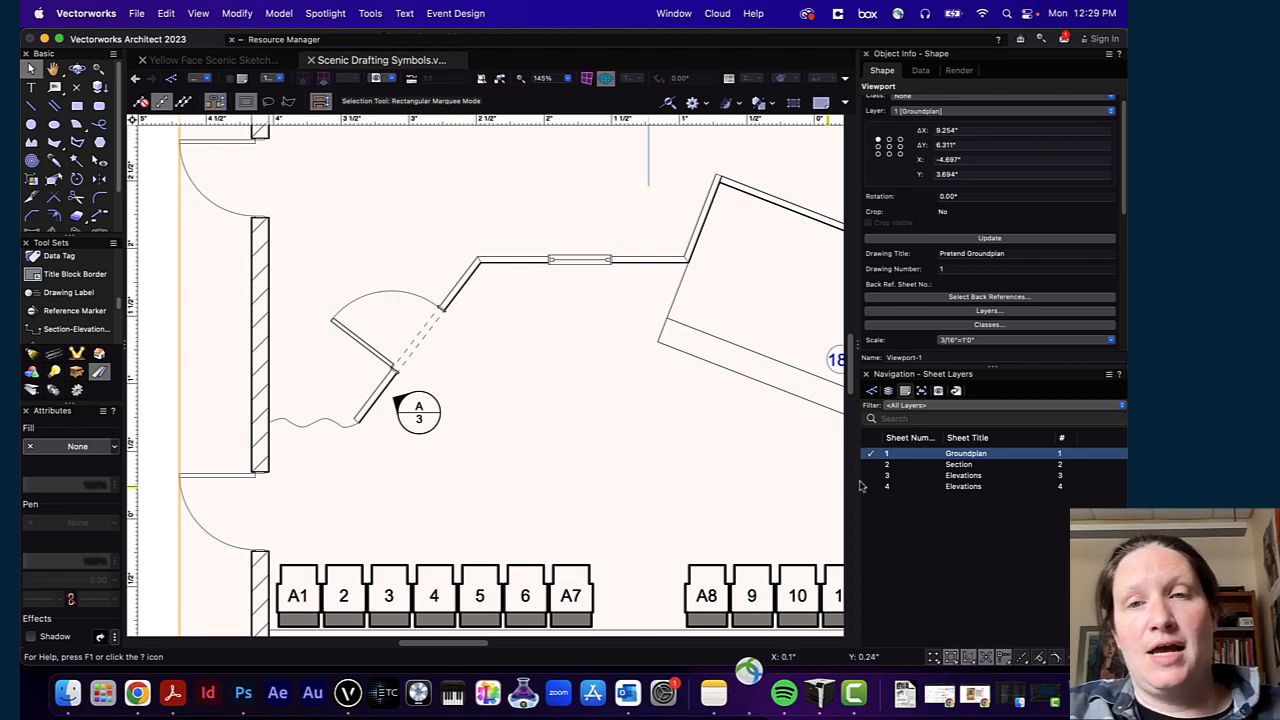
Step: Review the walls on the Draft design layer and the Wall A elevation on sheet 3, and return to sheet 1 to inspect the marker
click(888, 390)
click(938, 466)
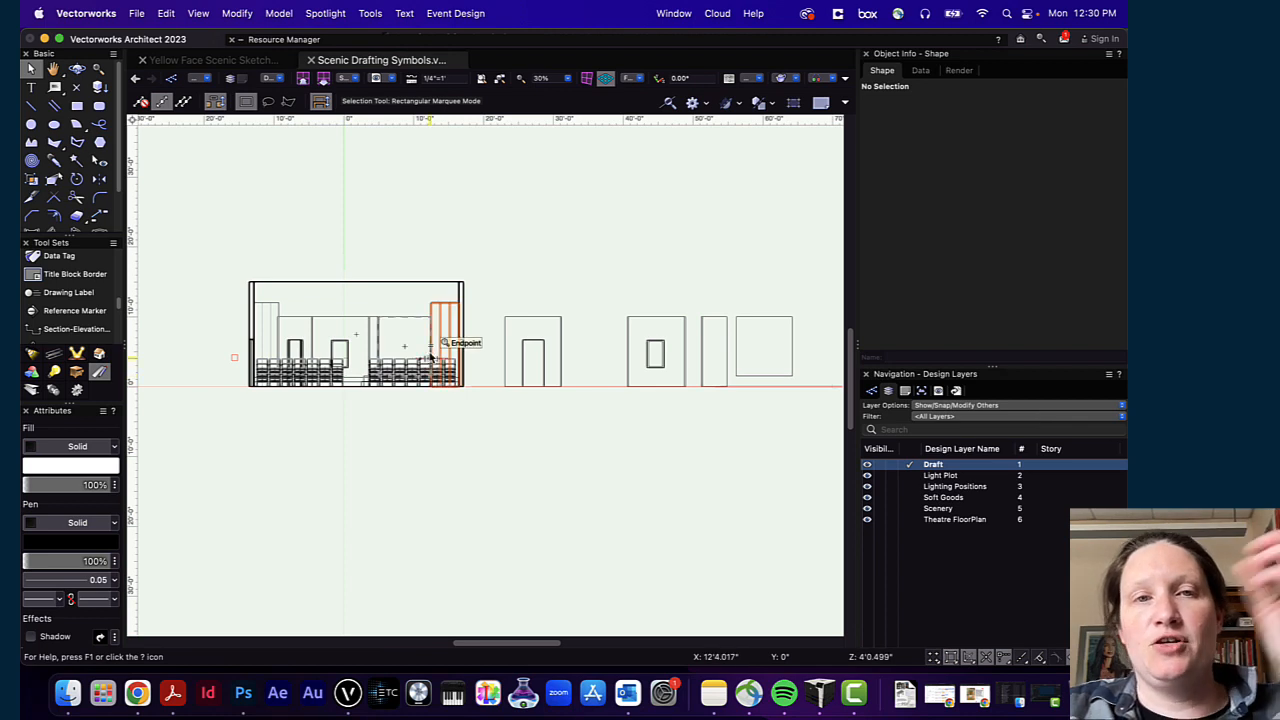
click(905, 392)
double_click(940, 476)
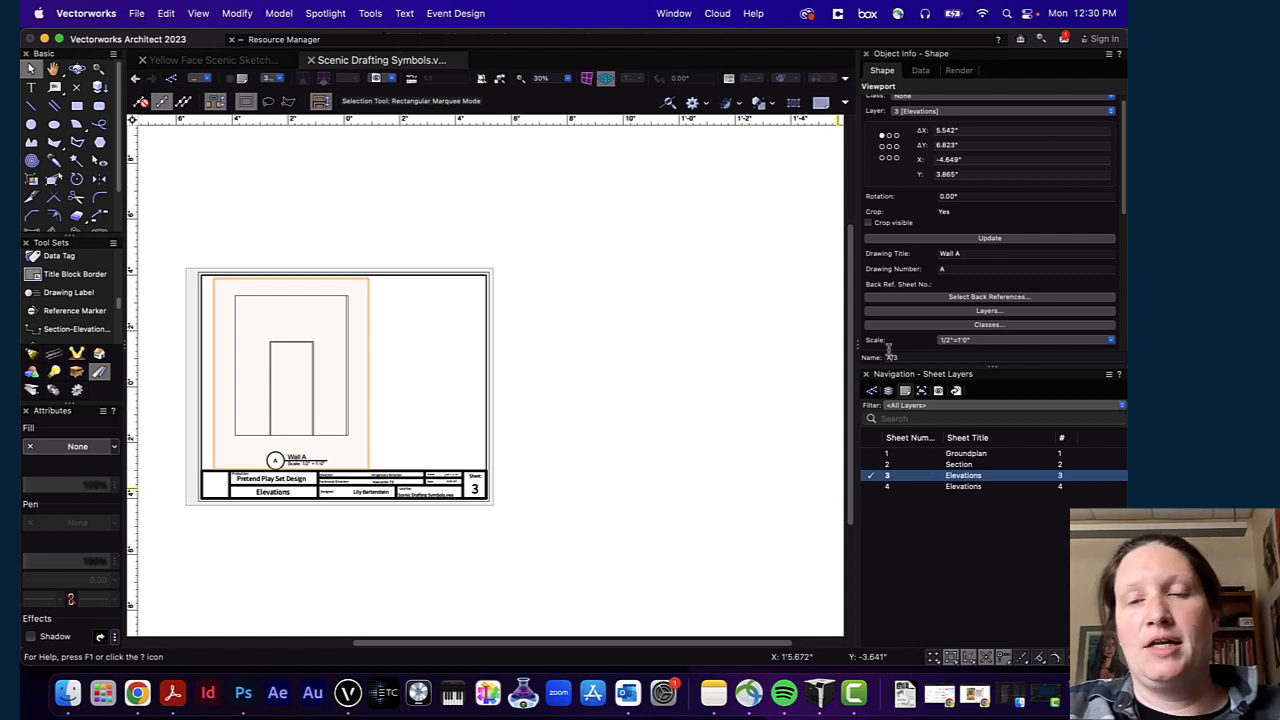
double_click(955, 453)
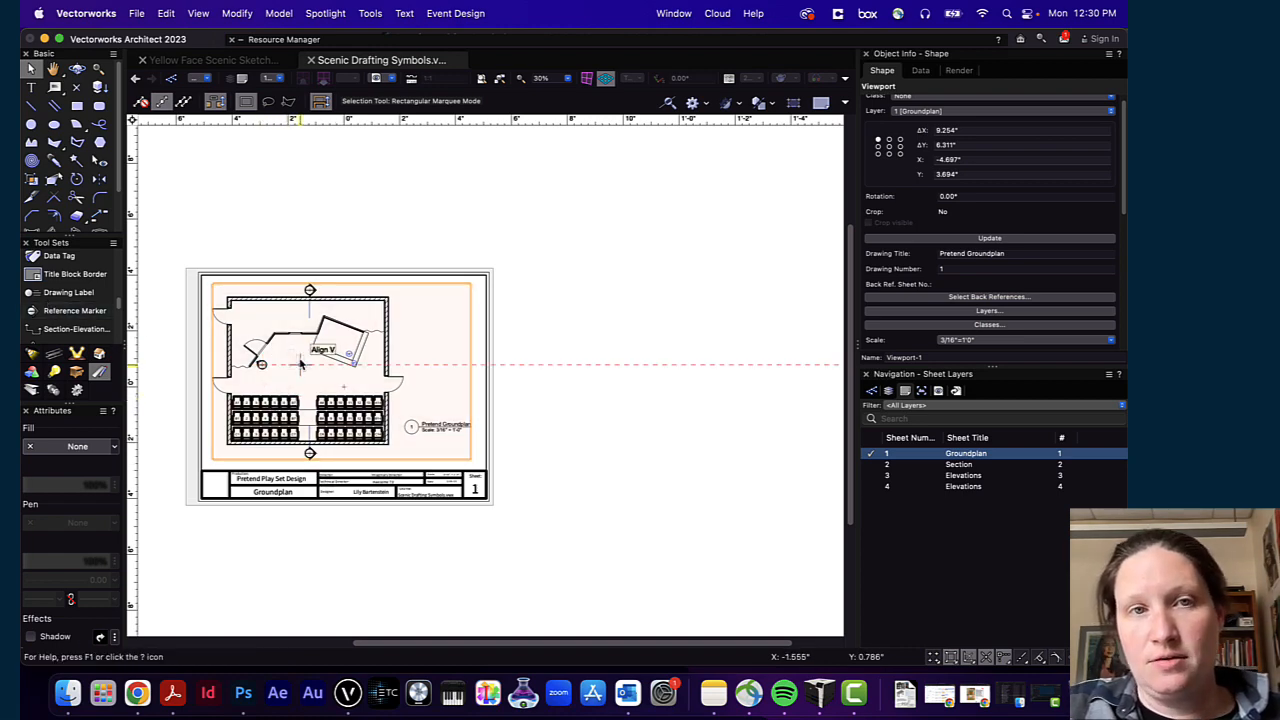
scroll(300, 364, up, 10)
middle_drag(249, 346, 423, 340)
scroll(423, 340, down, 5)
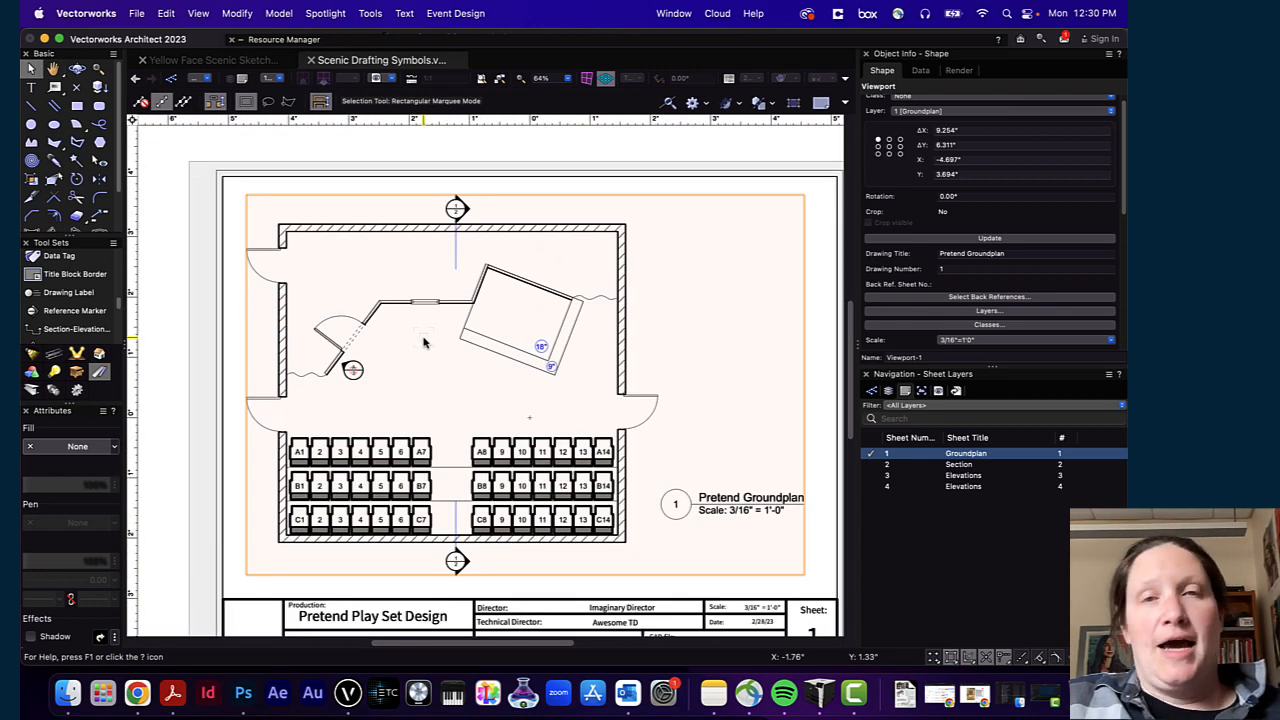